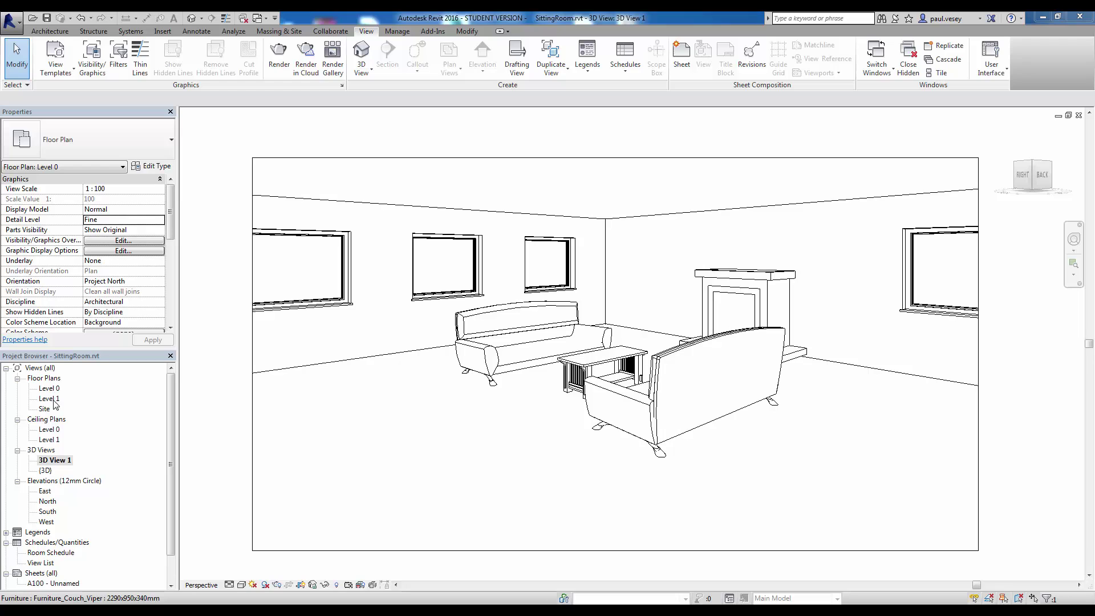
Step: Open the Level 0 ceiling plan from the Project Browser's Ceiling Plans list
double_click(56, 432)
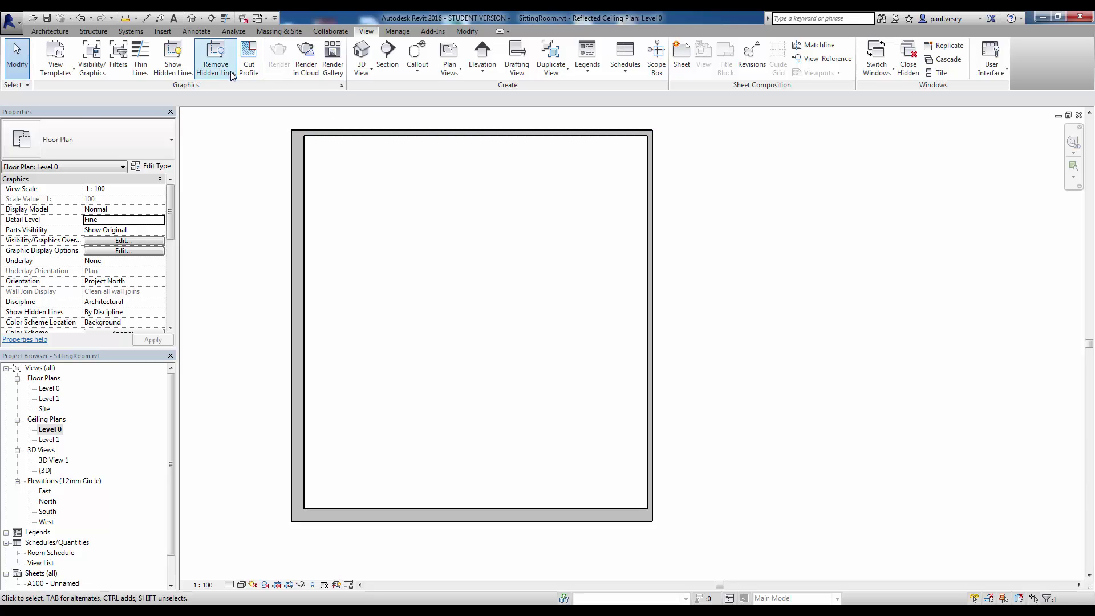
Step: Start Place a Component on the Architecture tab and try placing the default chandelier in the room
click(45, 32)
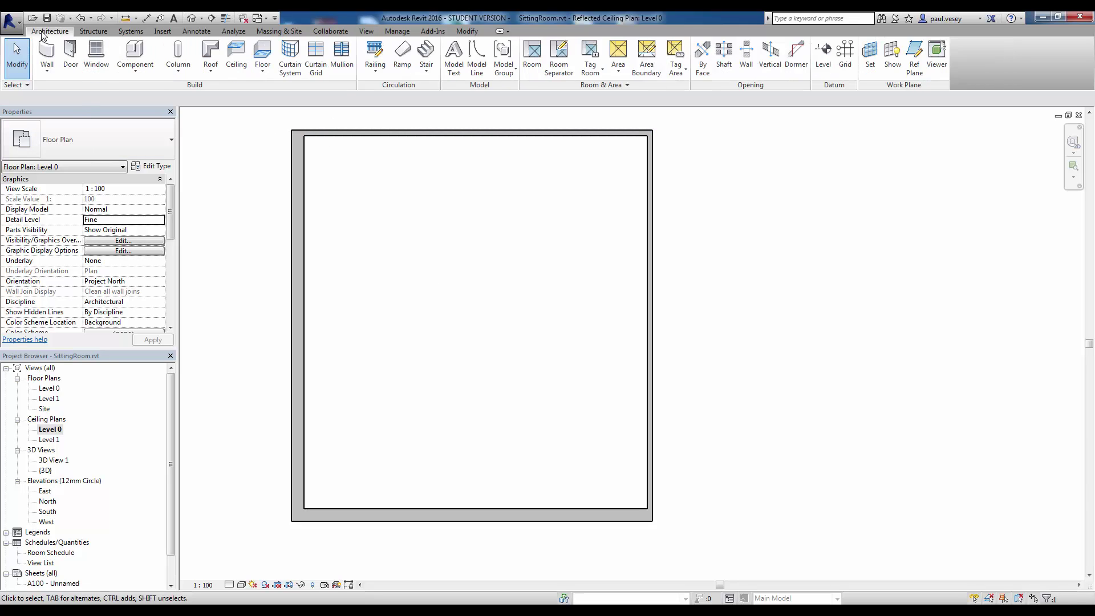
click(134, 71)
click(150, 90)
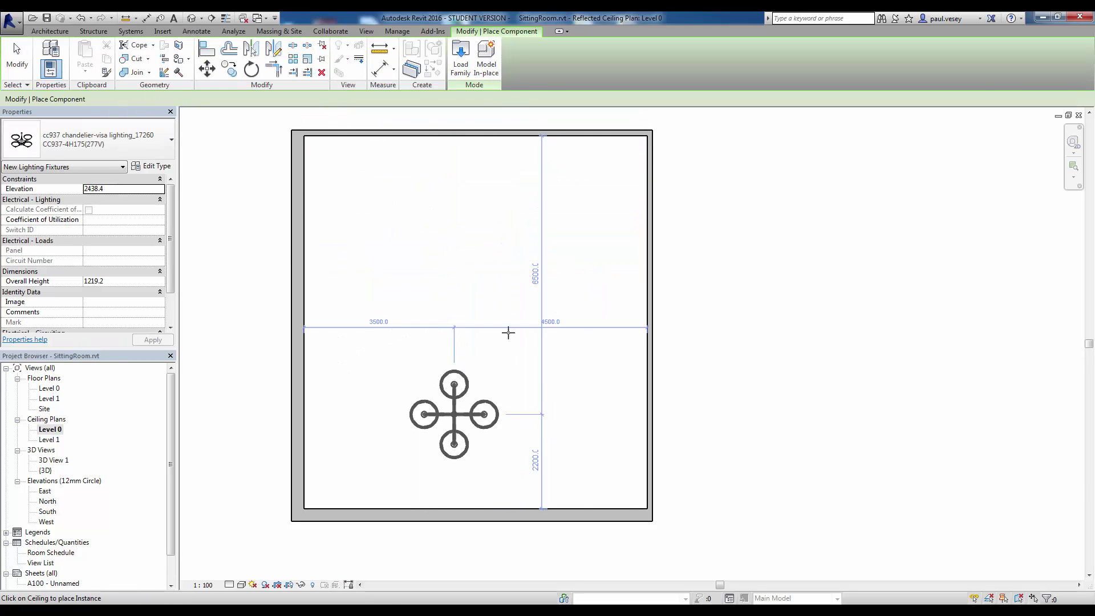
click(493, 302)
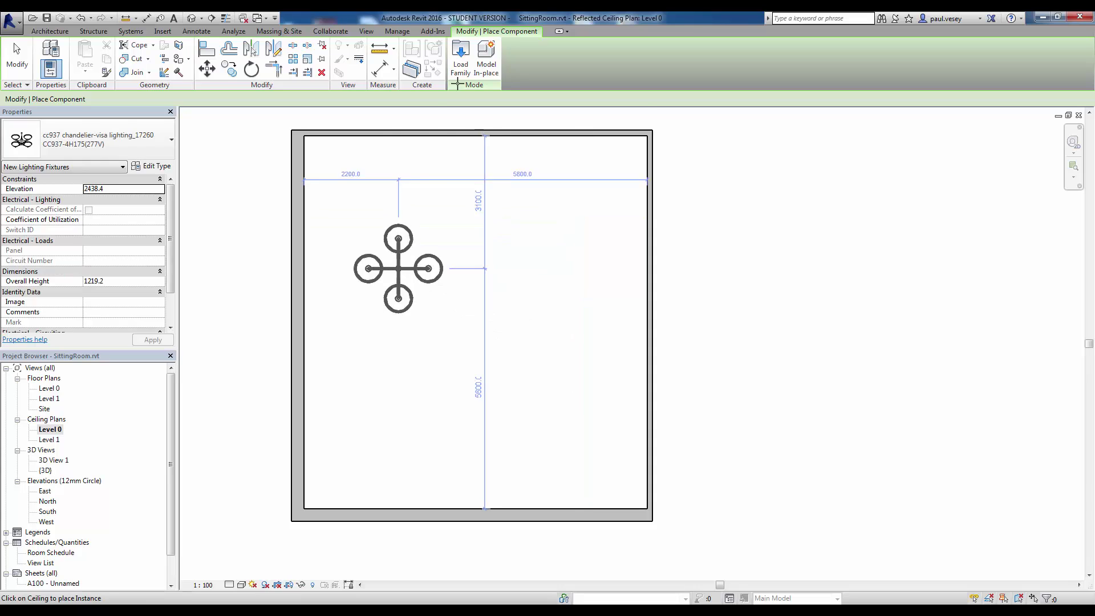
Step: Compare the pendant families in Lighting > Architectural > Internal and load Lighting_Fixtures_Pendant_2.rfa
click(461, 60)
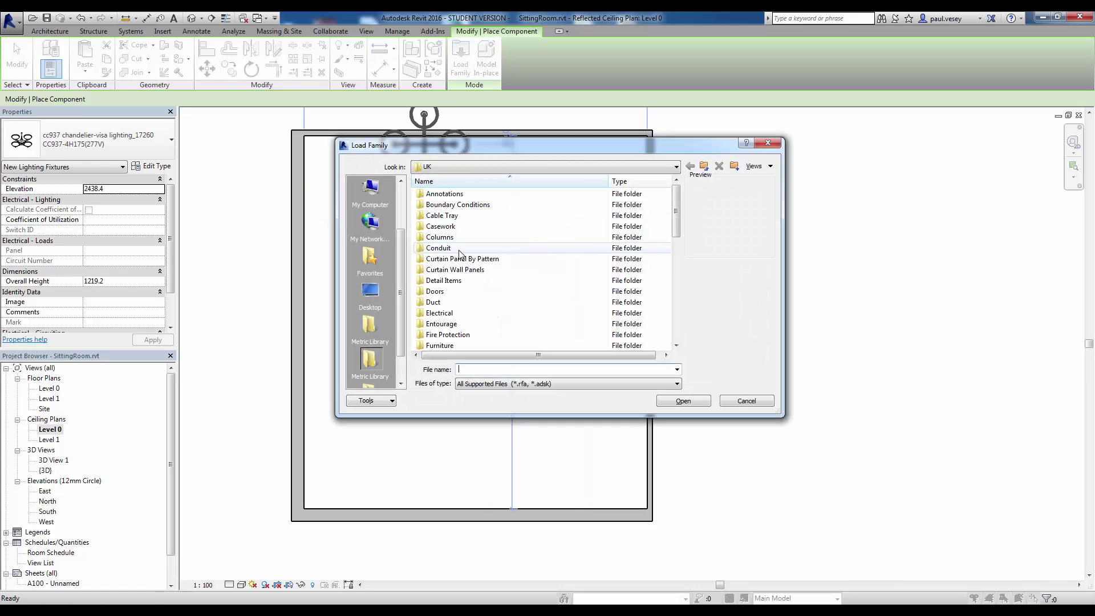
drag(675, 215, 643, 254)
double_click(437, 312)
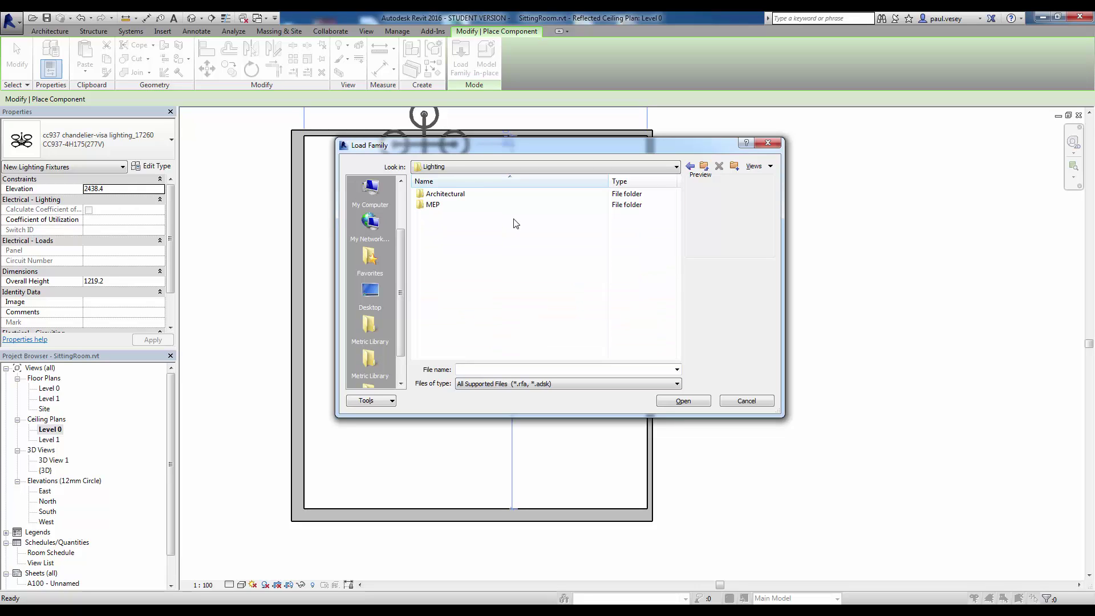
double_click(481, 195)
double_click(439, 205)
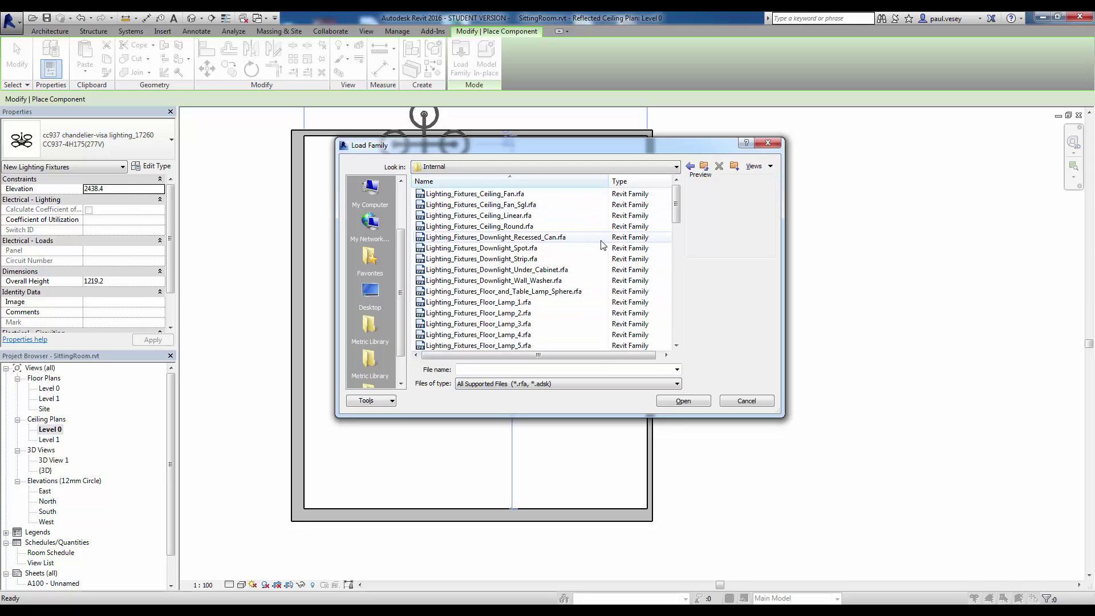
drag(677, 208, 677, 263)
click(480, 280)
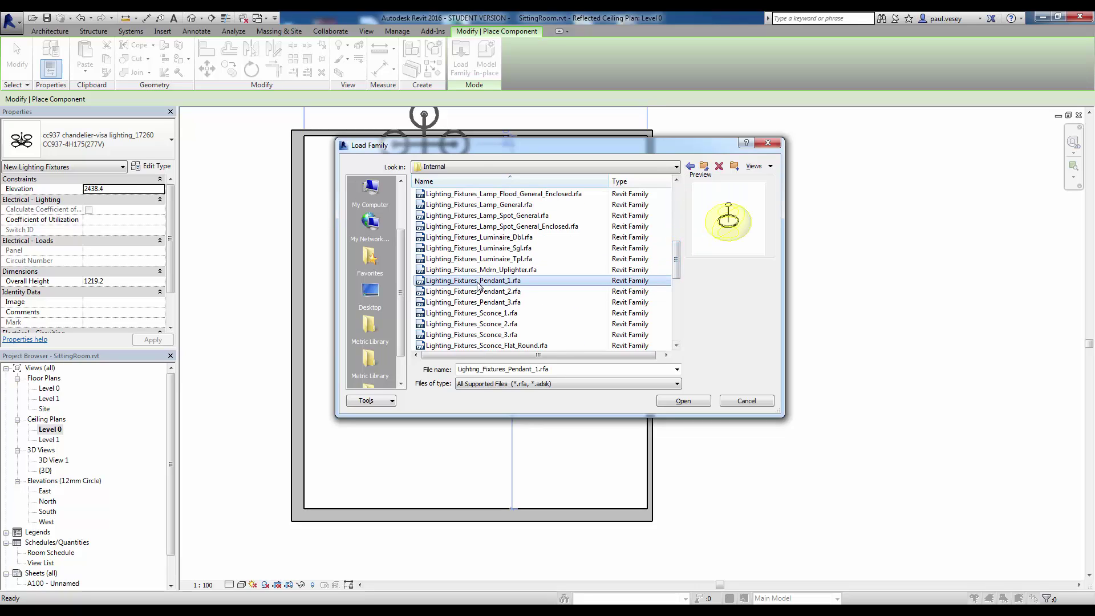
click(482, 291)
click(488, 302)
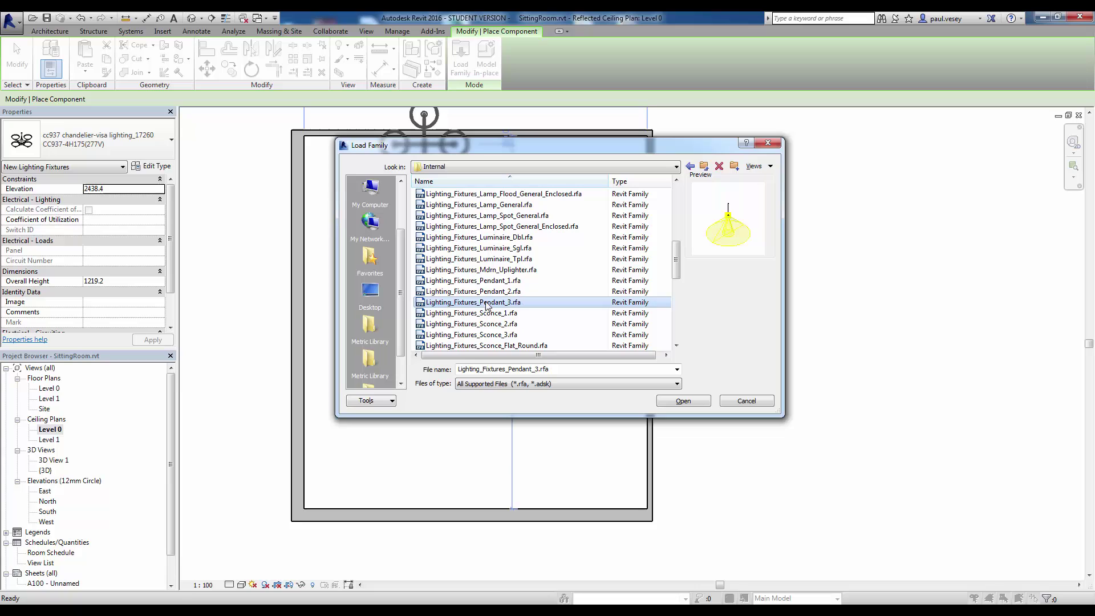
click(487, 292)
double_click(494, 295)
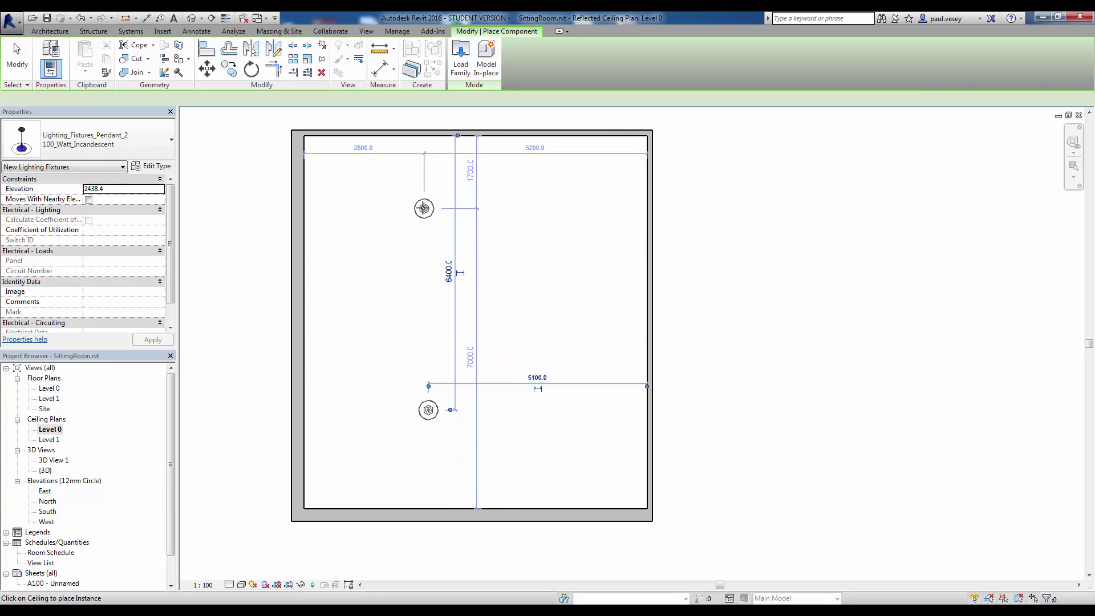
Step: Cancel pendant placement once the two pendants are on the ceiling plan
right_click(357, 249)
key(Escape)
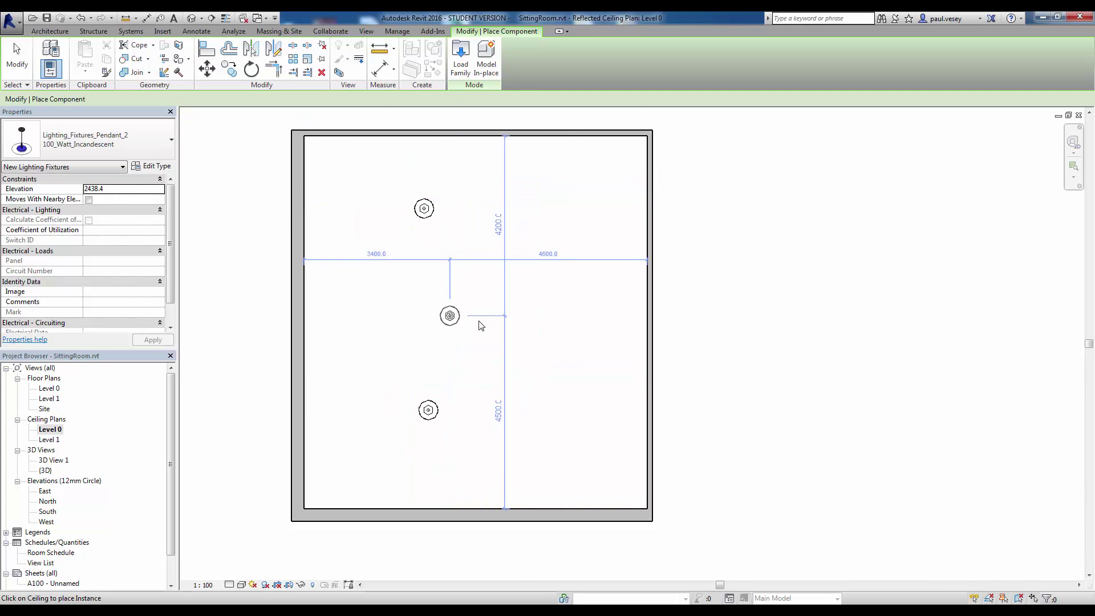
right_click(448, 313)
click(459, 322)
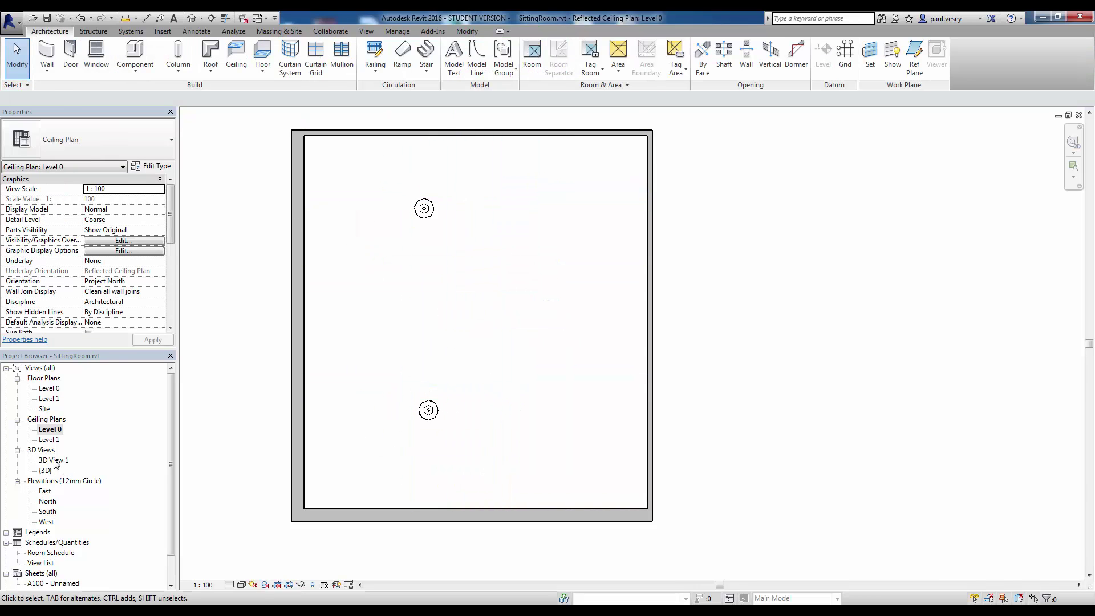
Step: Inspect the two hanging pendants in 3D View 1, then return to the Level 0 floor plan
double_click(54, 461)
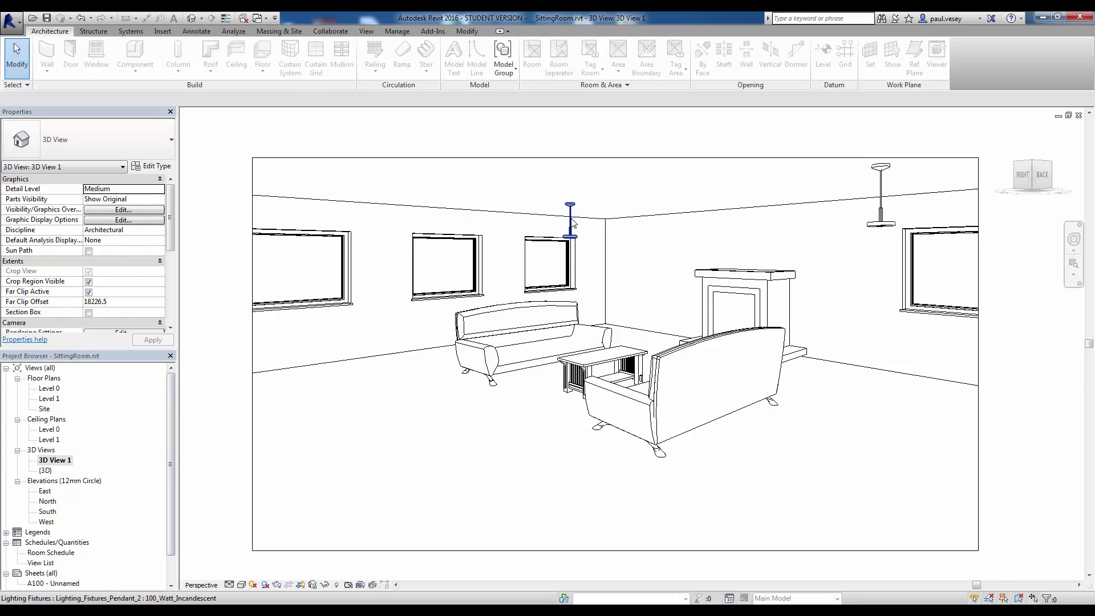
click(573, 223)
click(884, 205)
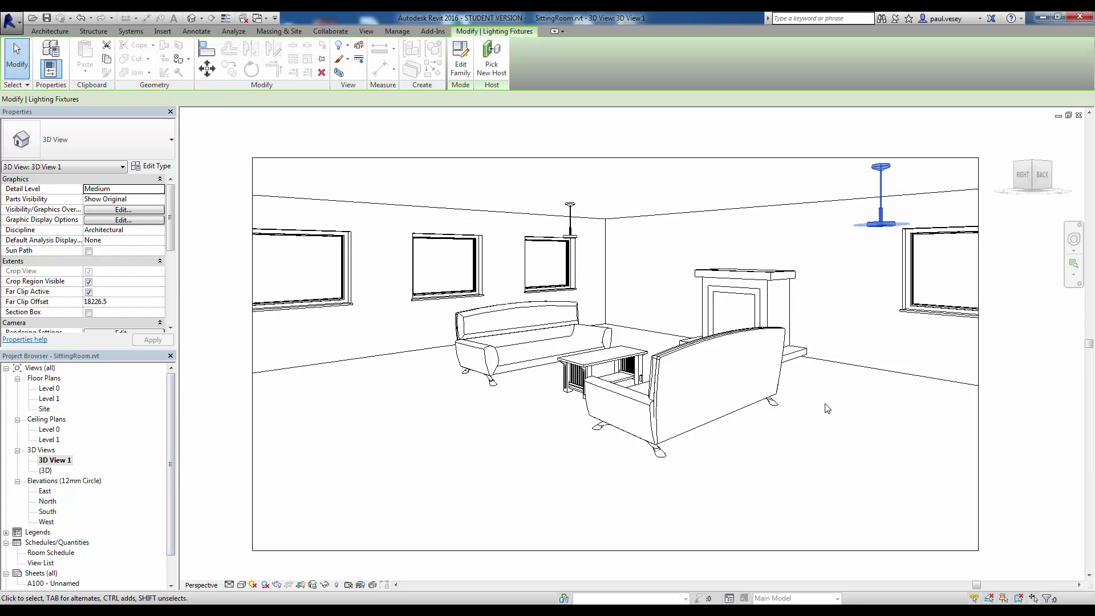
click(622, 476)
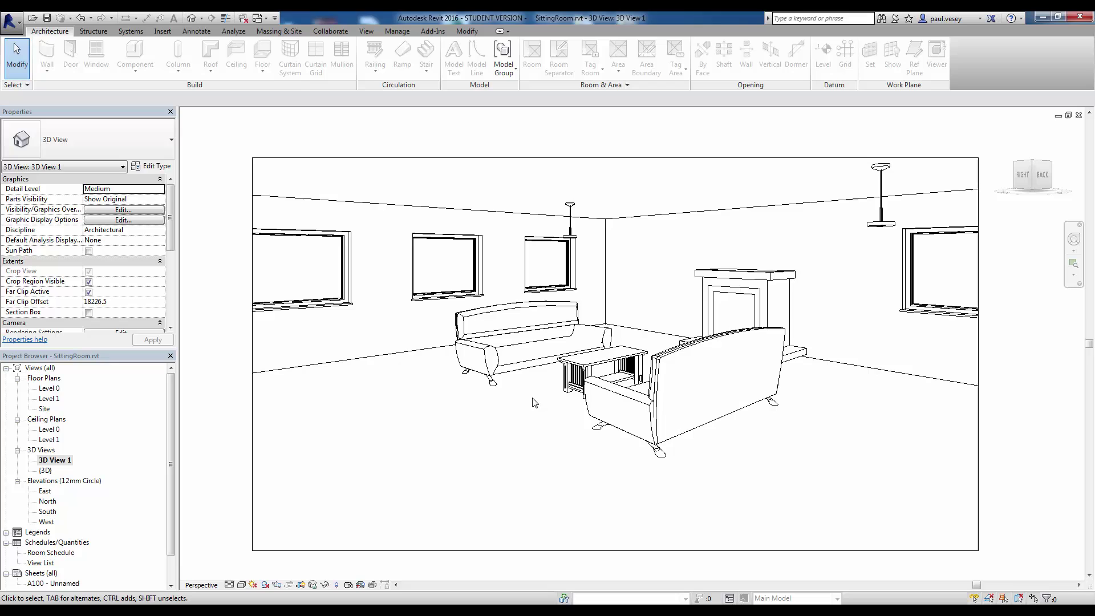
double_click(50, 389)
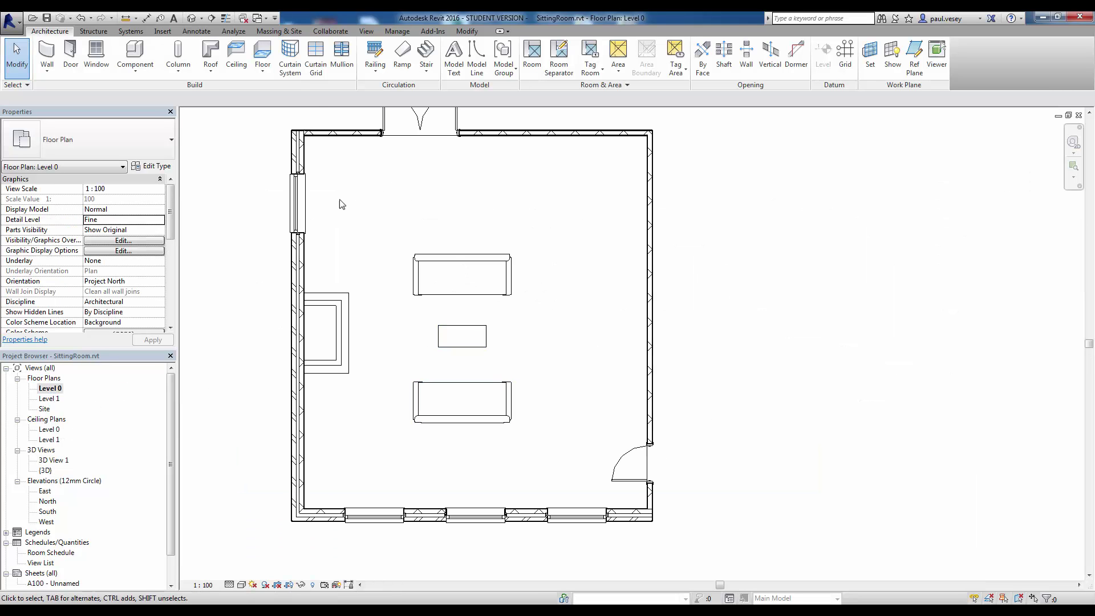
Step: Through Place a Component, load Lighting_Fixtures_Sconce_2.rfa from Lighting > Architectural > Internal
click(135, 70)
click(145, 89)
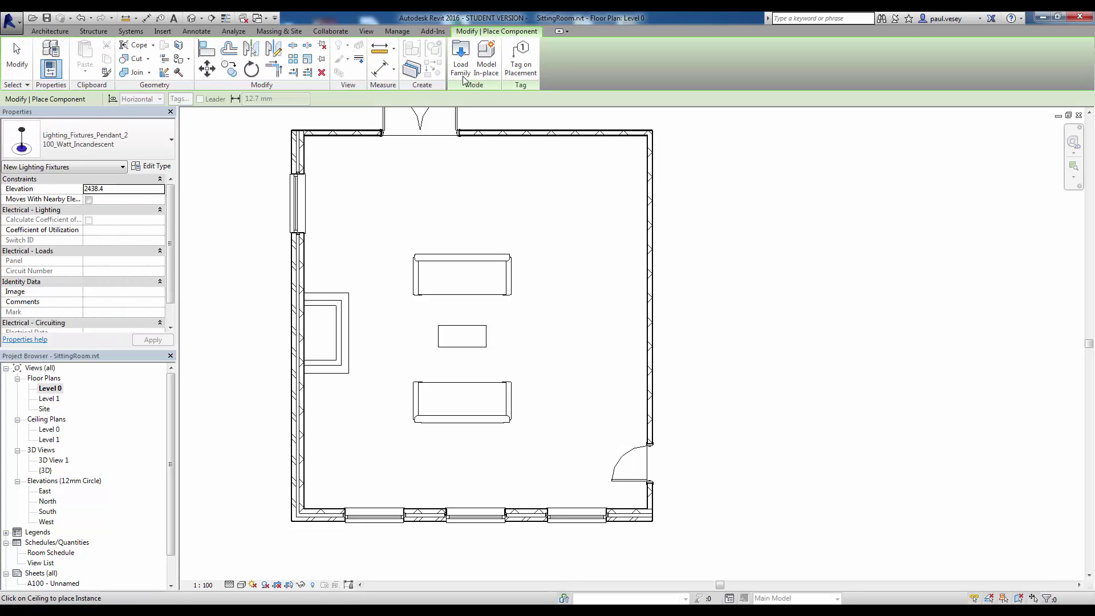
click(463, 80)
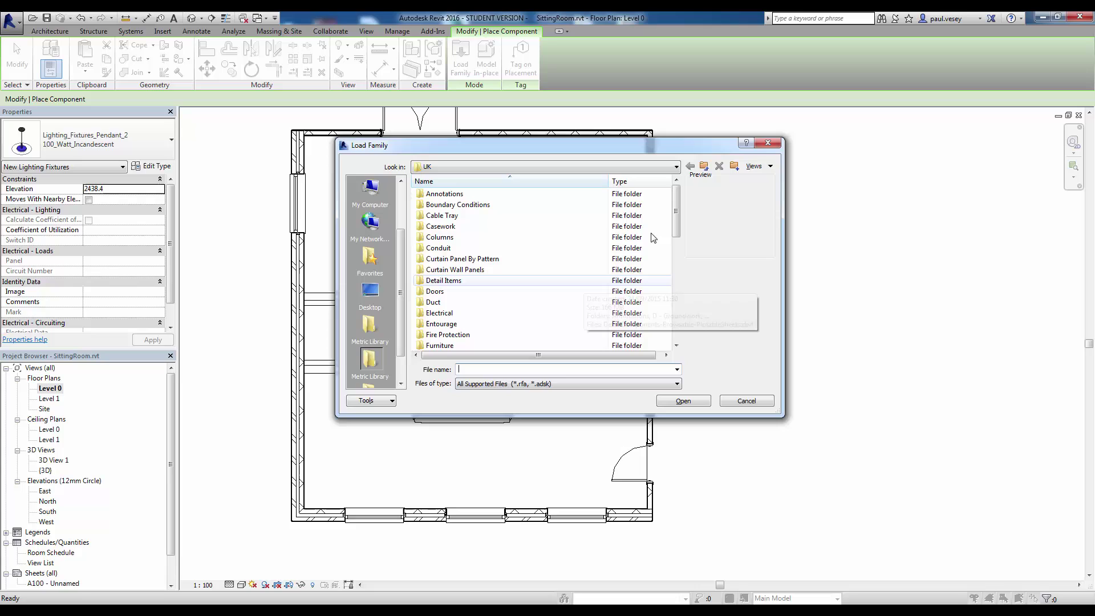
mouse_move(676, 211)
mouse_down()
mouse_move(677, 273)
mouse_move(677, 250)
mouse_up()
double_click(435, 258)
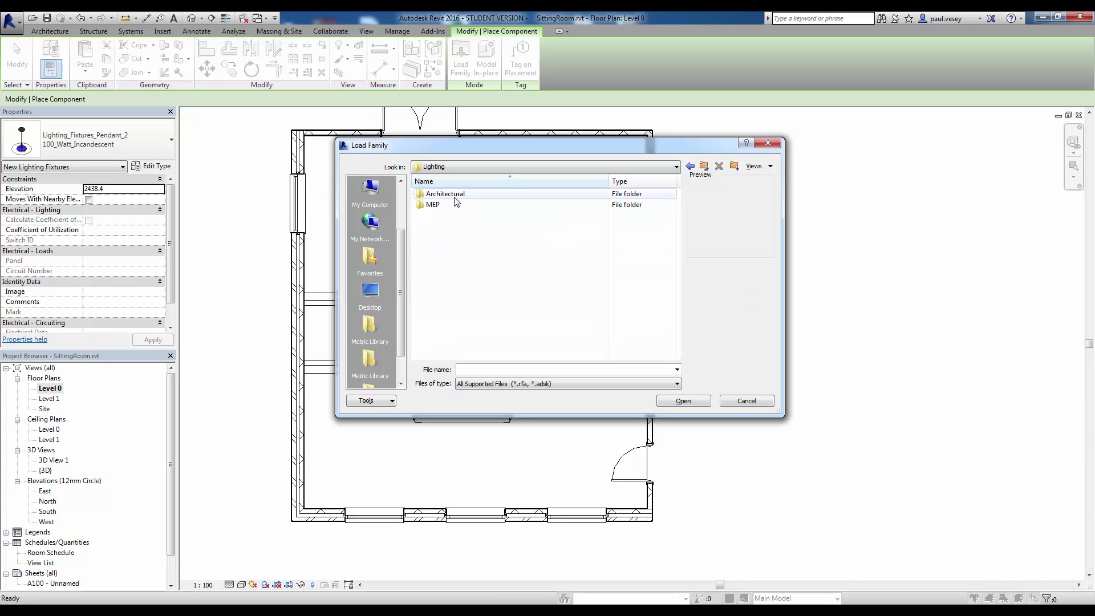
double_click(451, 194)
double_click(448, 205)
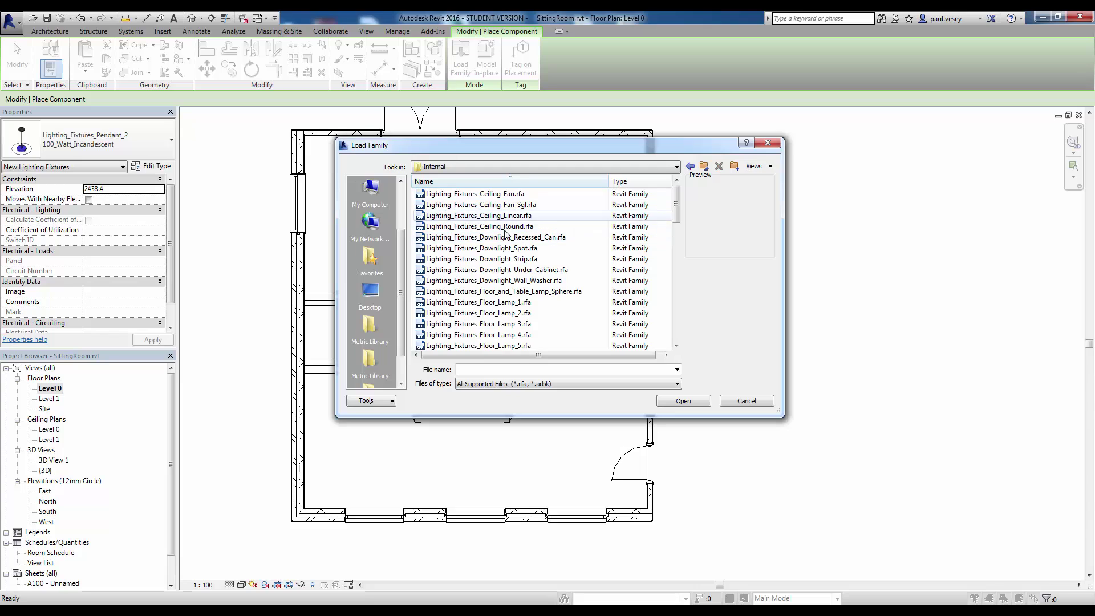
drag(676, 209, 668, 284)
click(492, 248)
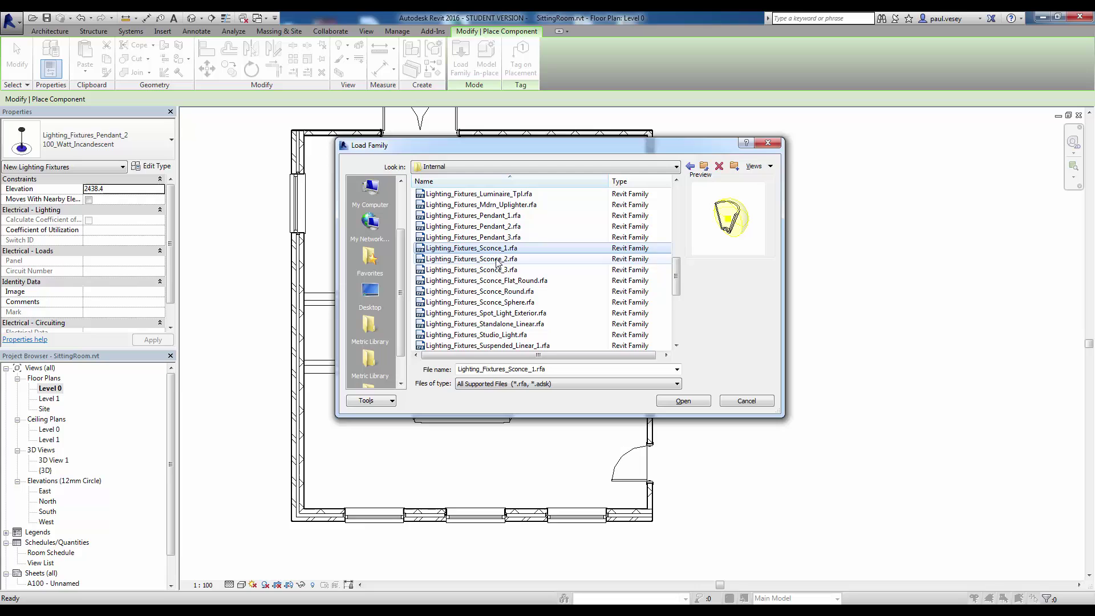
click(497, 260)
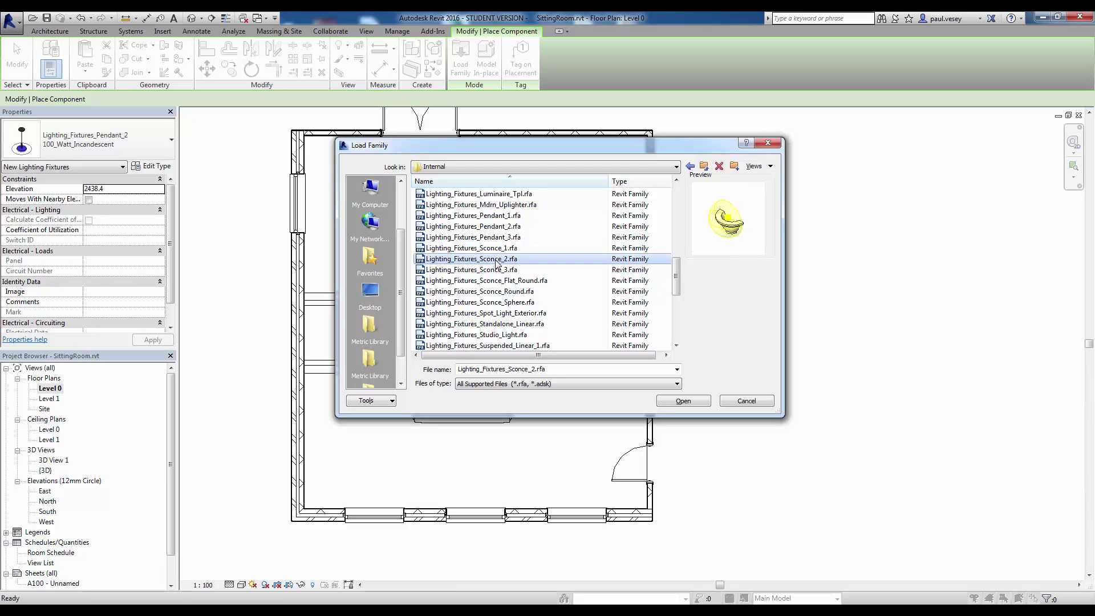
double_click(497, 260)
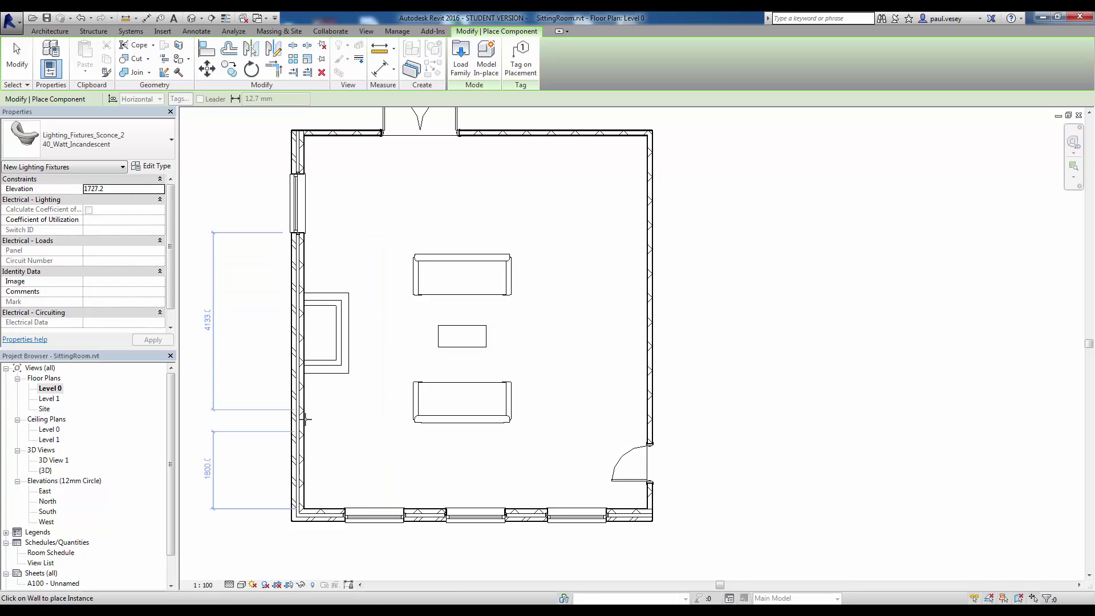
Step: Place a Sconce_2 40_Watt_Incandescent light on the room's left wall and dismiss the visibility warning
scroll(354, 269, up, 3)
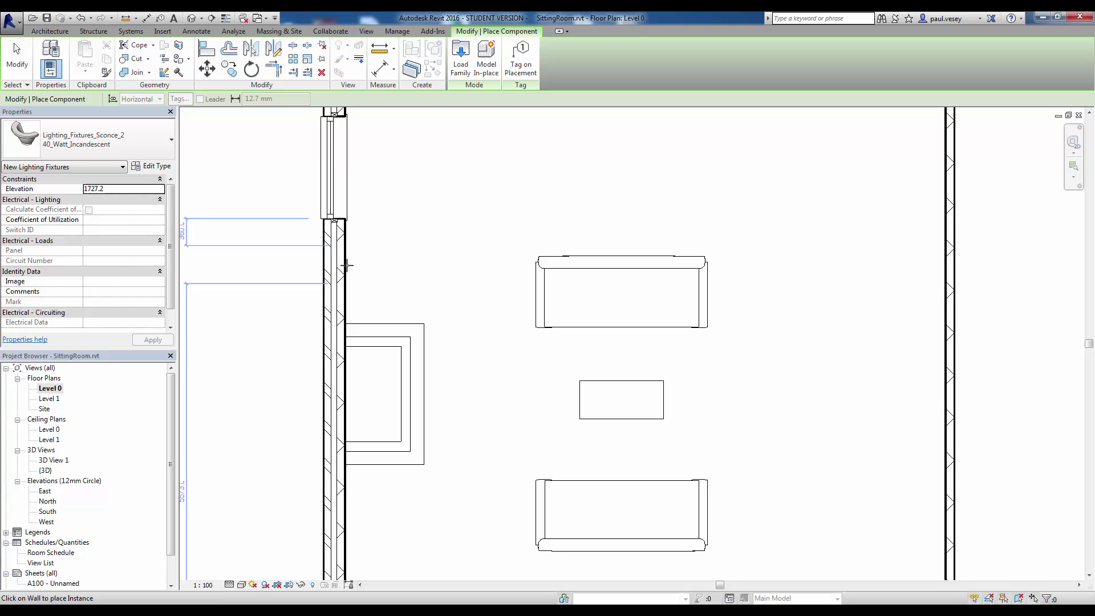
middle_drag(414, 488, 429, 290)
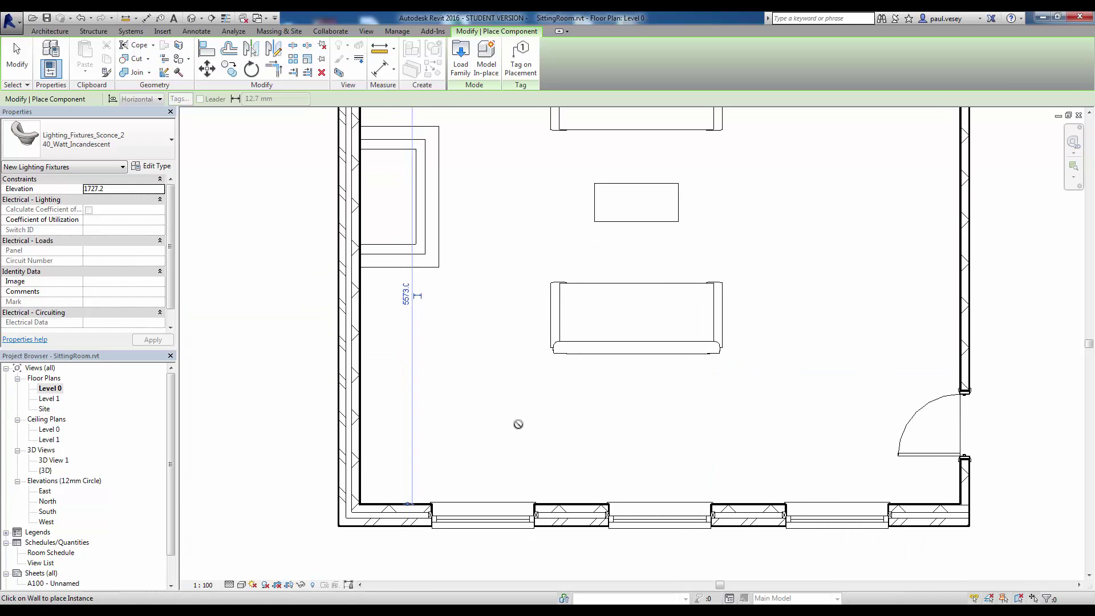
click(359, 352)
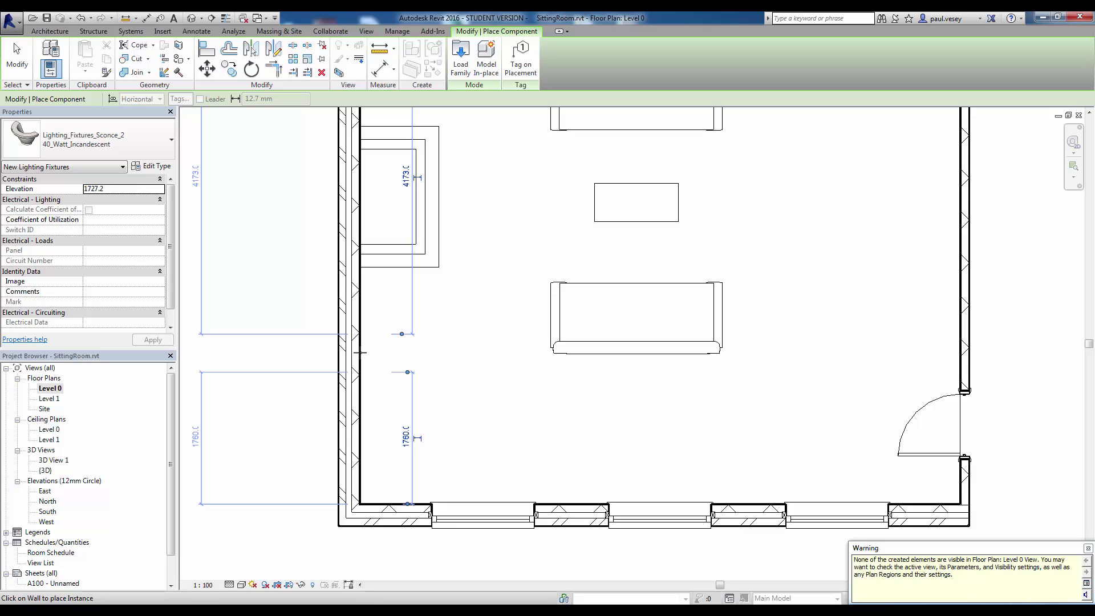
drag(949, 552, 433, 202)
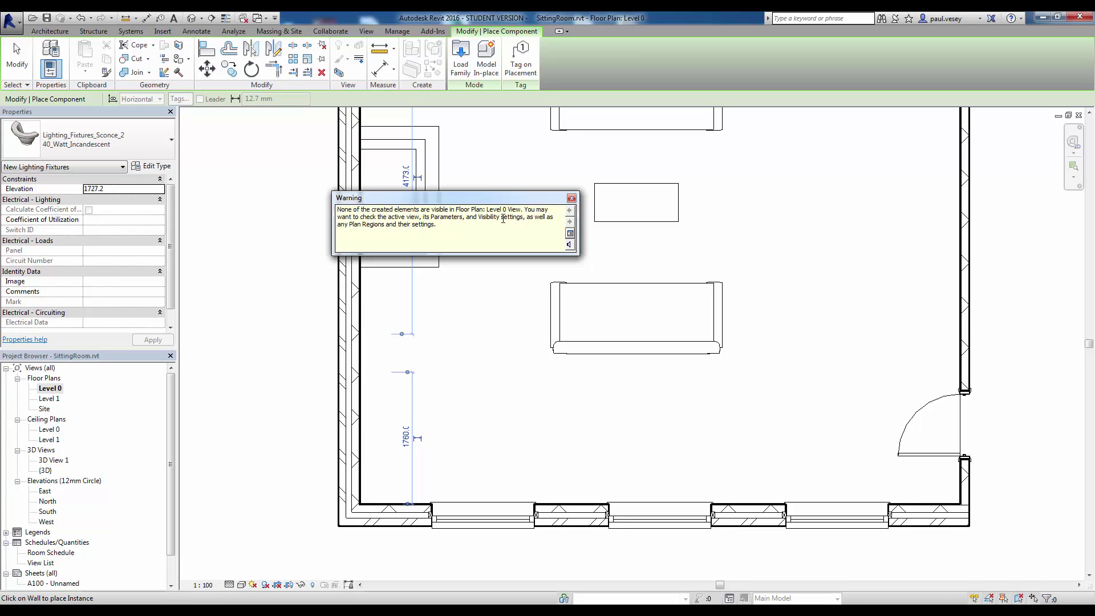
click(571, 198)
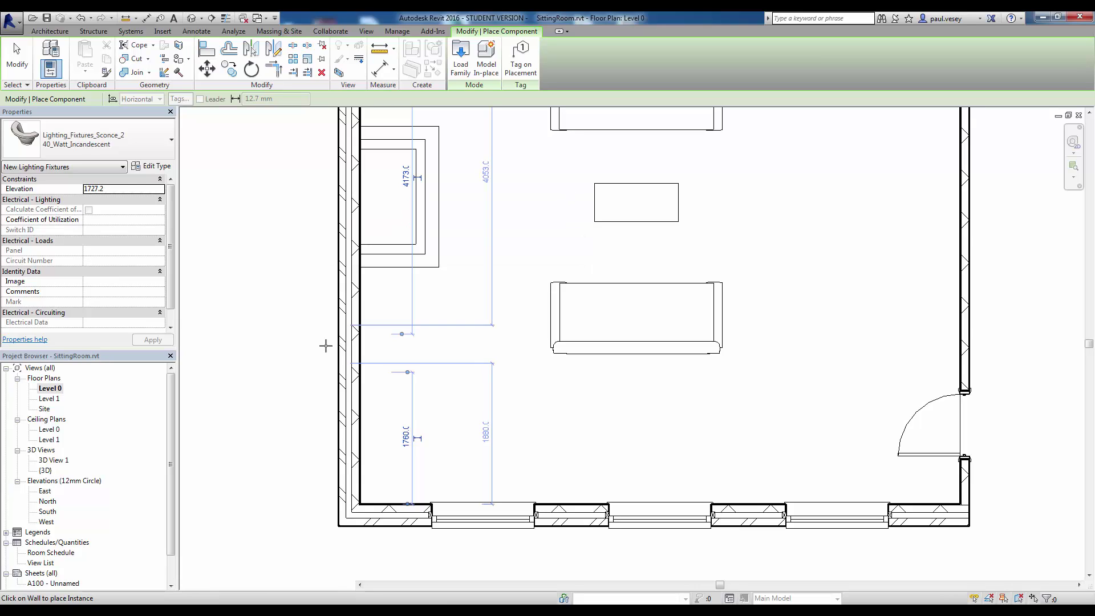
right_click(287, 345)
click(308, 352)
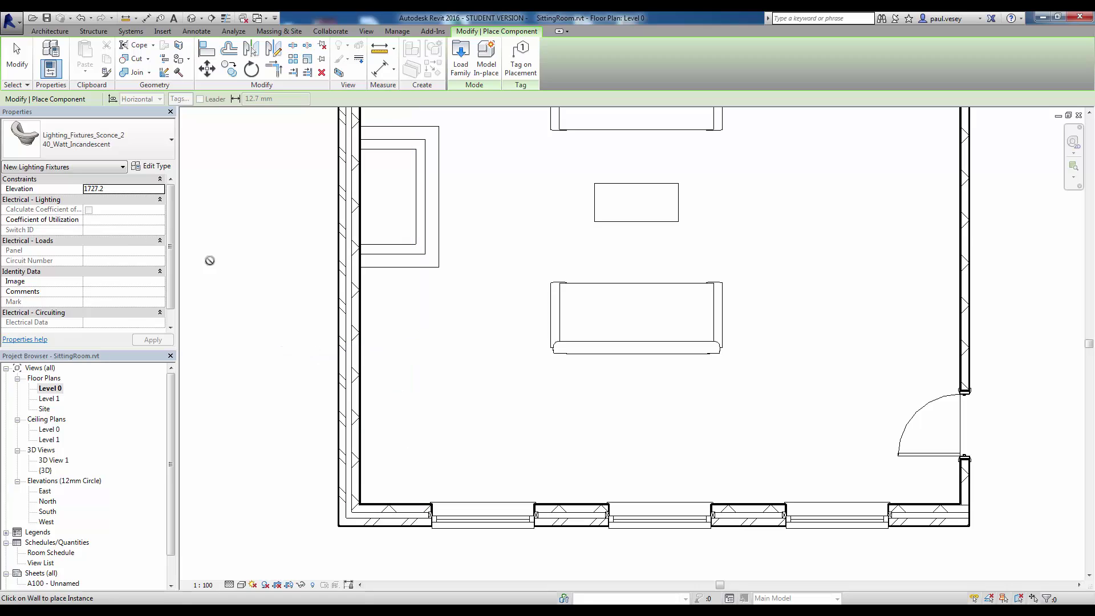
click(170, 327)
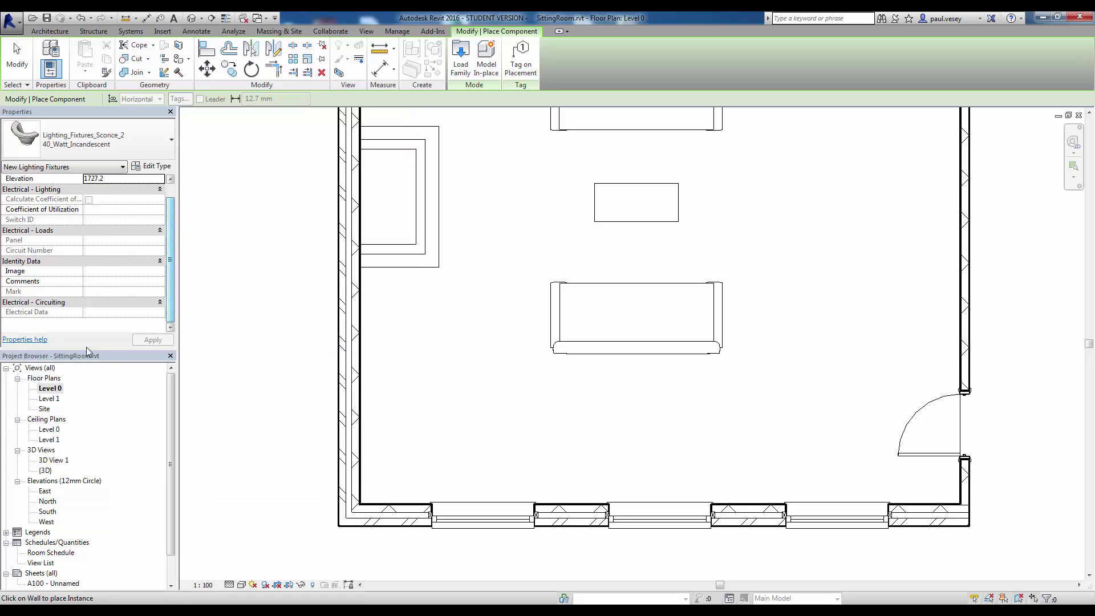
Step: Cancel the light fixture placement
right_click(232, 247)
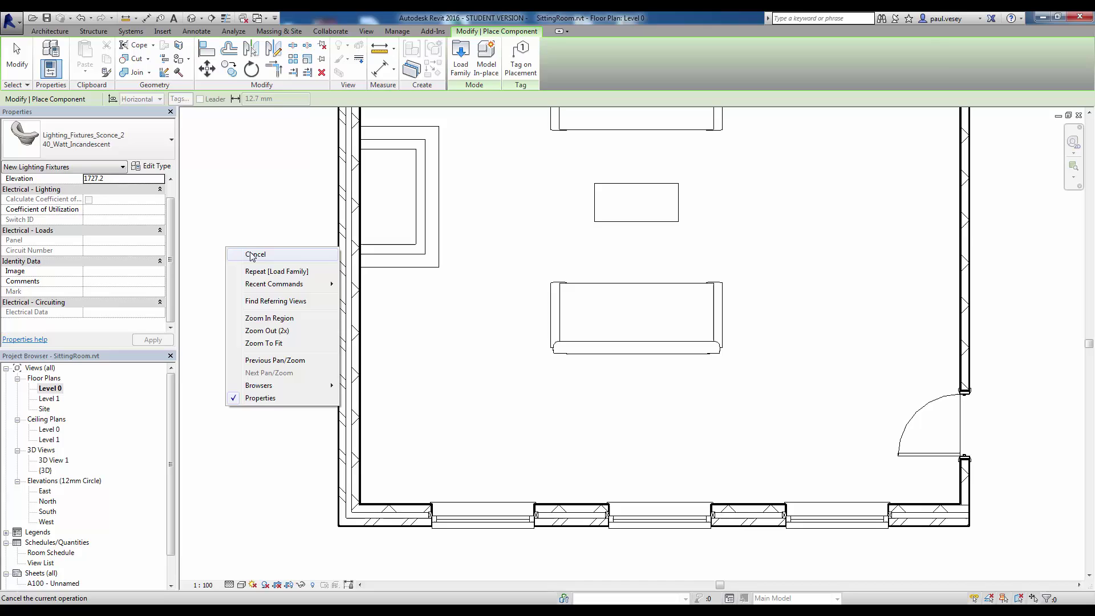
click(251, 251)
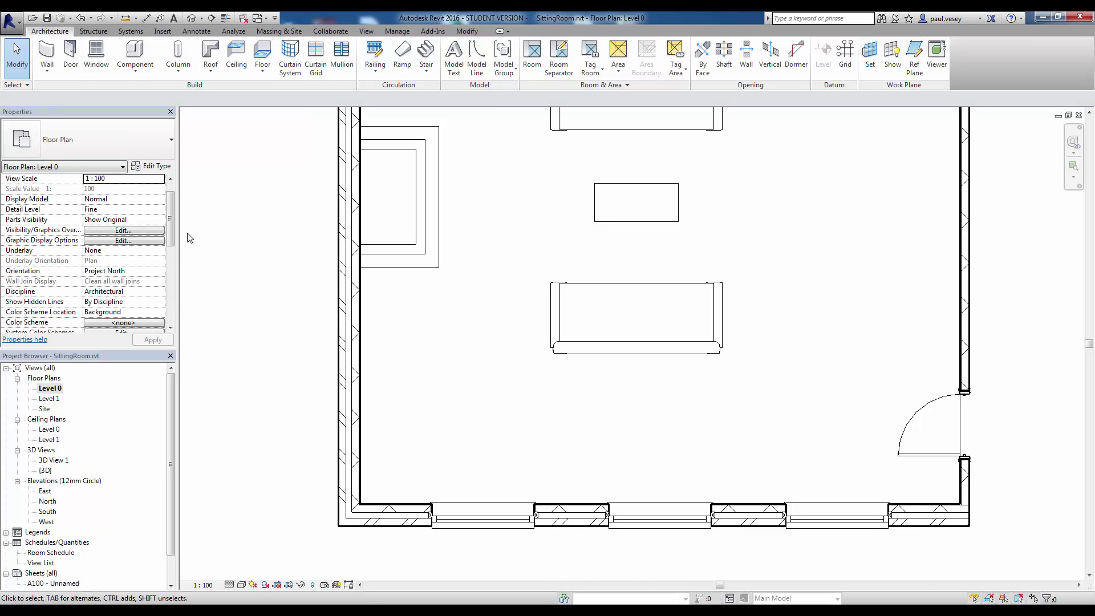
drag(170, 233, 169, 284)
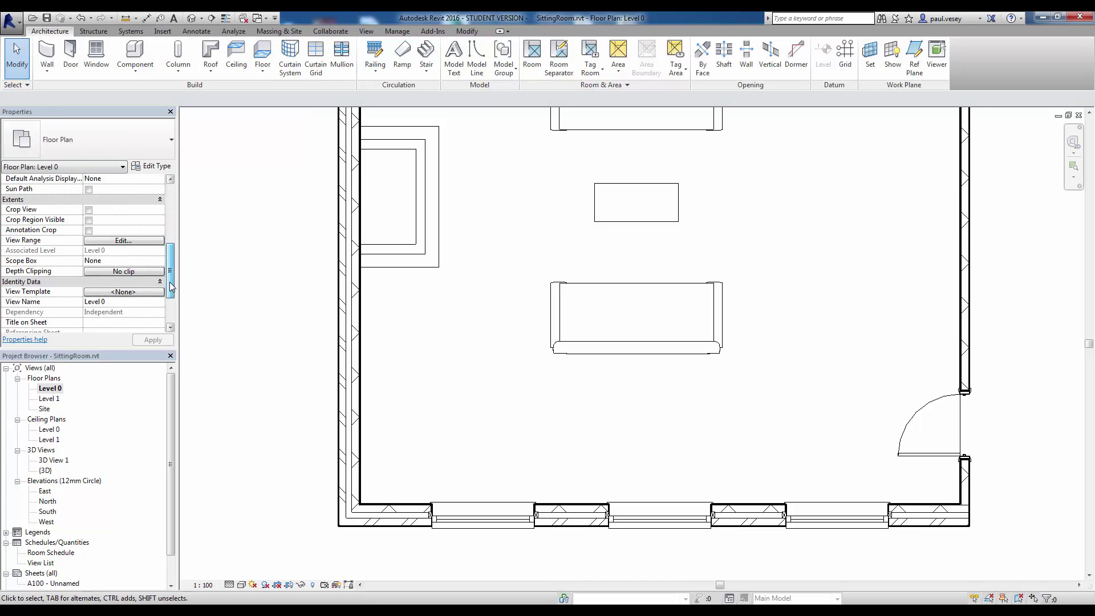
Step: In the Level 0 View Range, set the cut plane offset to 2000 and apply
click(123, 241)
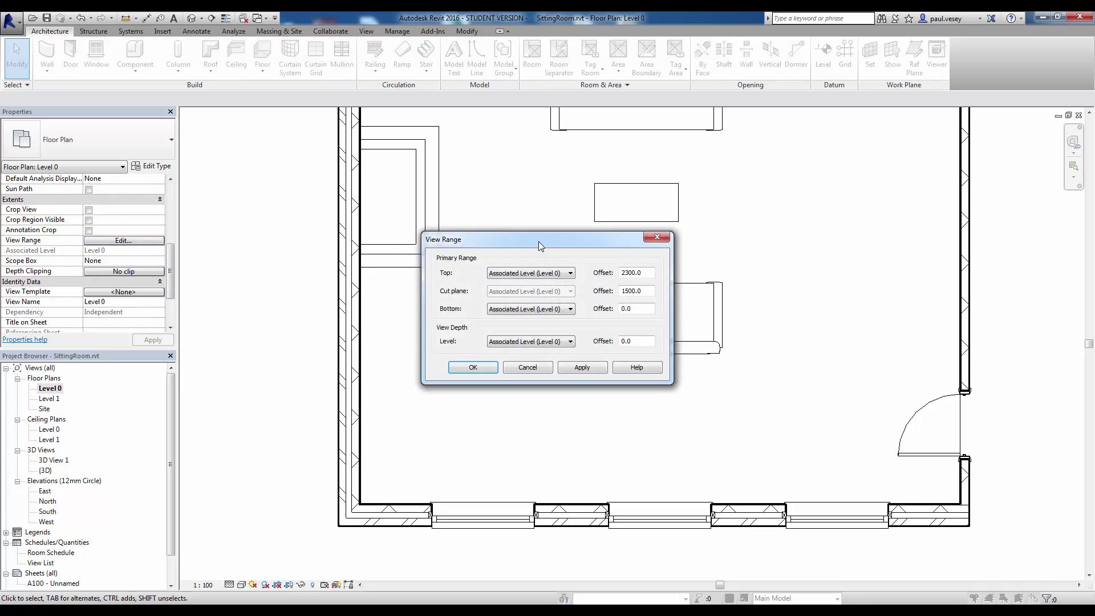
drag(539, 241, 362, 114)
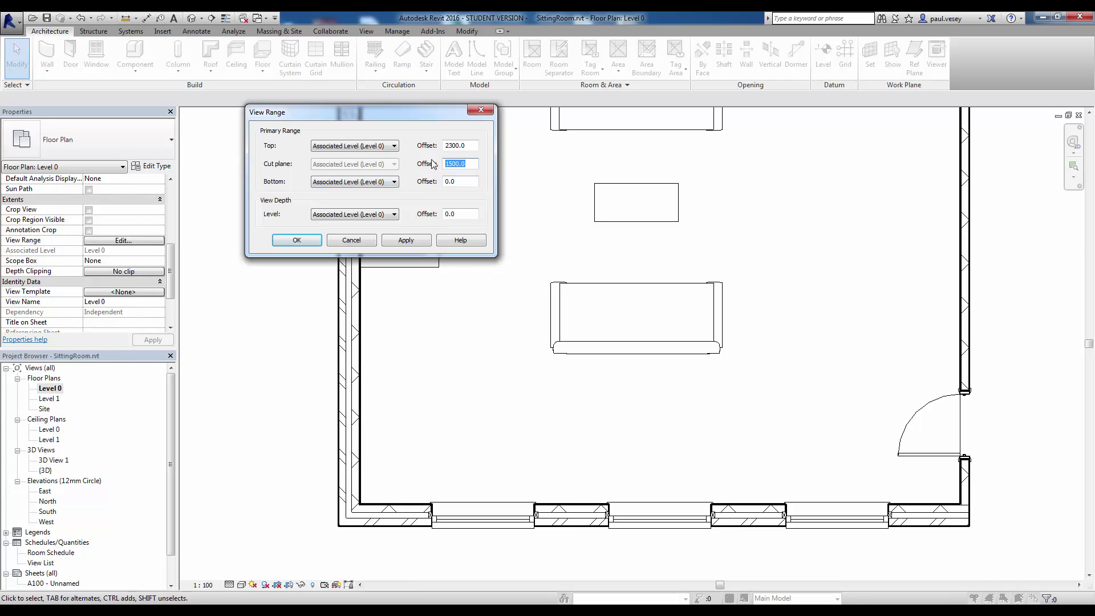
drag(433, 112, 433, 112)
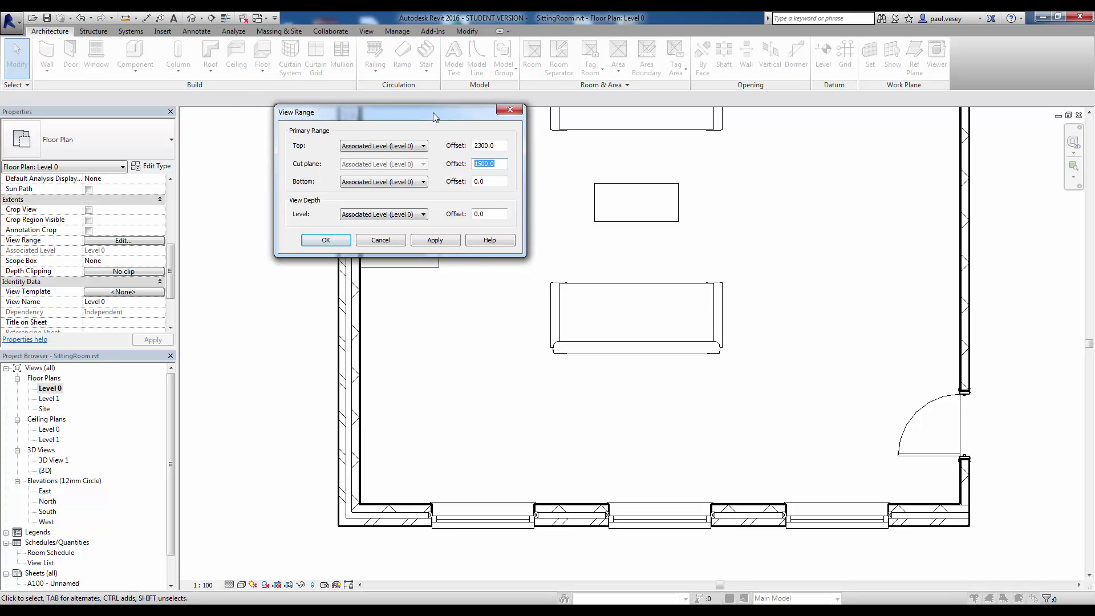
text(1000)
click(427, 244)
drag(428, 125, 707, 124)
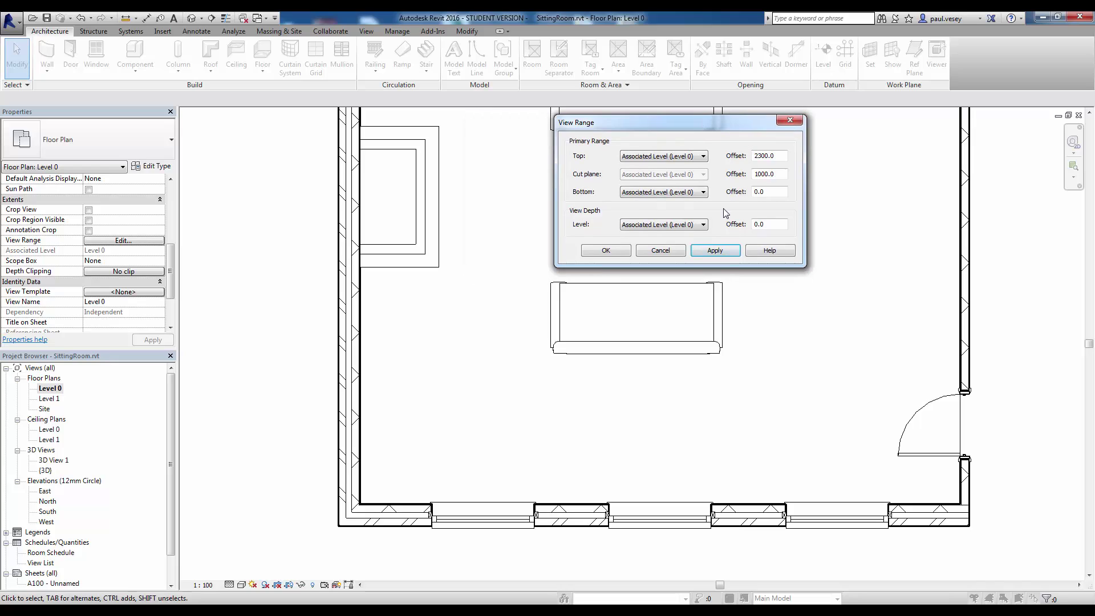
click(782, 156)
click(785, 174)
click(715, 250)
click(612, 254)
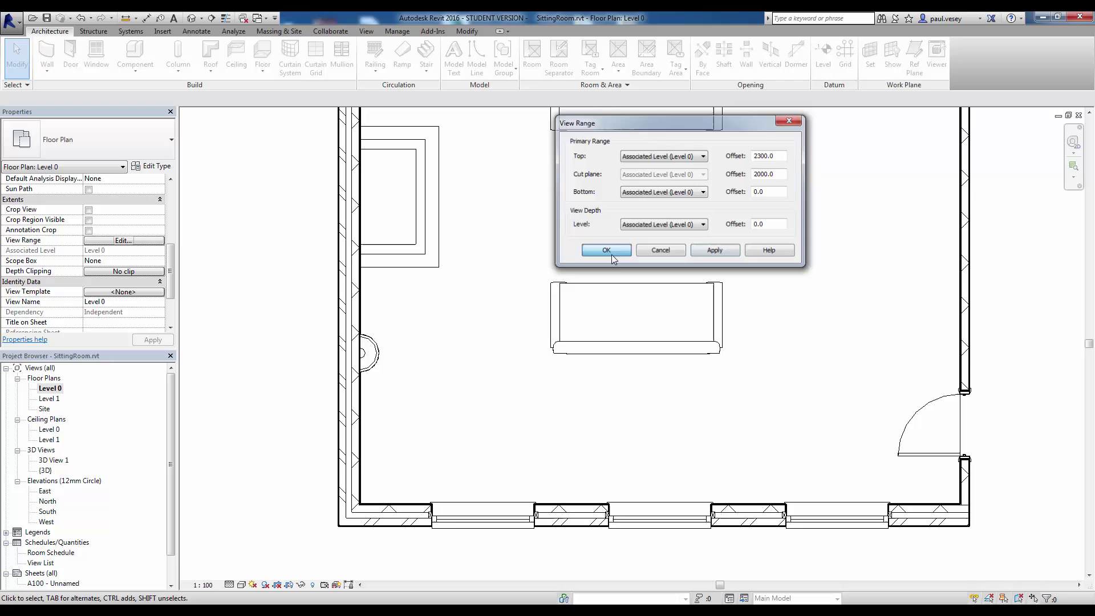
Step: Select the lower wall sconce to check it now shows in the plan
middle_drag(406, 399, 468, 391)
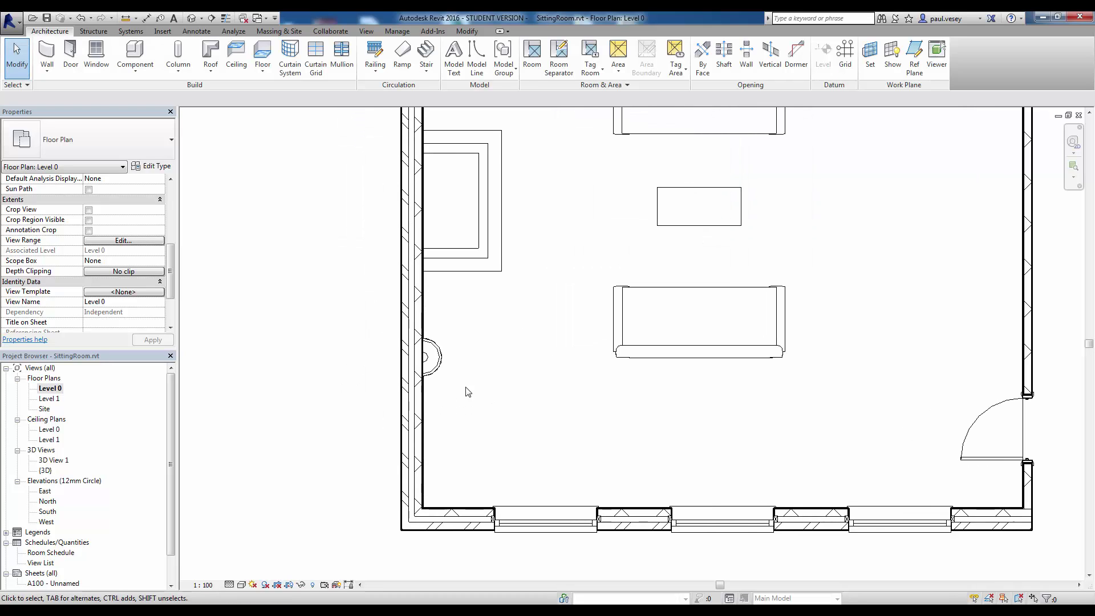
click(438, 364)
scroll(502, 377, down, 3)
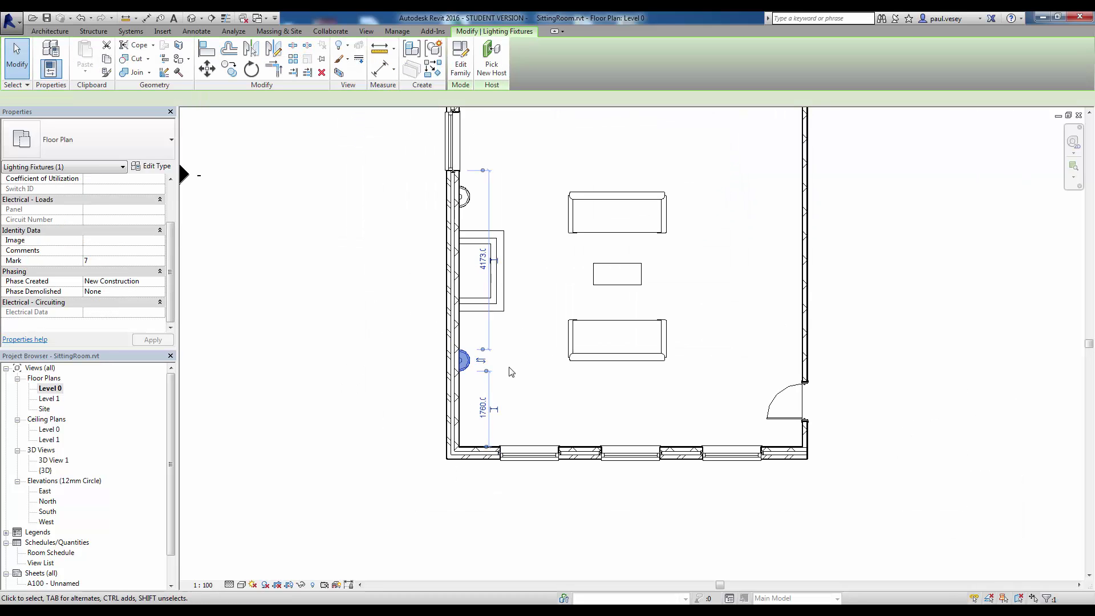
scroll(519, 236, up, 3)
Step: Nudge both the upper and lower wall sconces down along the left wall
click(443, 224)
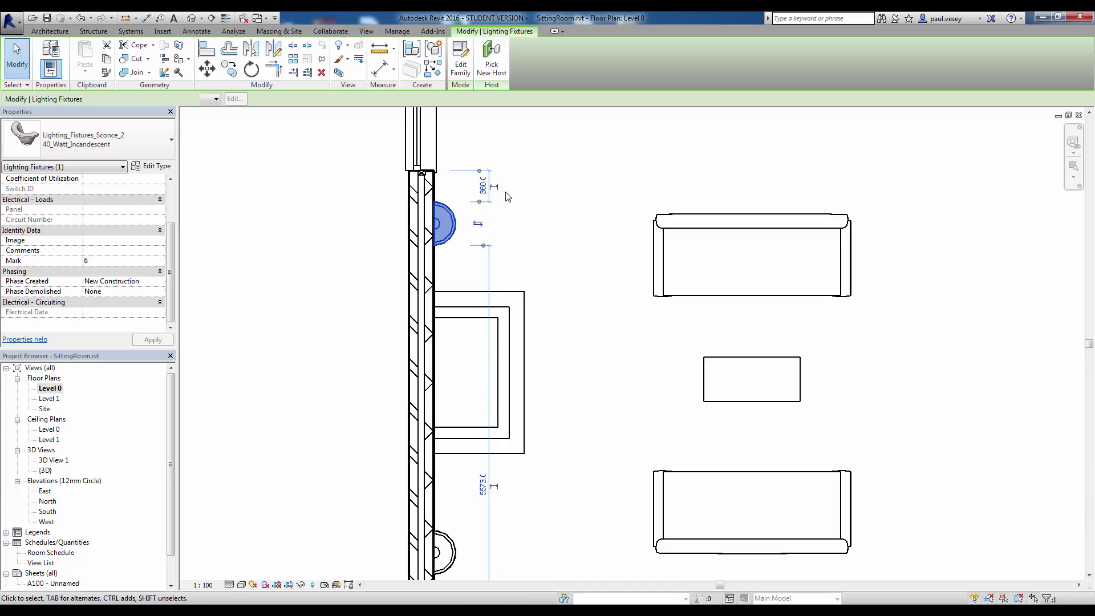
key(Down)
key(Down)
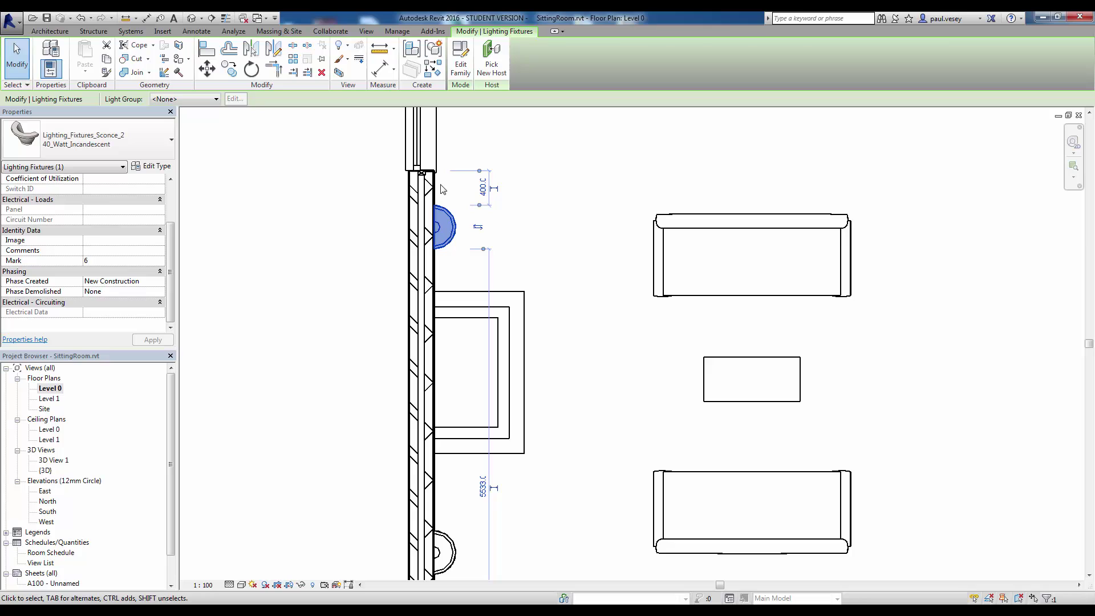
click(616, 411)
scroll(616, 410, down, 2)
middle_drag(619, 399, 599, 199)
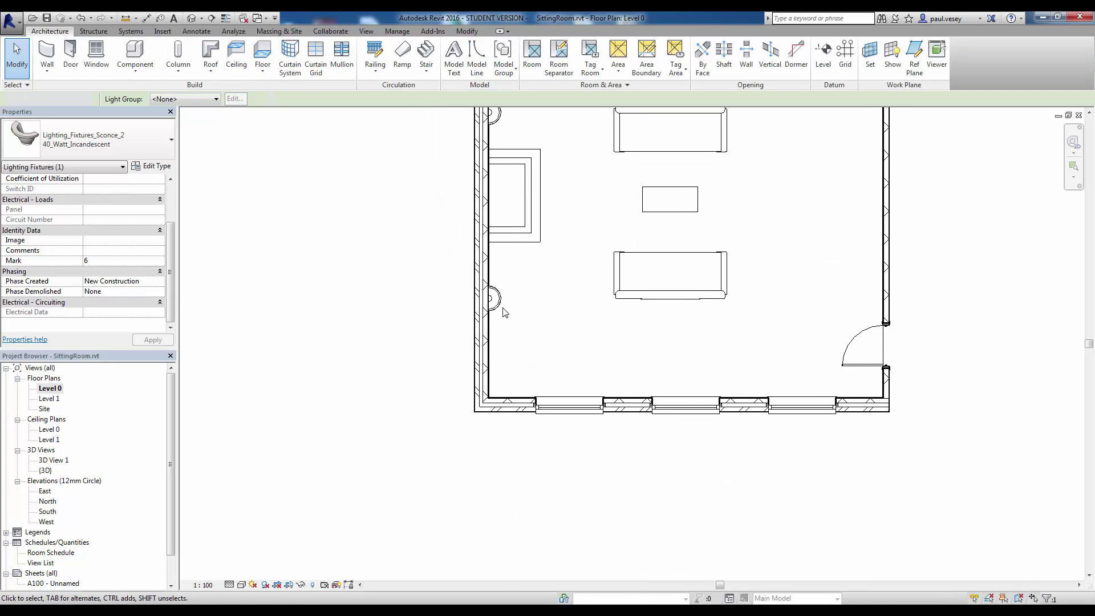
click(493, 298)
key(Down)
key(Down)
key(Down)
key(Down)
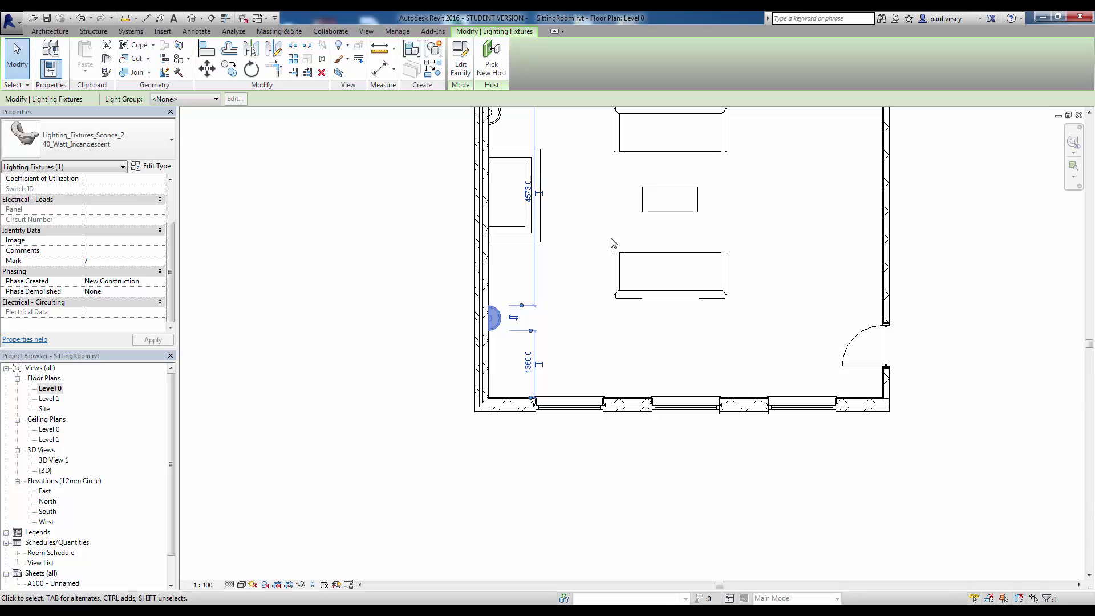
click(586, 251)
middle_drag(575, 240, 579, 281)
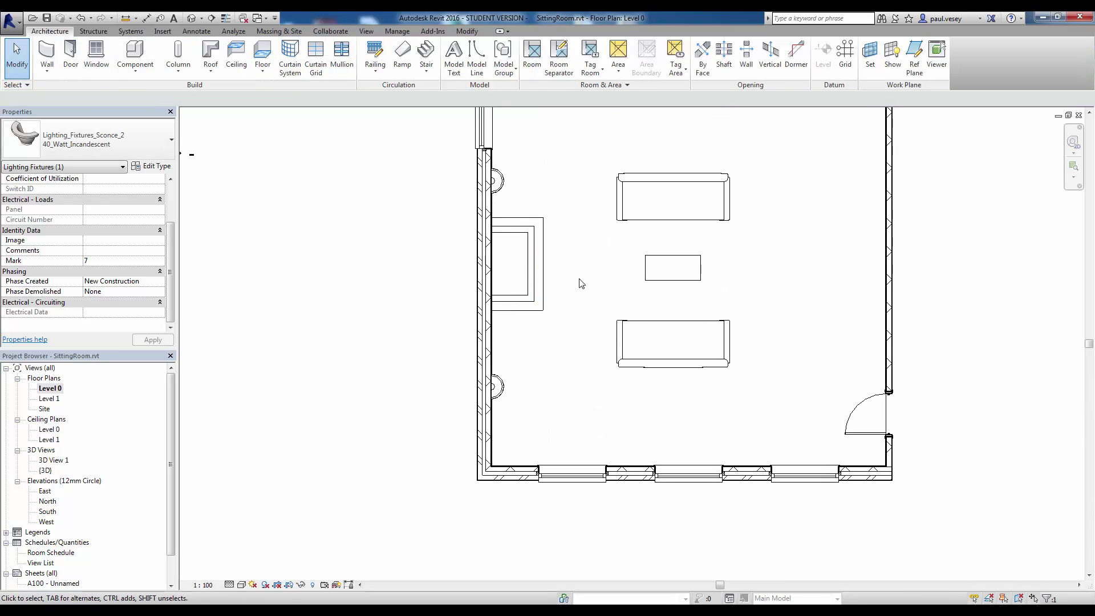
Step: Measure the upper sconce's distance to the fireplace and fine-tune its position with arrow keys
click(496, 181)
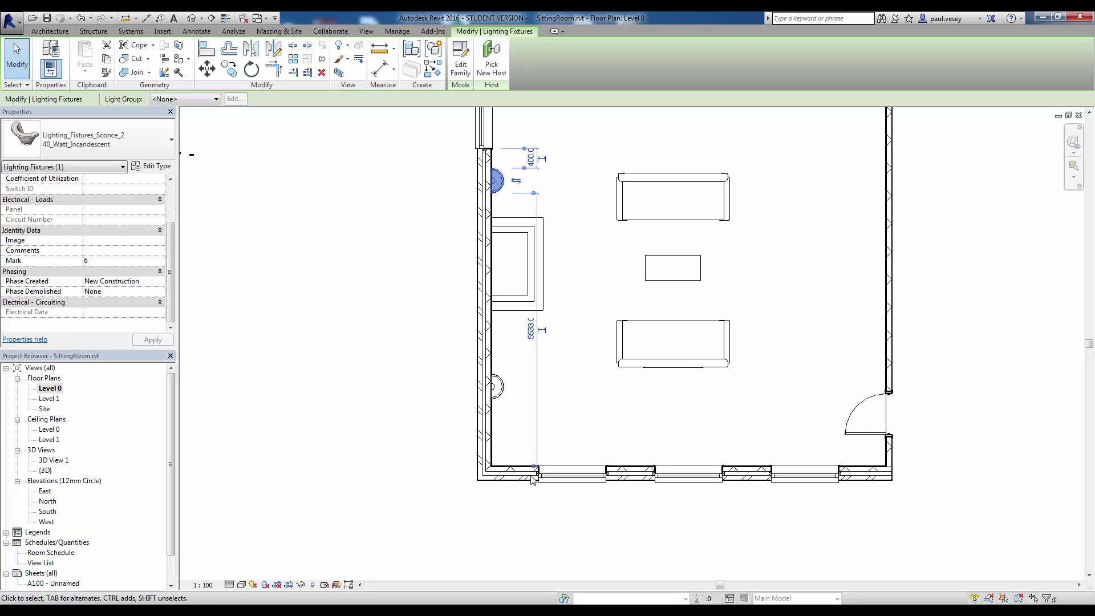
drag(534, 466, 516, 219)
middle_drag(564, 198, 557, 215)
scroll(557, 217, up, 1)
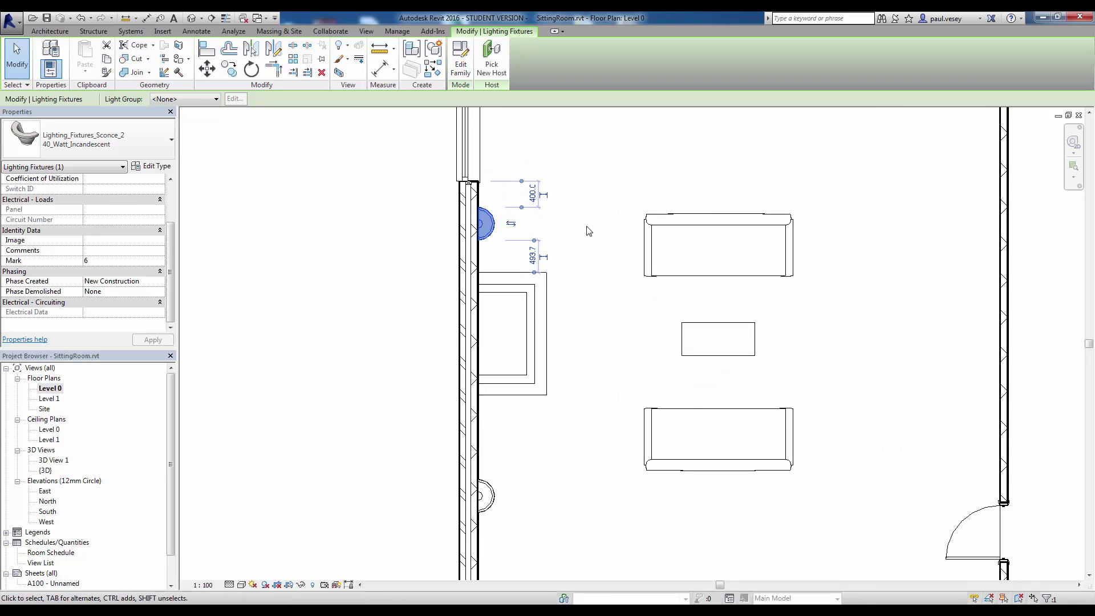
key(Down)
key(Down)
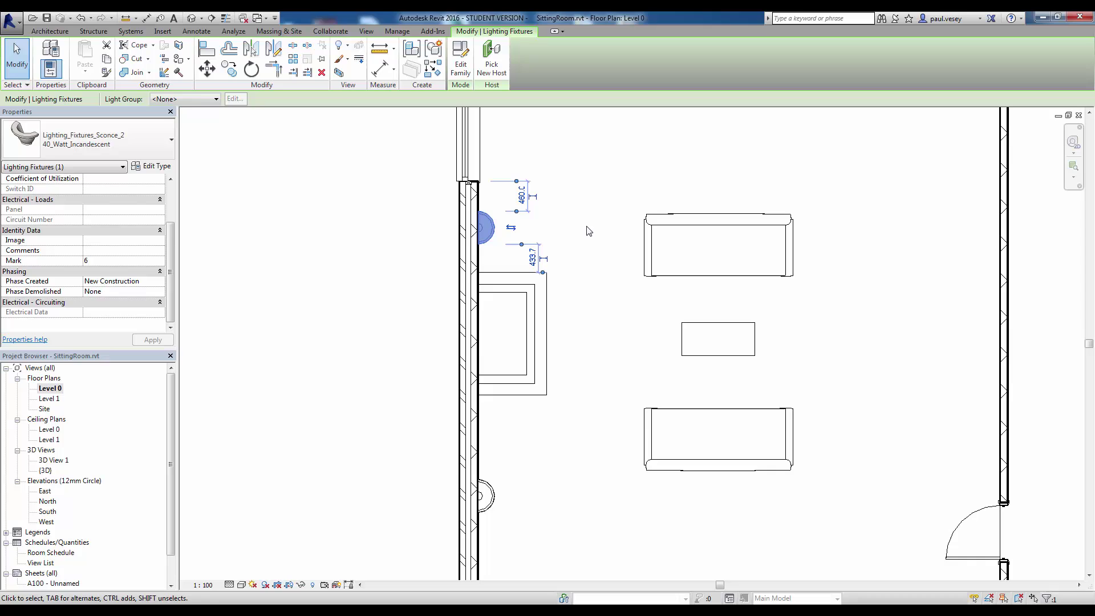
key(Up)
click(560, 230)
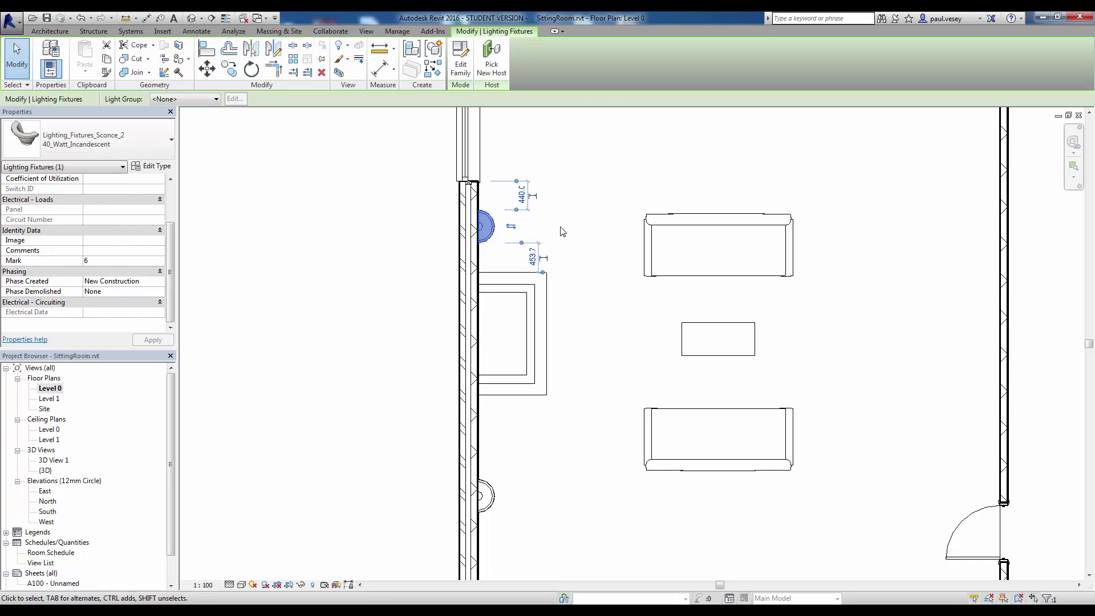
scroll(574, 320, down, 2)
Step: Measure the lower sconce's distance to the fireplace and zoom out to the whole room
click(482, 370)
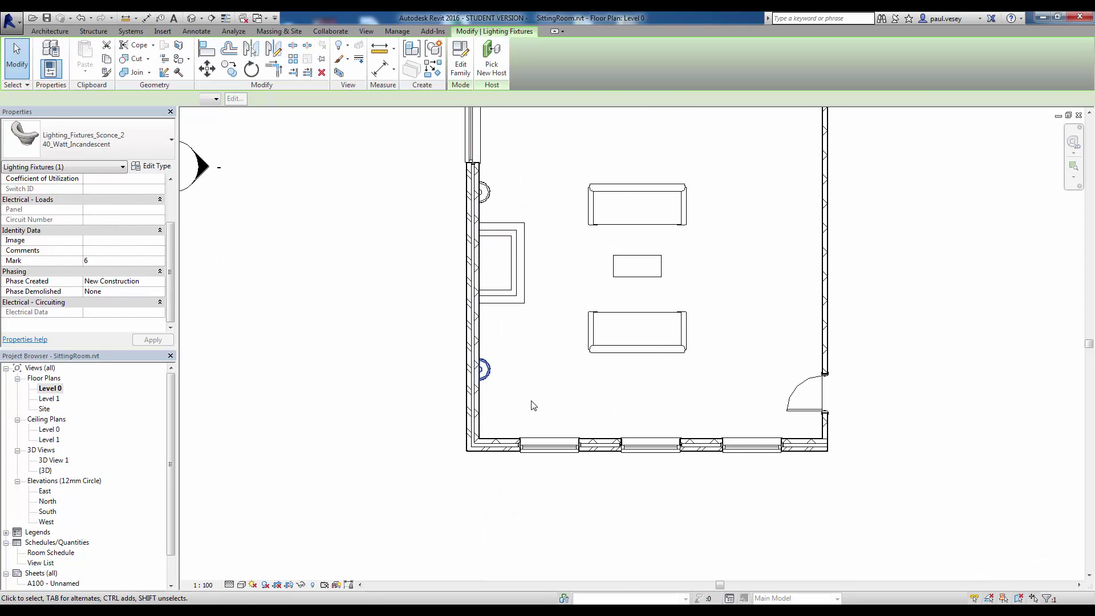
middle_drag(530, 402, 554, 371)
drag(534, 130, 550, 271)
scroll(562, 284, up, 2)
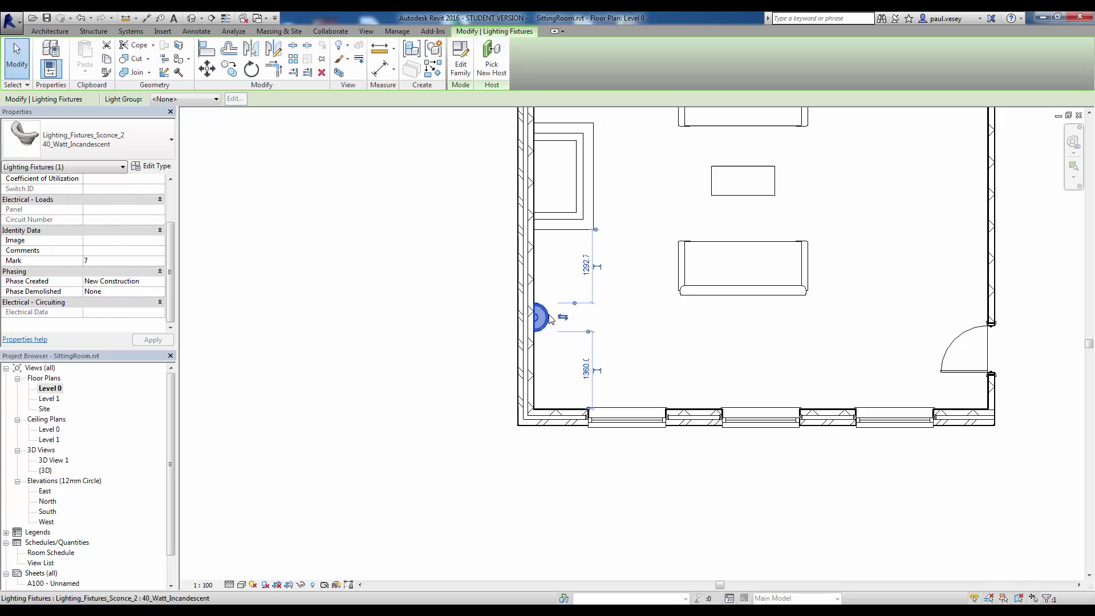
click(454, 283)
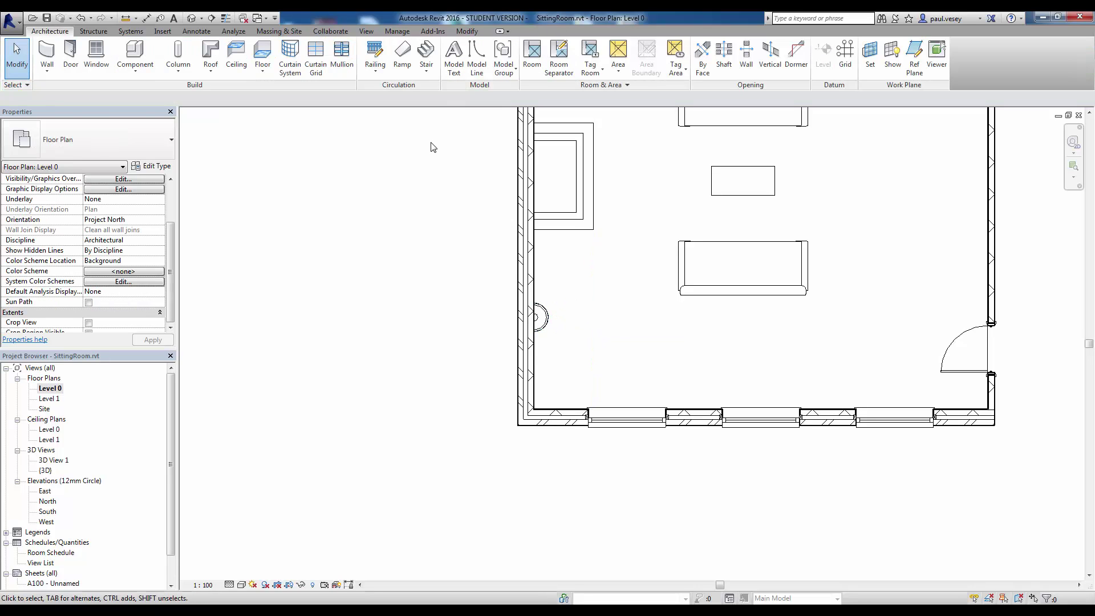
middle_drag(424, 212, 348, 313)
scroll(354, 323, down, 2)
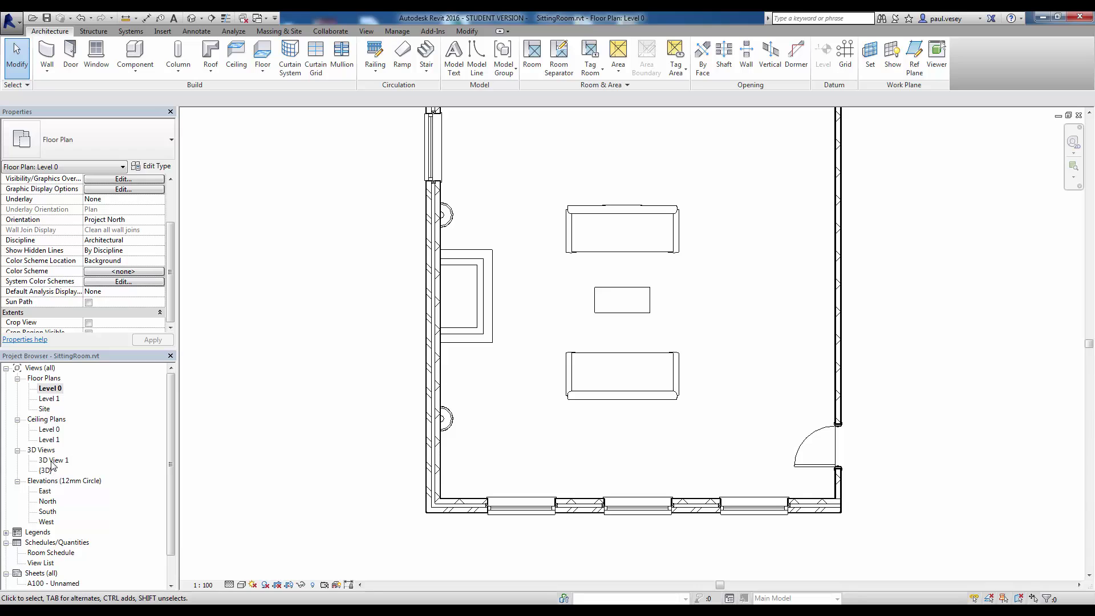
Step: In 3D View 1, change the fireplace sconce's Elevation from 1727.2 to 1500.0
double_click(52, 461)
click(653, 245)
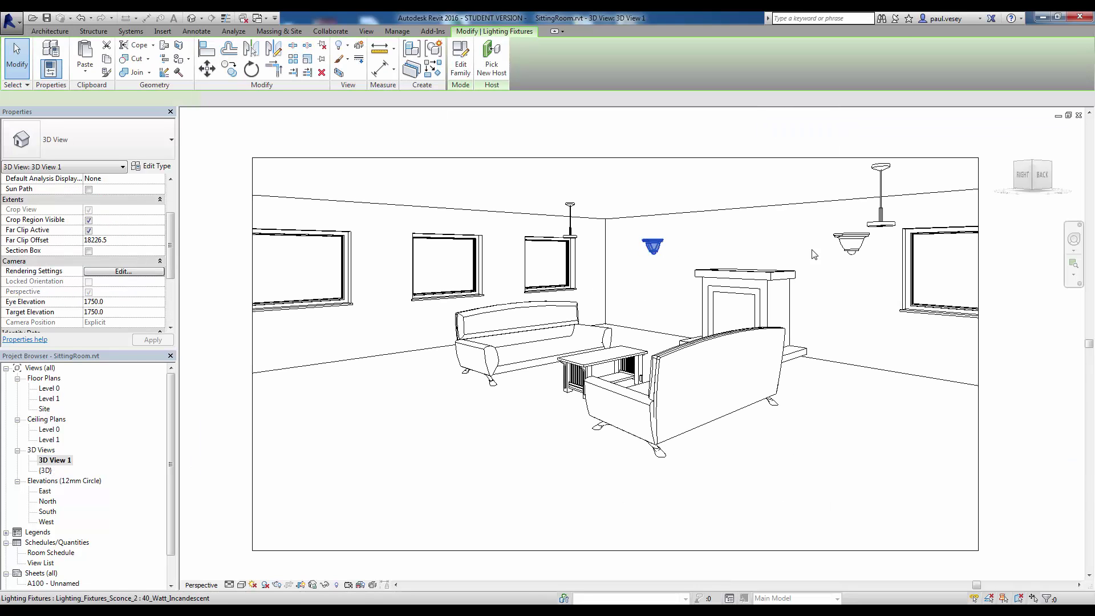
click(851, 242)
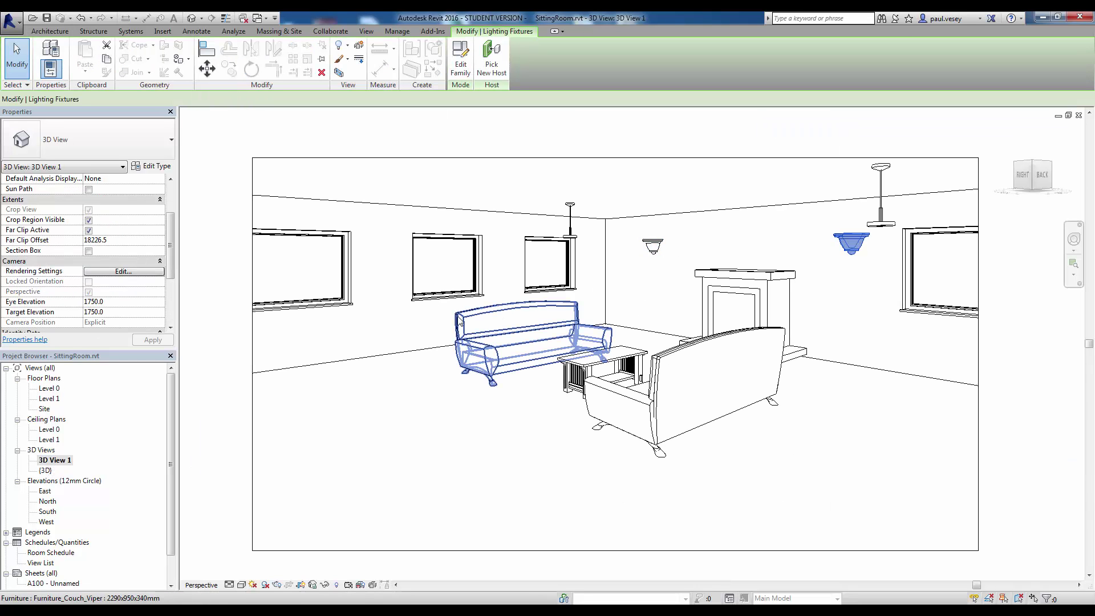
click(641, 248)
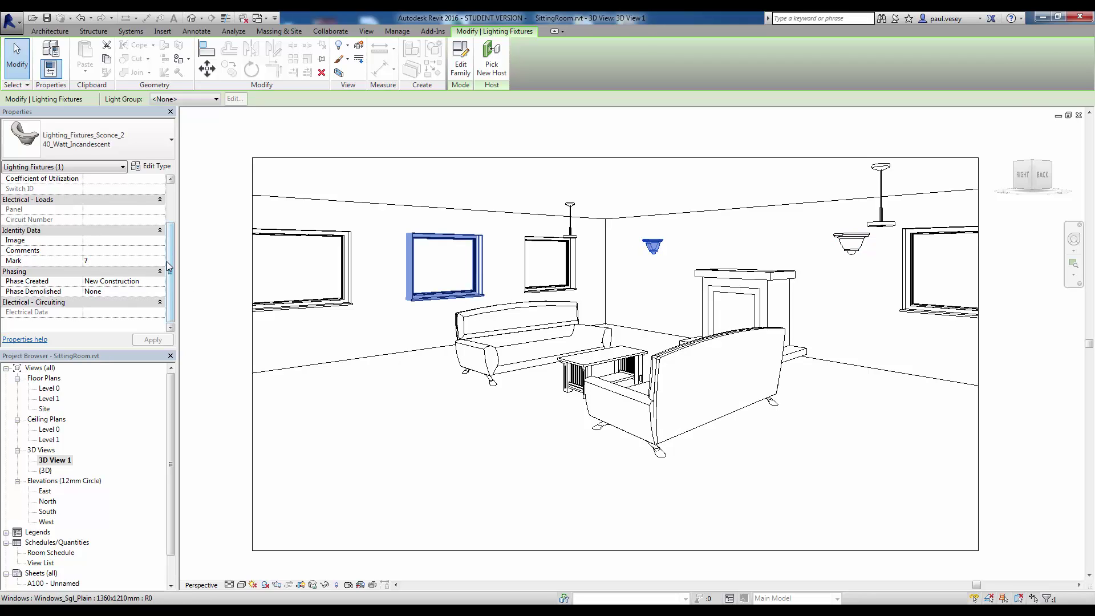
scroll(171, 265, up, 2)
click(89, 199)
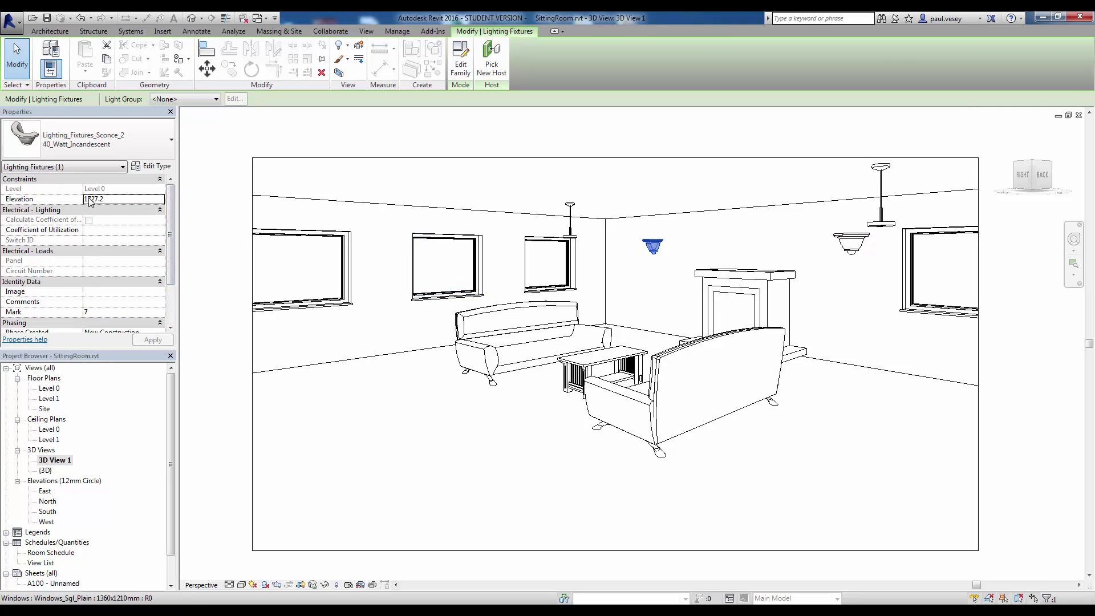
double_click(118, 199)
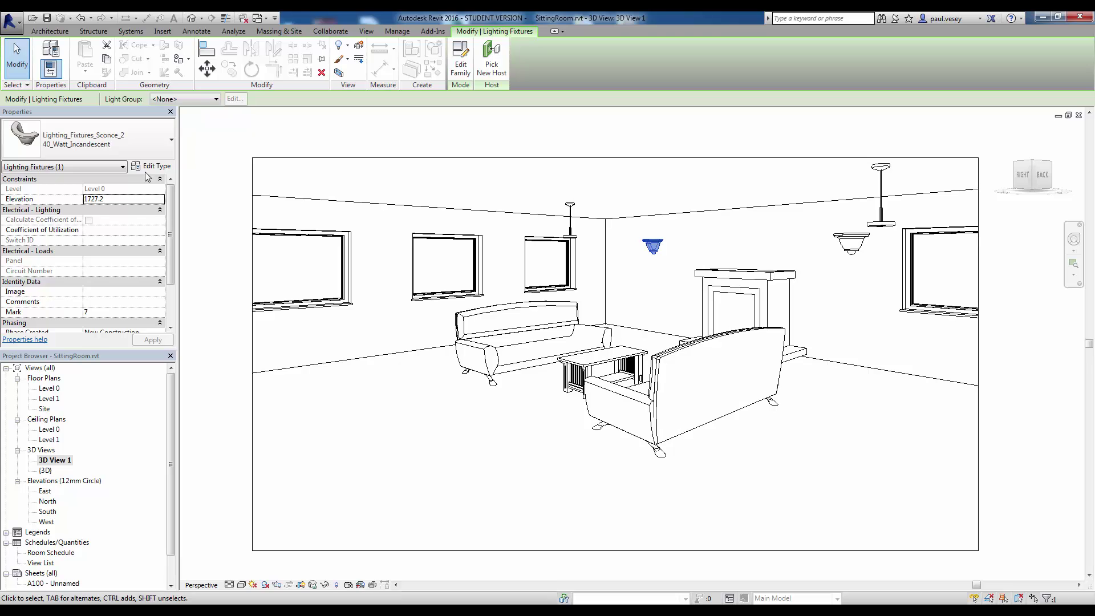
double_click(127, 199)
text(1500.0)
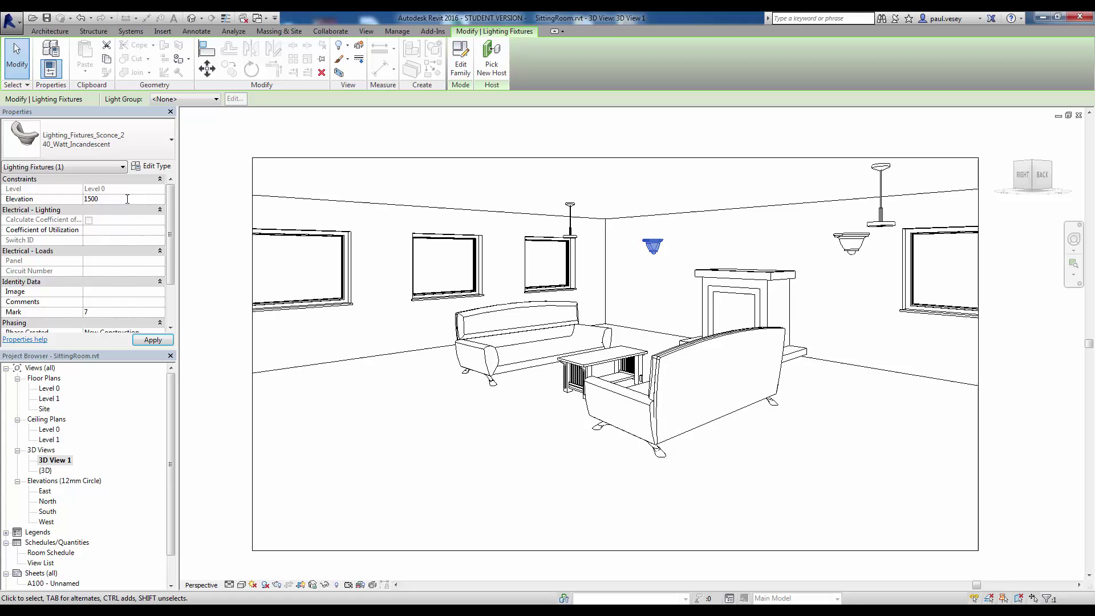
click(147, 342)
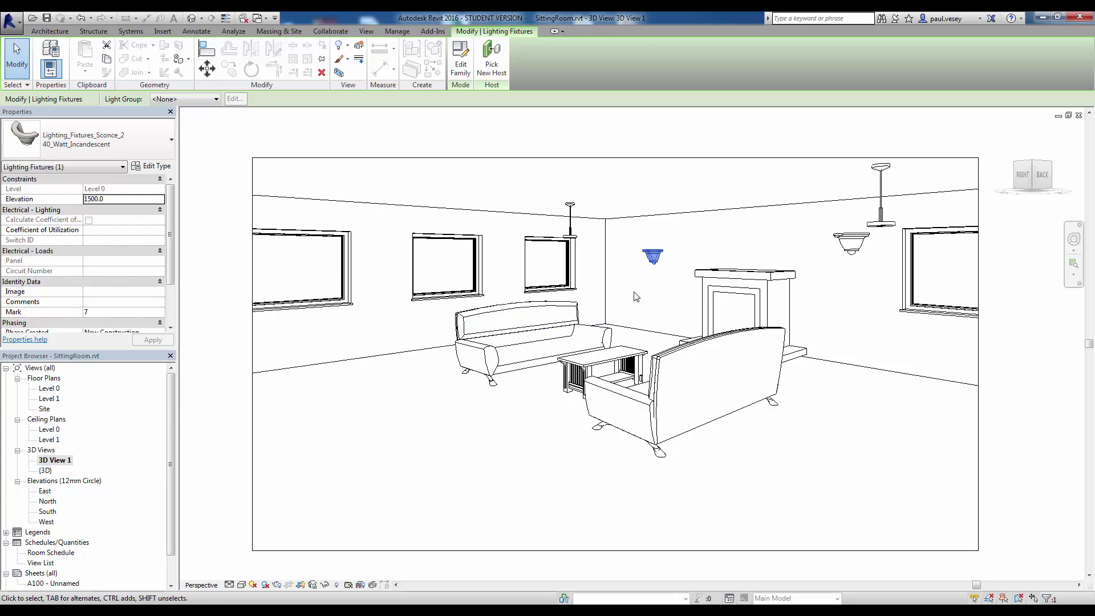
Step: In the Level 0 floor plan, start Place a Component from the Architecture tab
double_click(52, 388)
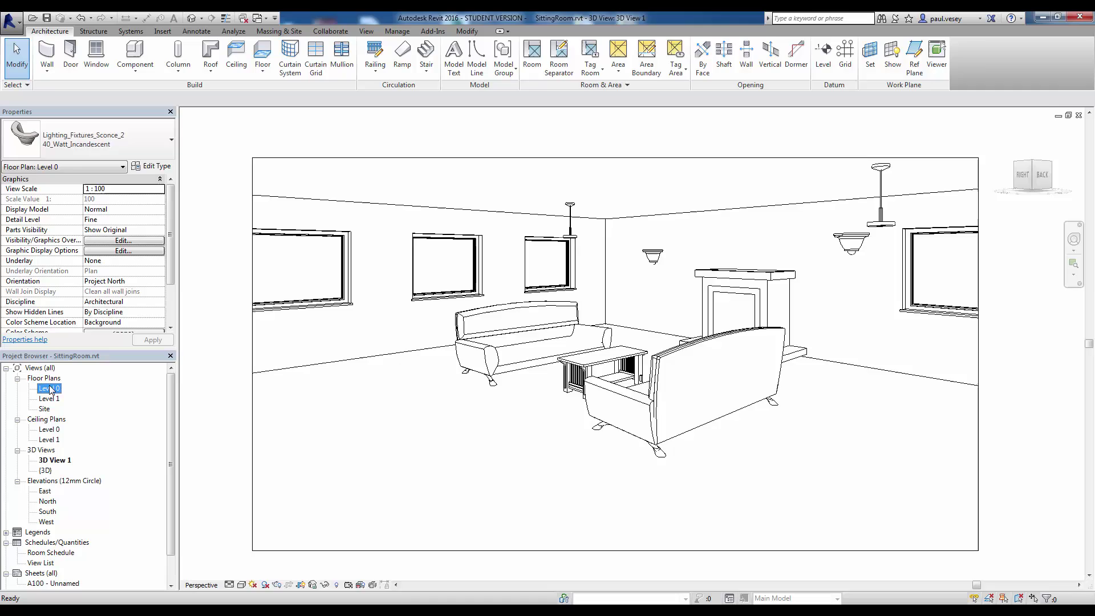
scroll(693, 320, down, 2)
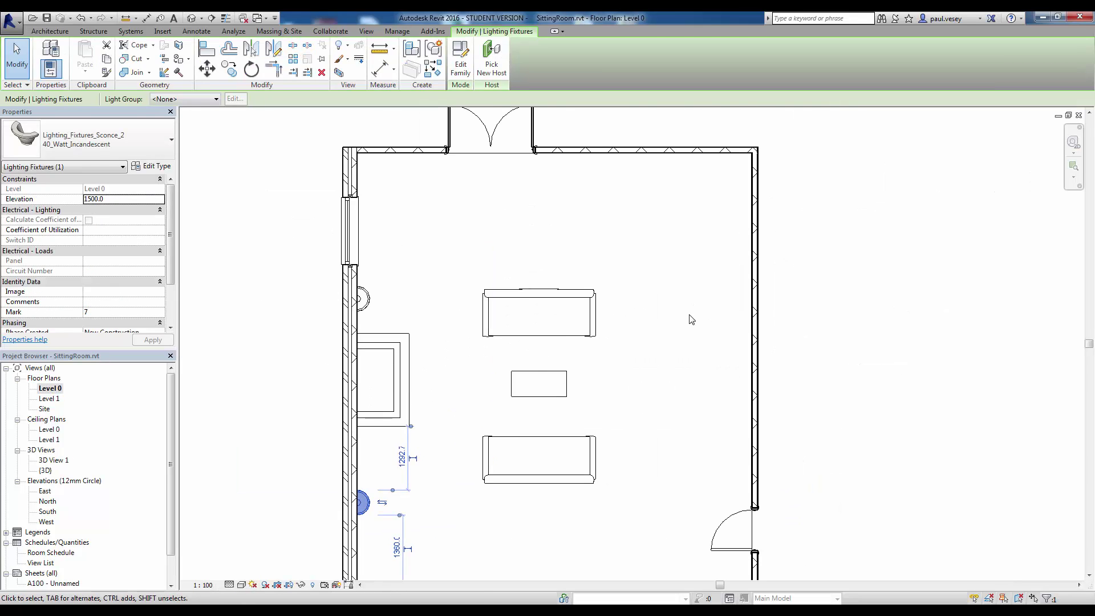
click(50, 31)
click(136, 71)
click(151, 88)
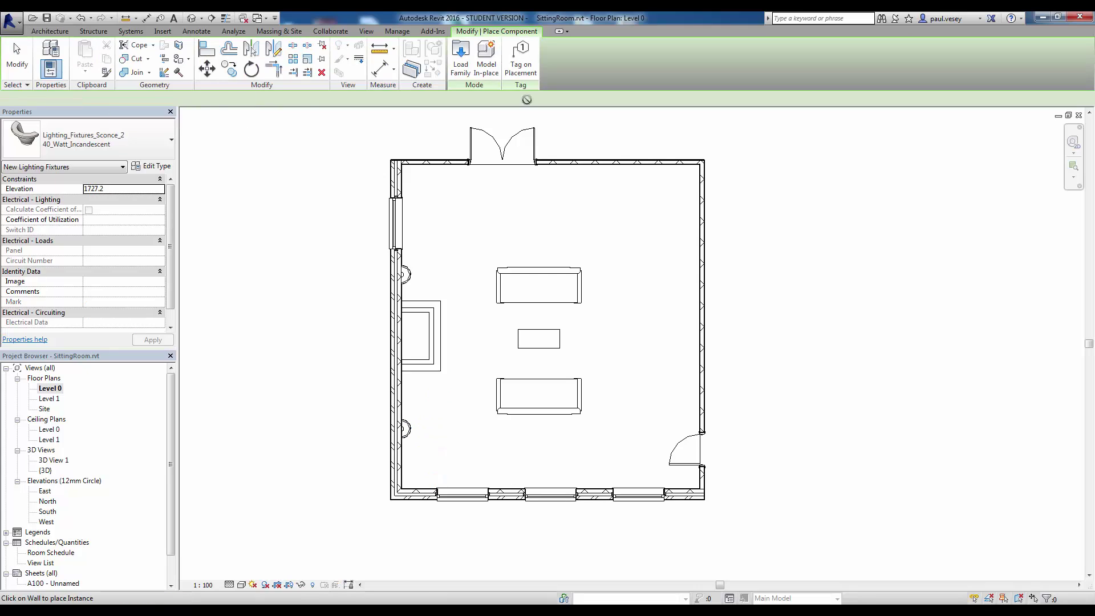
Step: Preview the floor lamps in Lighting > Architectural > Internal and load Lighting_Fixtures_Floor_Lamp_3.rfa
click(460, 57)
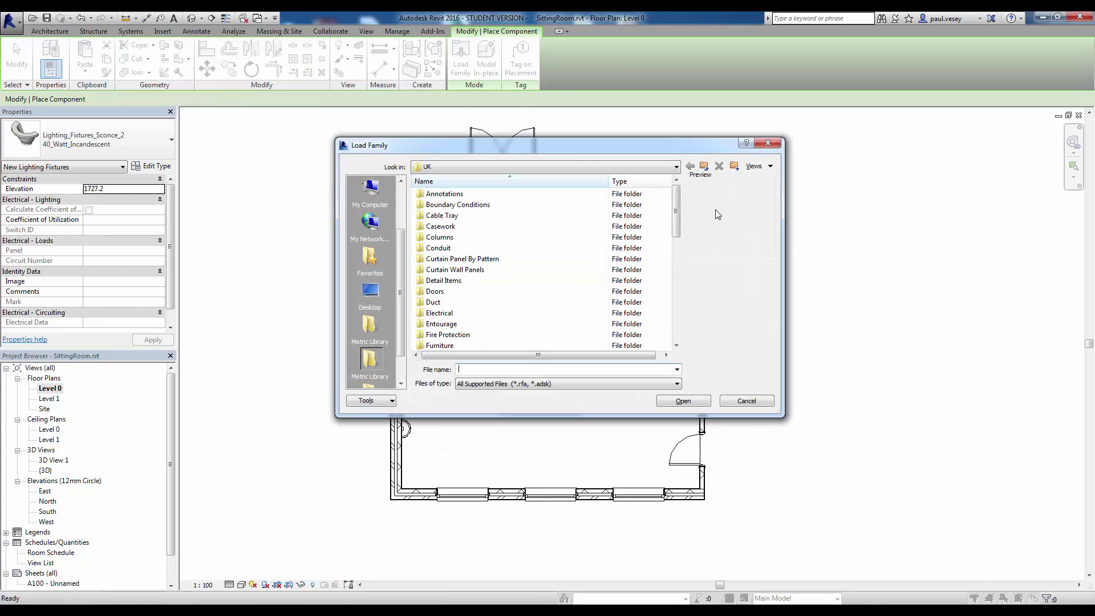
drag(678, 207, 678, 241)
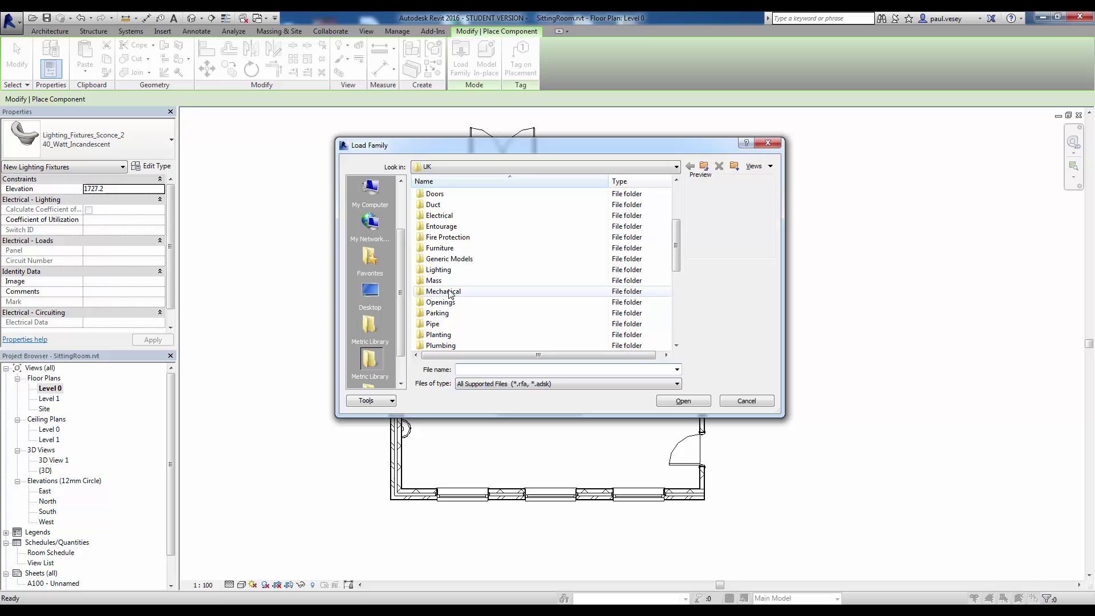
double_click(451, 270)
double_click(465, 196)
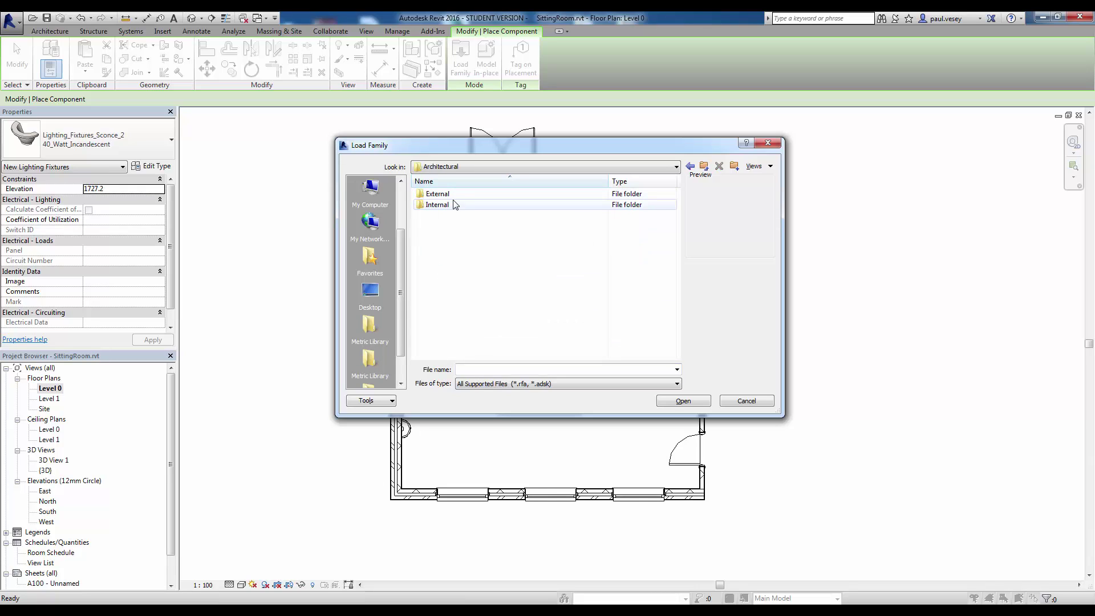
double_click(452, 205)
click(480, 227)
key(Down)
key(Down)
key(Down)
key(Down)
key(Down)
key(Down)
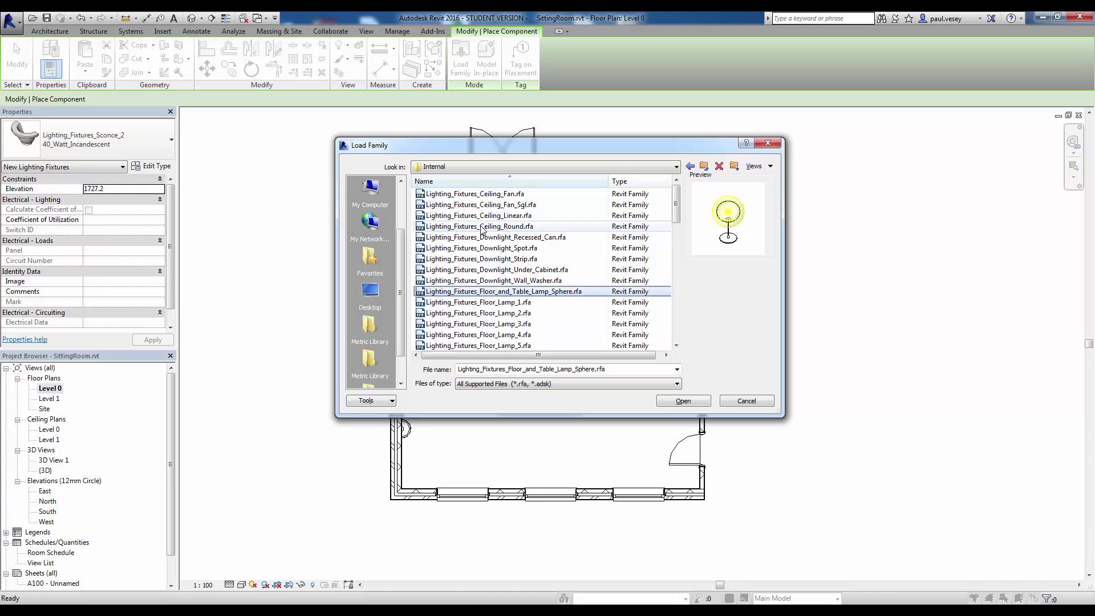
key(Down)
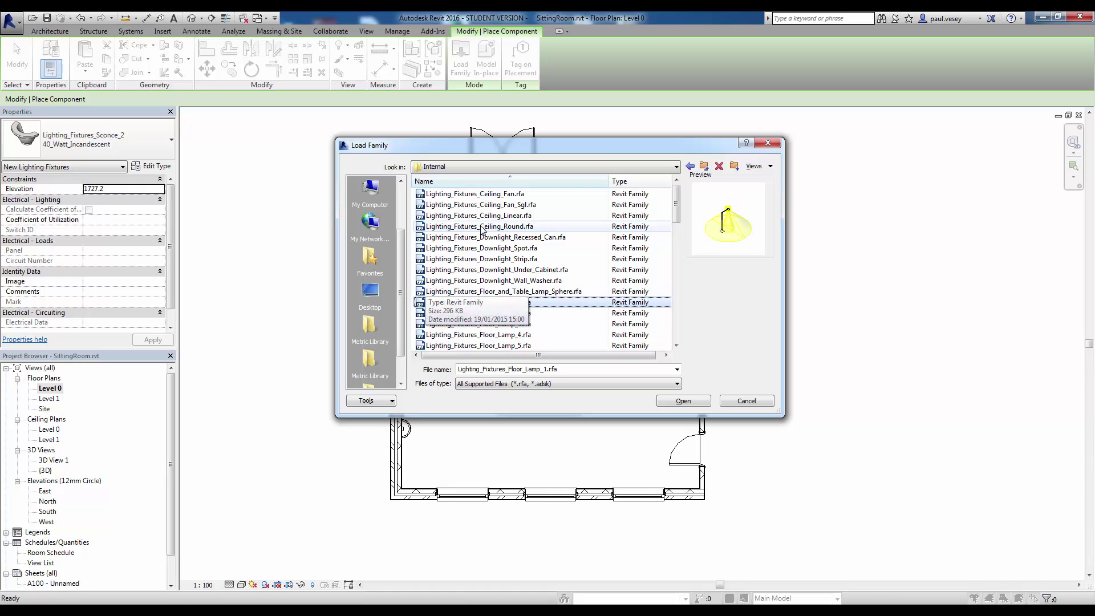
key(Down)
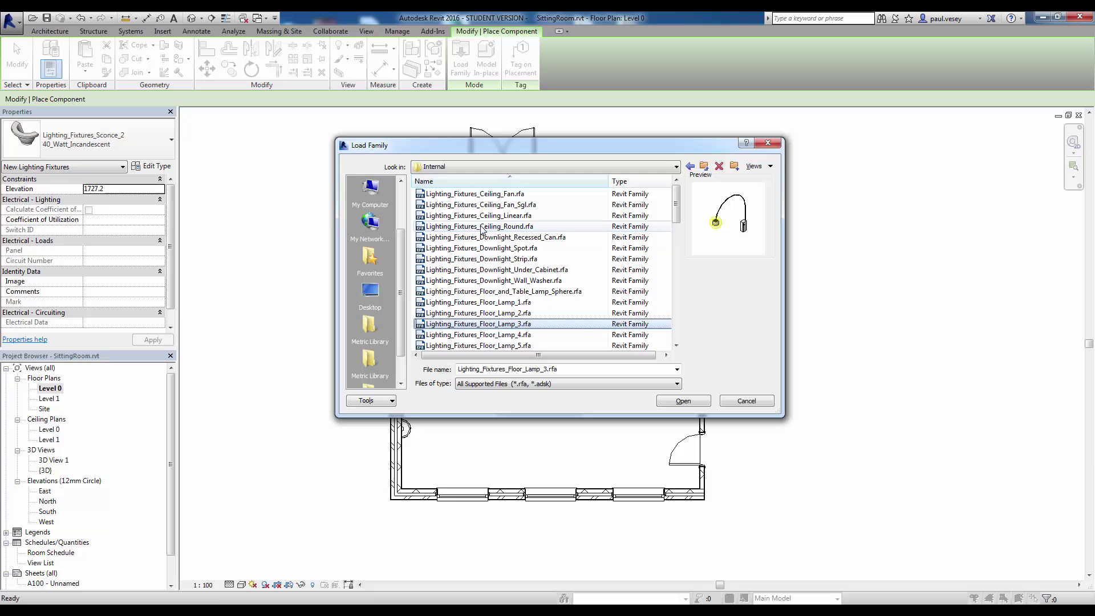
key(Down)
key(Return)
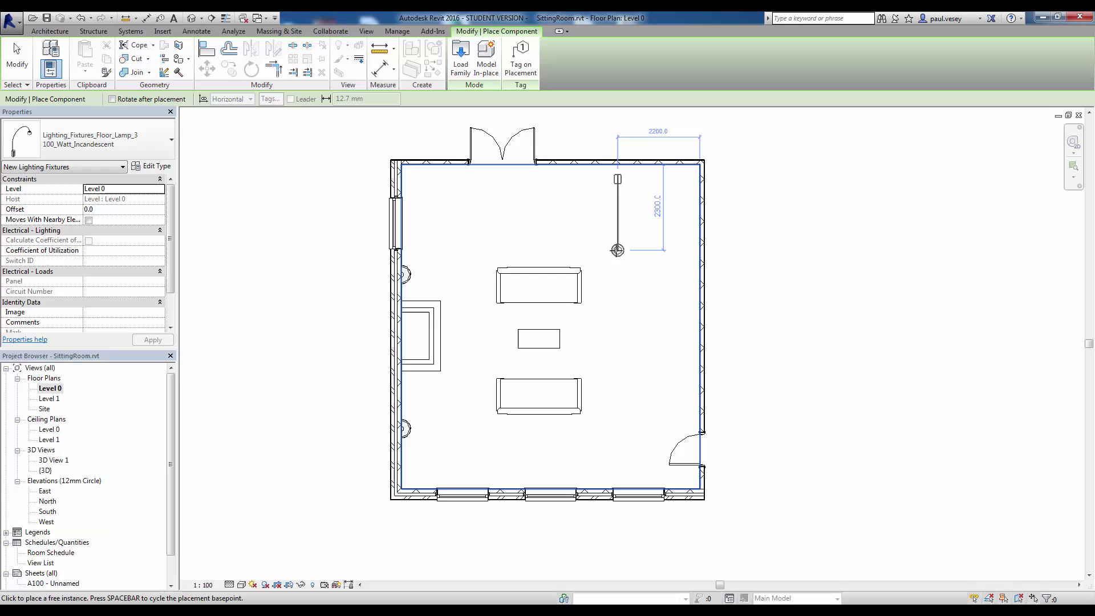
Step: Place one Floor_Lamp_3 near the top wall and cancel further placement
click(647, 276)
right_click(653, 244)
key(Escape)
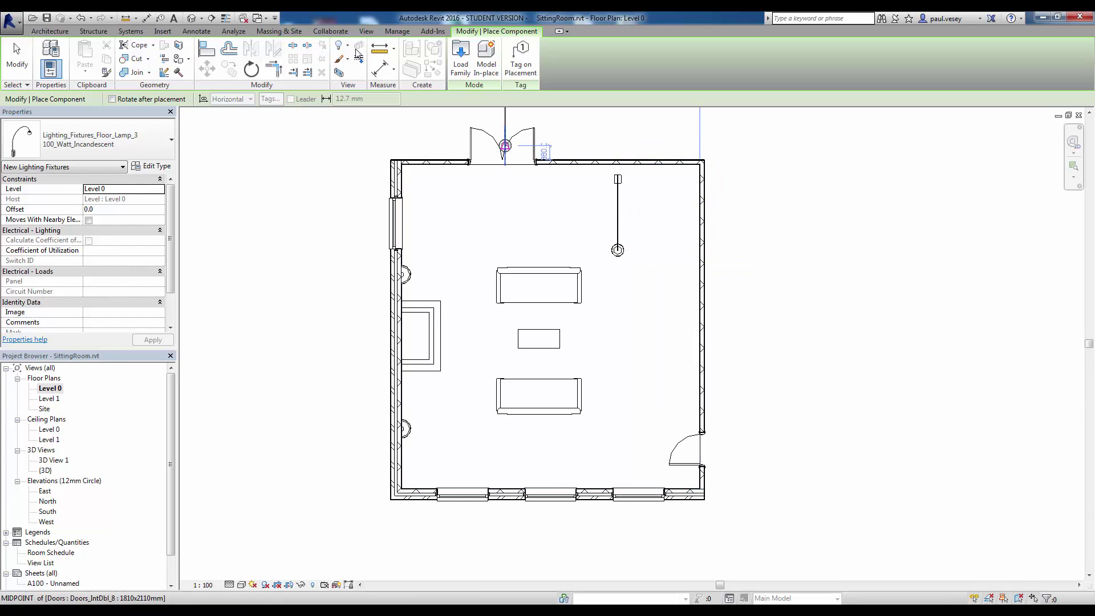
right_click(558, 201)
click(588, 208)
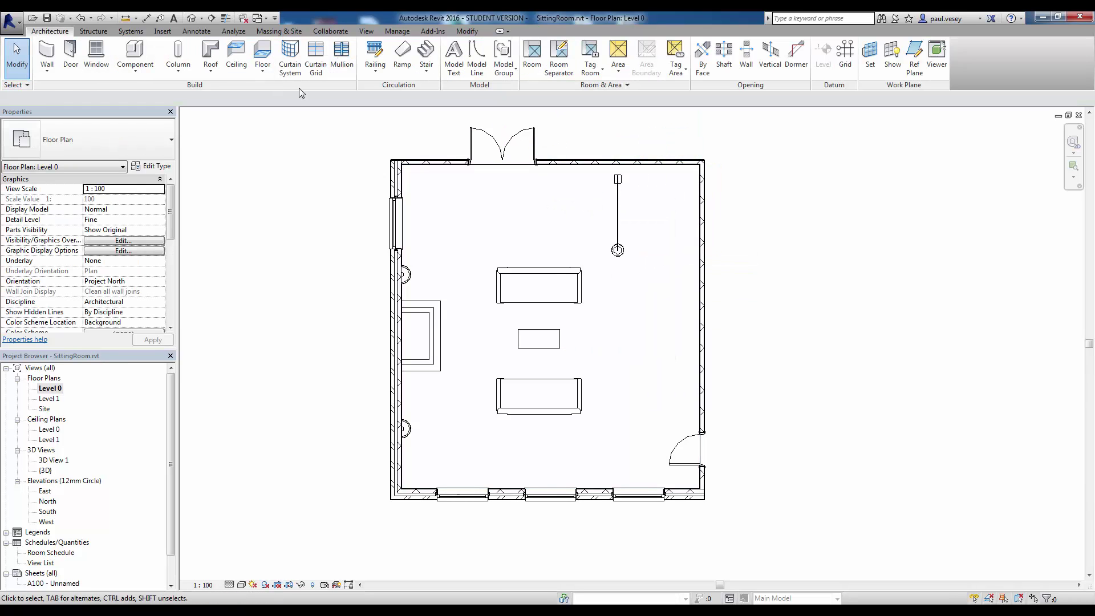
Step: Rotate the floor lamp diagonally with RO and drag it behind the upper sofa
click(617, 239)
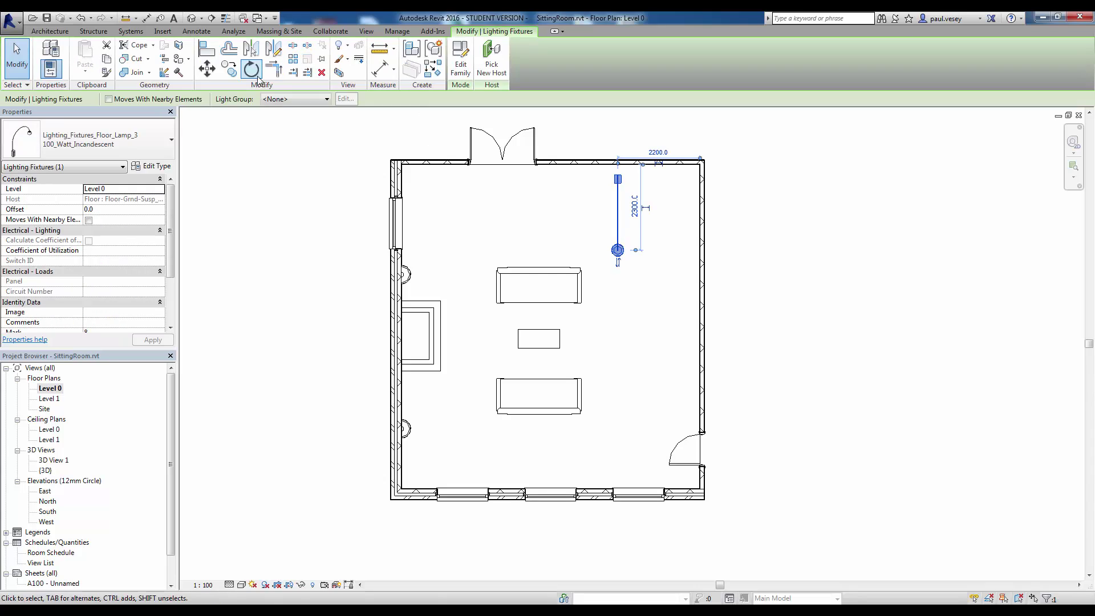
key(r)
key(o)
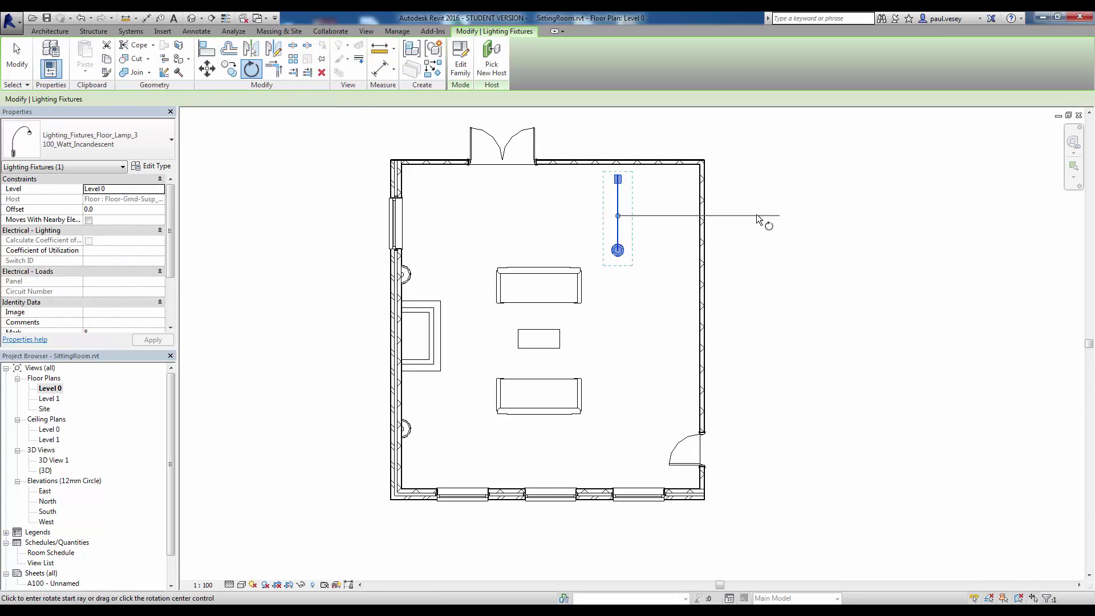
click(757, 215)
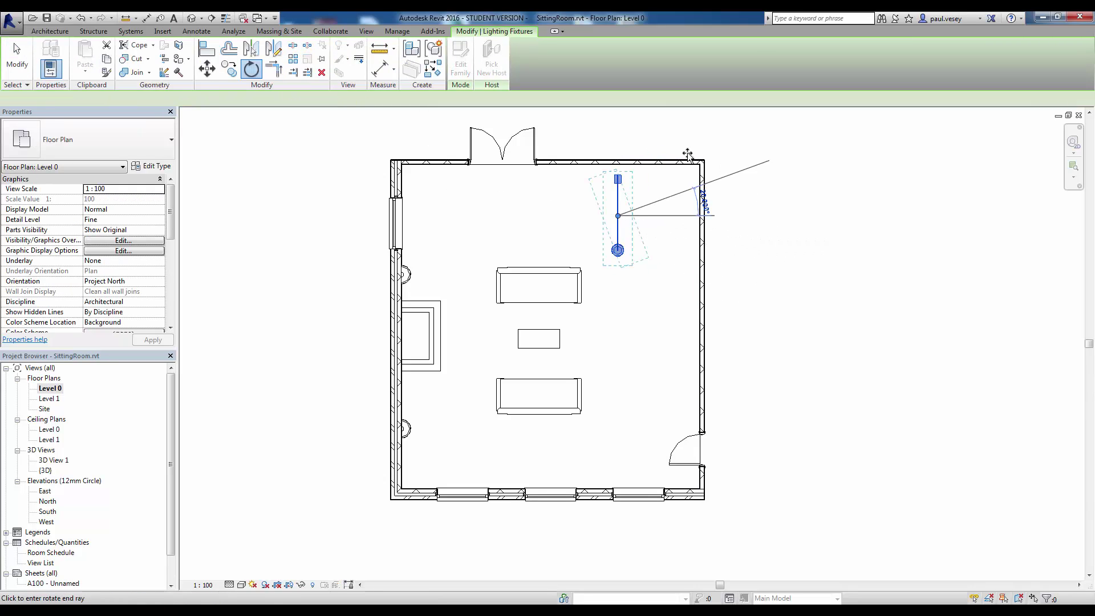
click(543, 151)
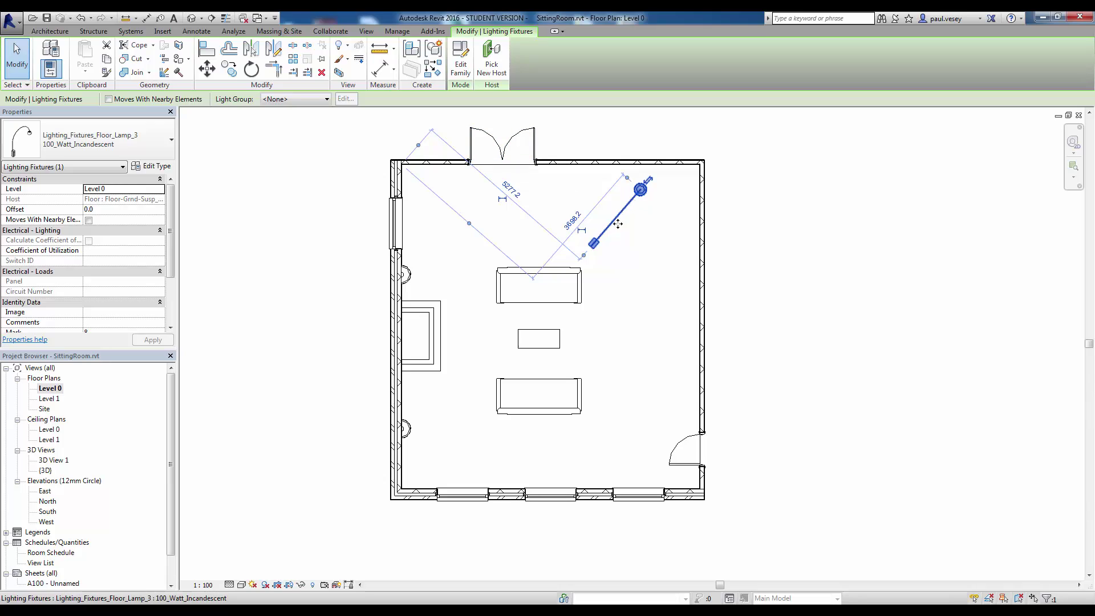
drag(618, 224, 599, 251)
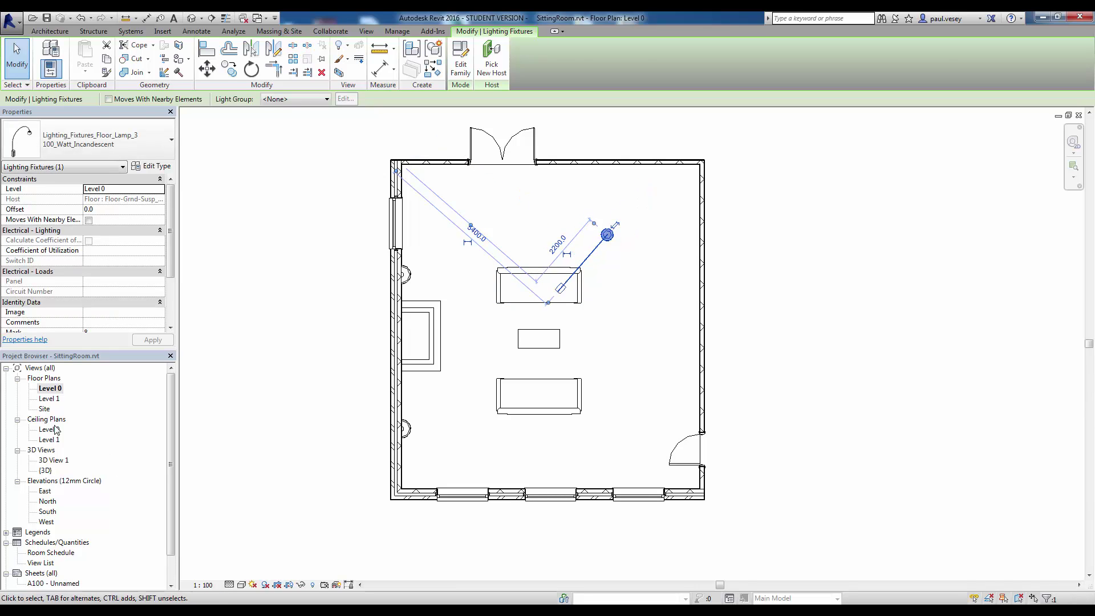
Step: Check the lamp in 3D View 1, then rotate it about 180° and move it toward the upper sofa
double_click(49, 460)
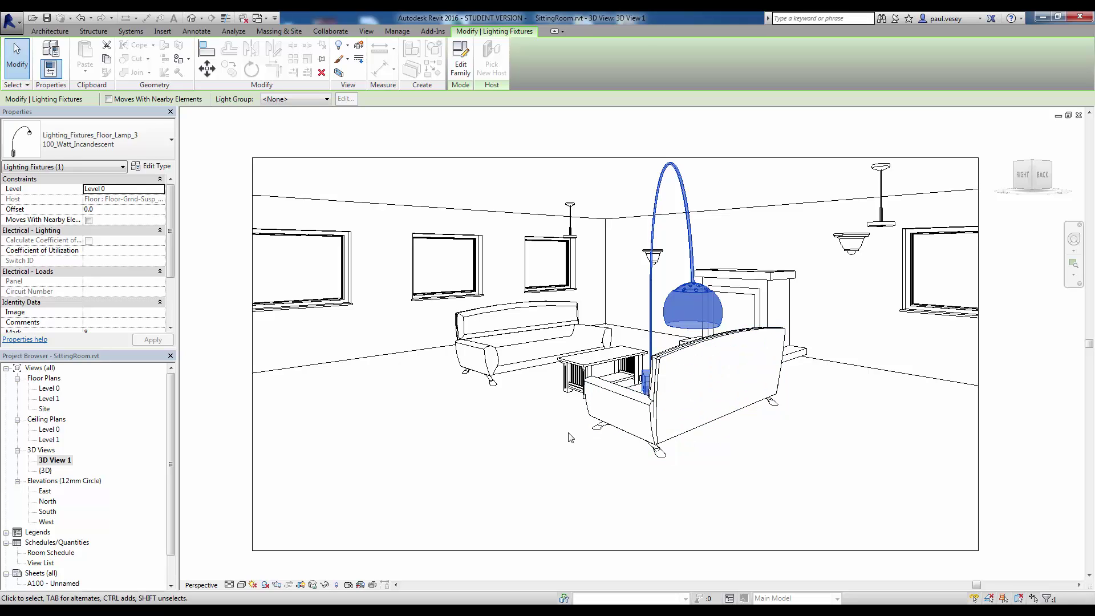
double_click(49, 388)
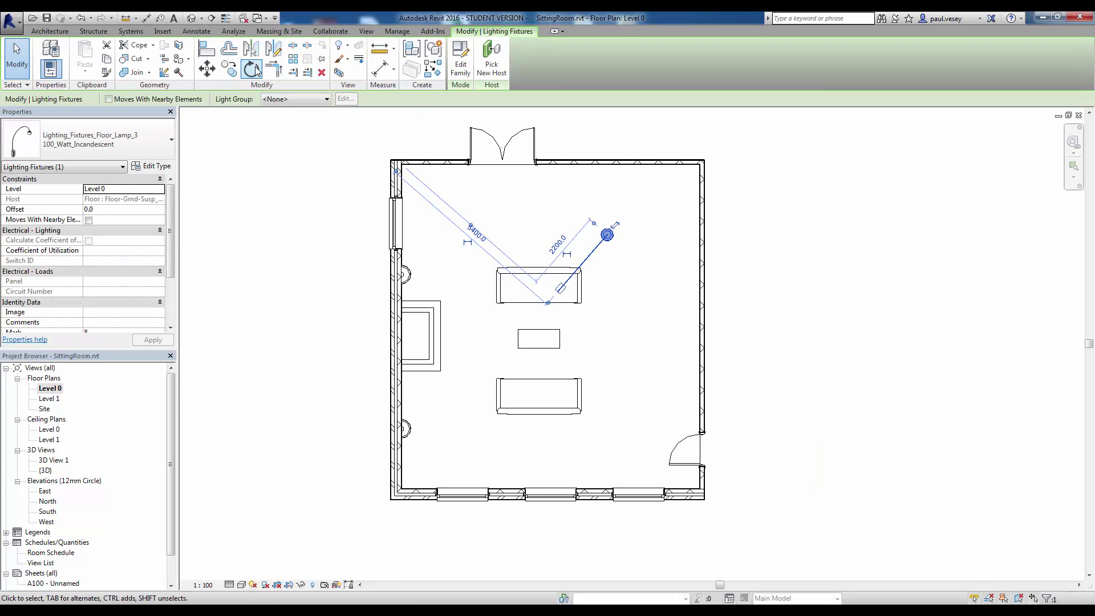
click(252, 69)
click(528, 204)
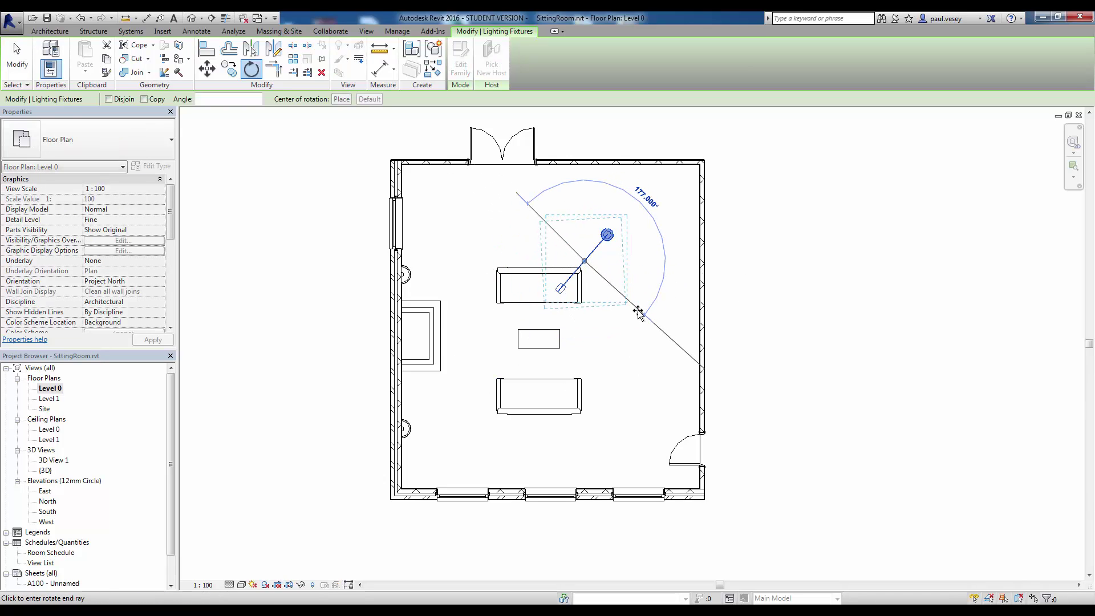
click(640, 312)
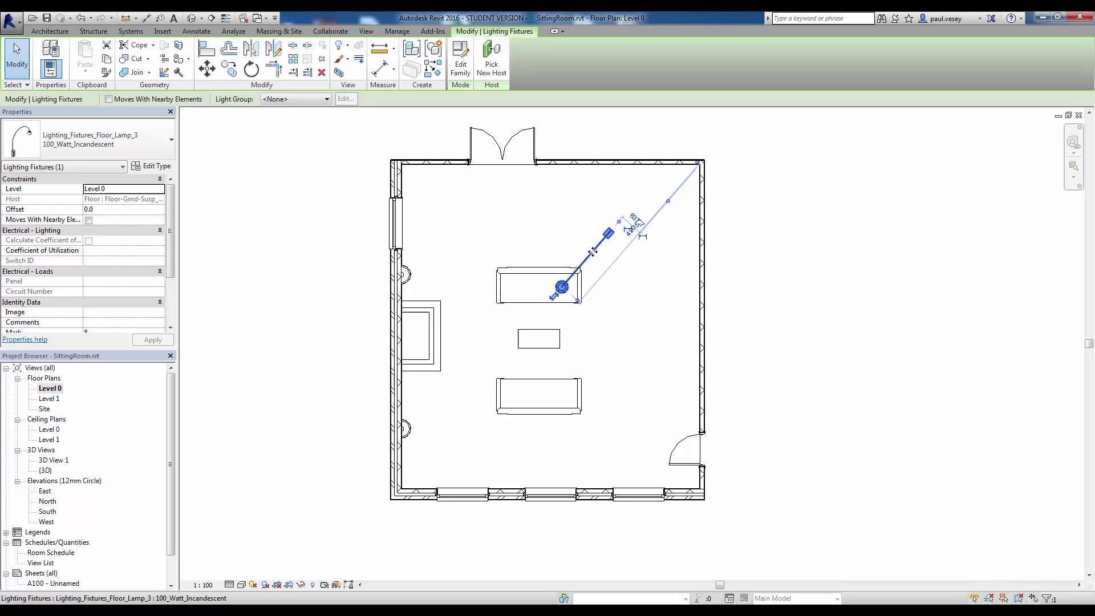
ctrl+drag(599, 250, 543, 245)
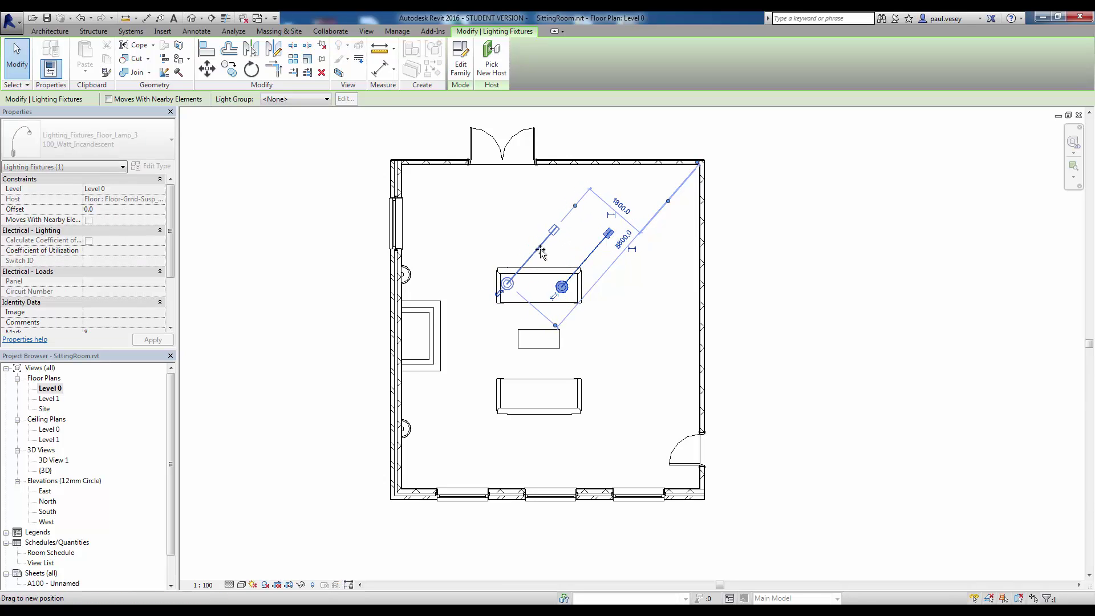
Step: Re-rotate the floor lamp to point nearly straight up and slide it left to the sofa's end
click(251, 69)
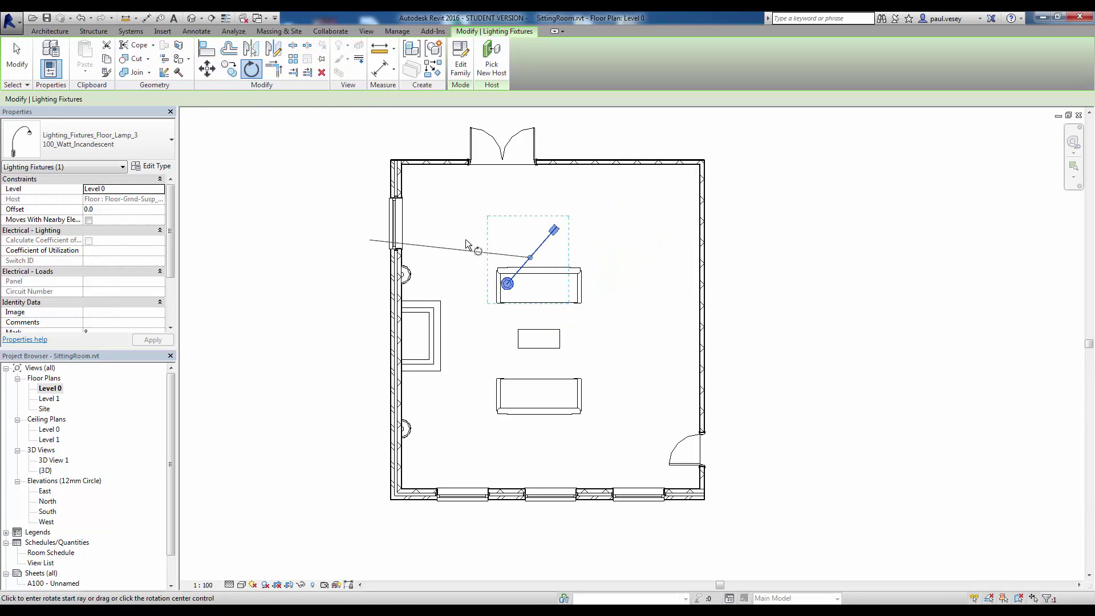
click(445, 212)
click(459, 292)
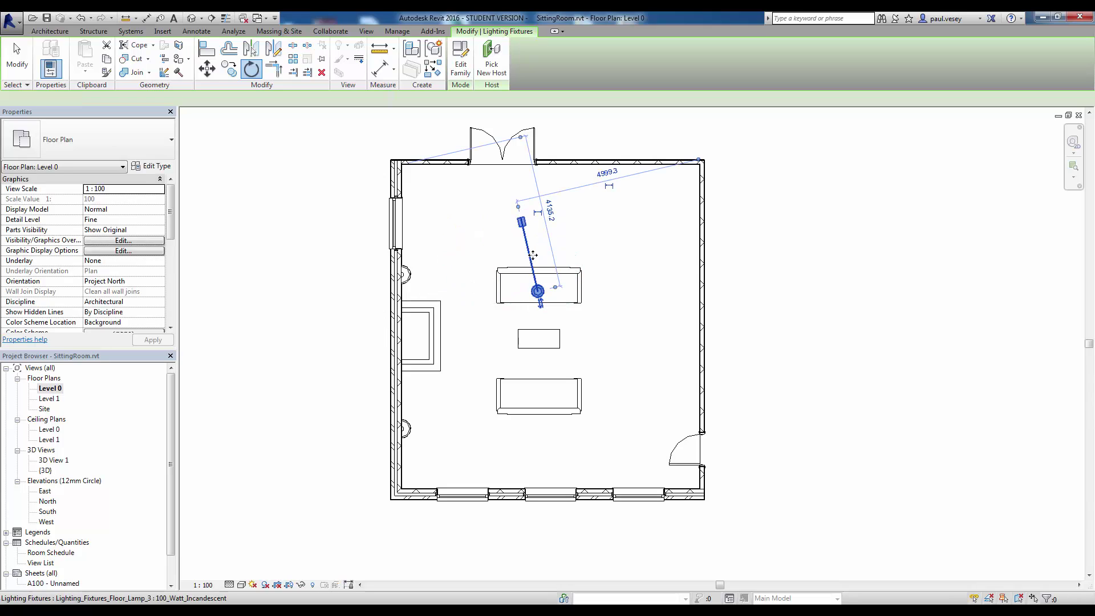
drag(529, 251, 501, 244)
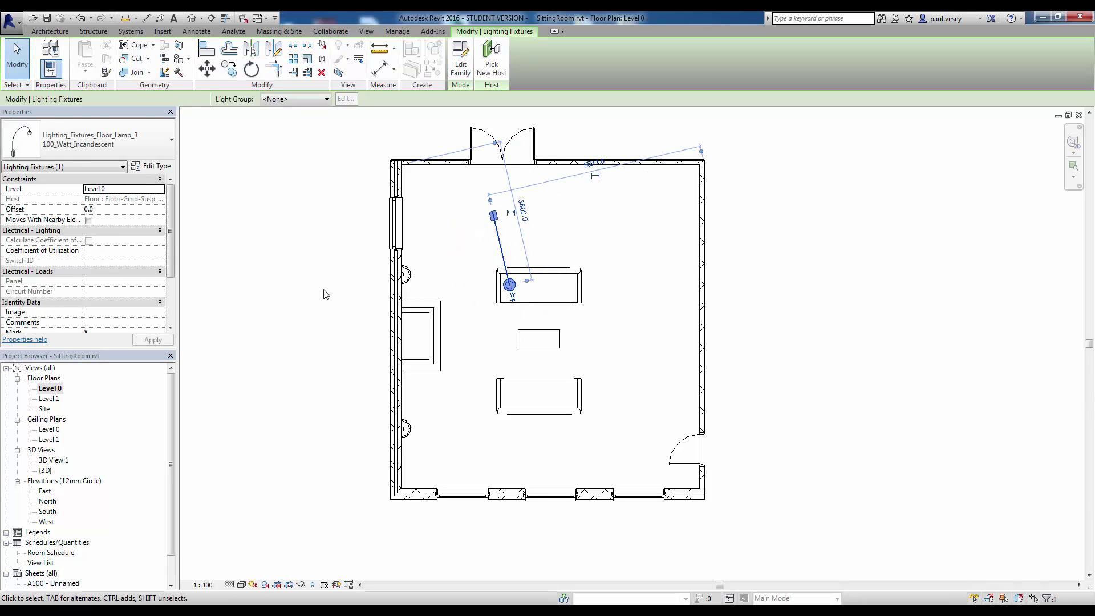
double_click(50, 390)
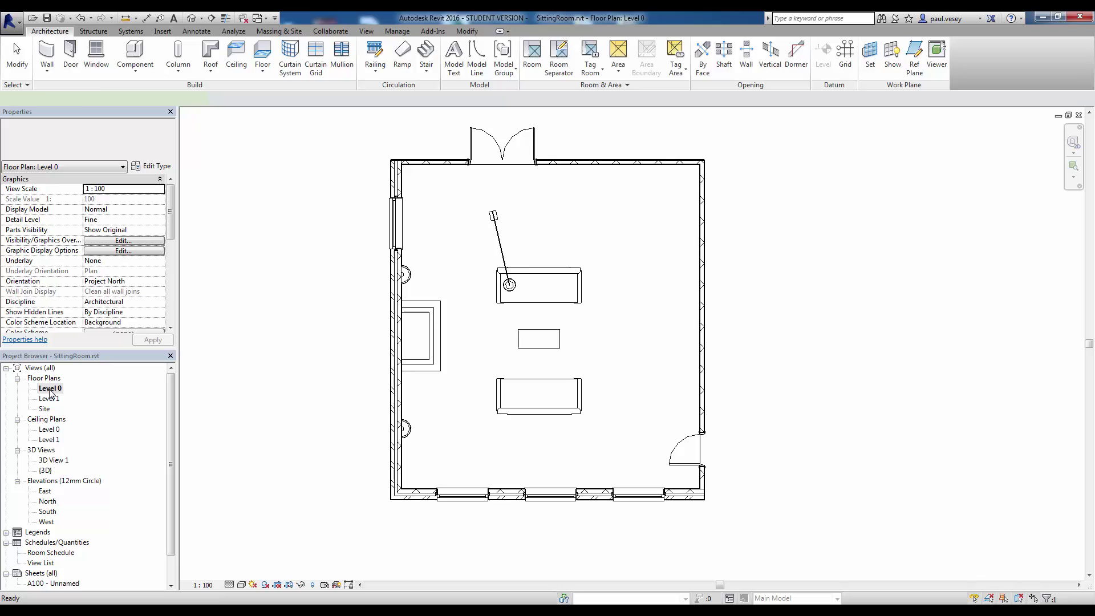
Step: Show the furnished sitting room in 3D View 1 with the floor lamp deselected
double_click(54, 460)
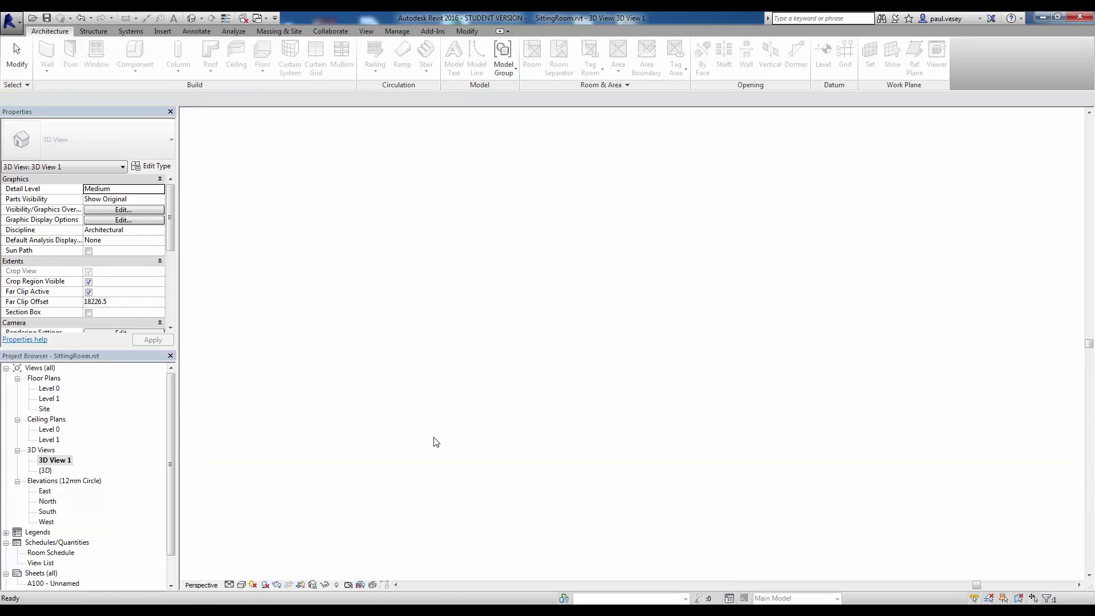
click(747, 490)
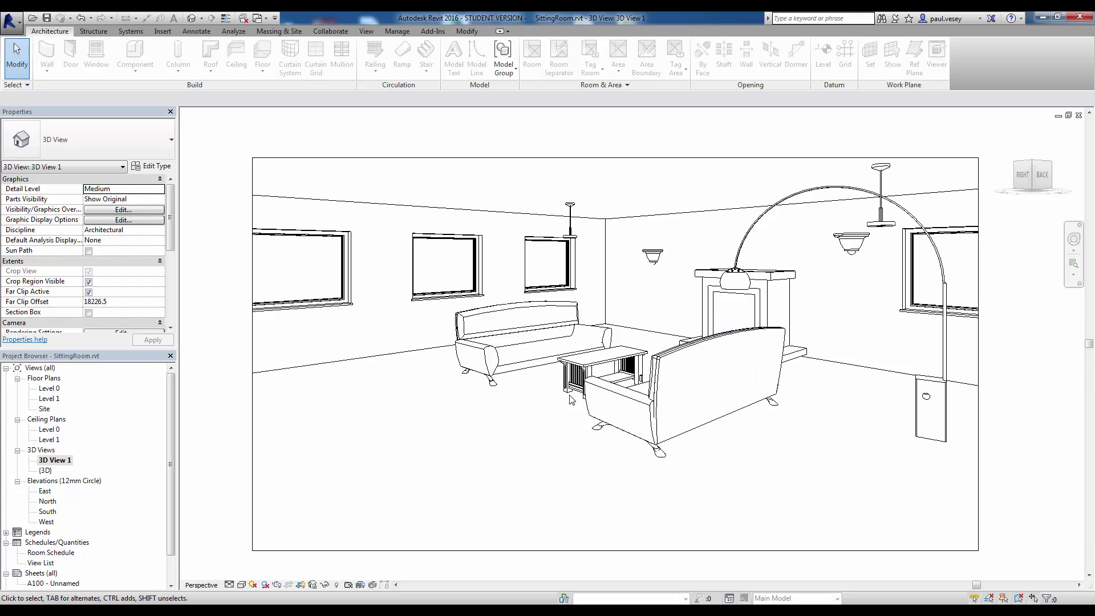
click(367, 31)
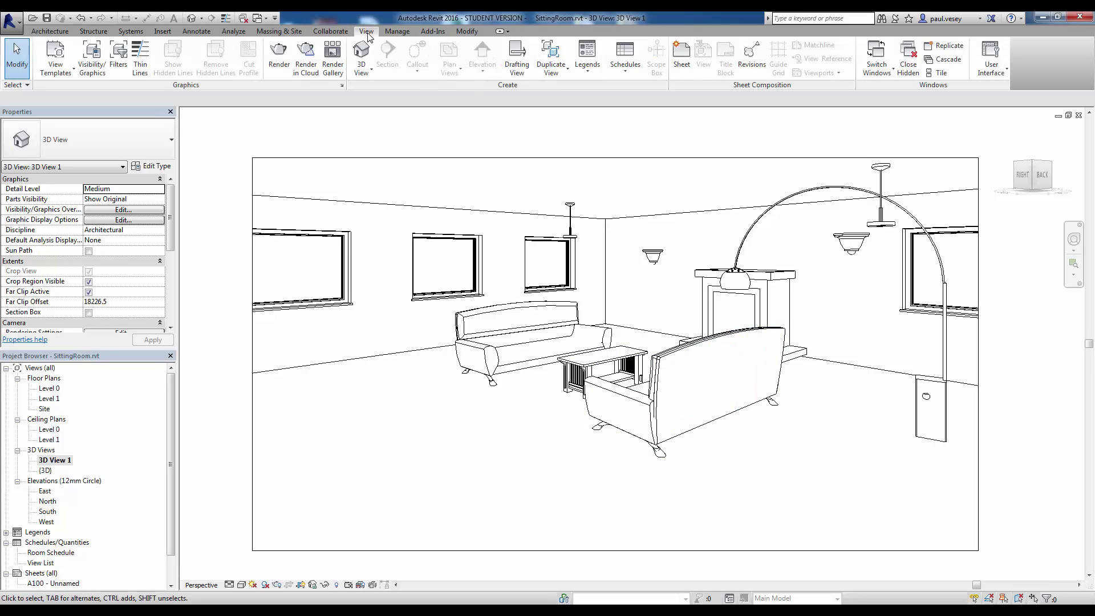
Step: Keep NVIDIA mental ray, choose Interior: Artificial only lighting, and accept the artificial lights unchanged
click(291, 71)
drag(111, 24, 251, 80)
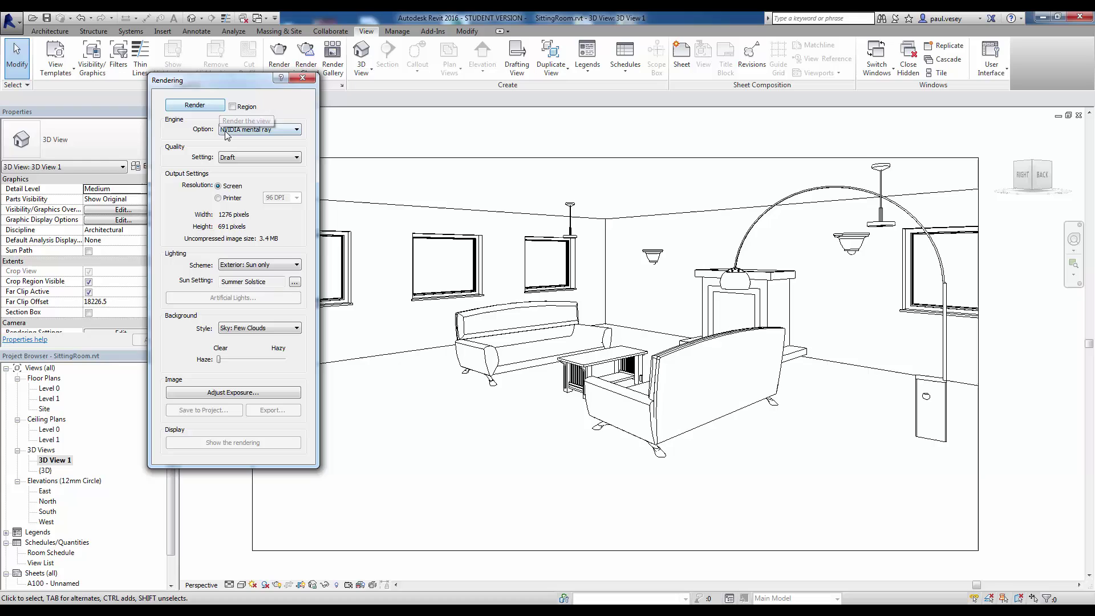
click(279, 131)
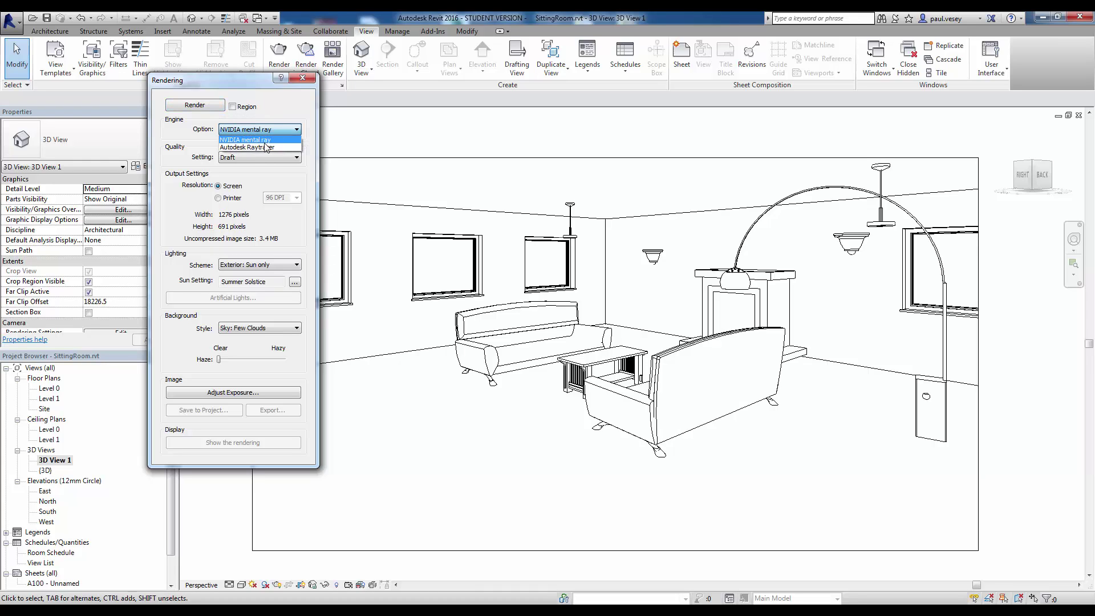
click(251, 130)
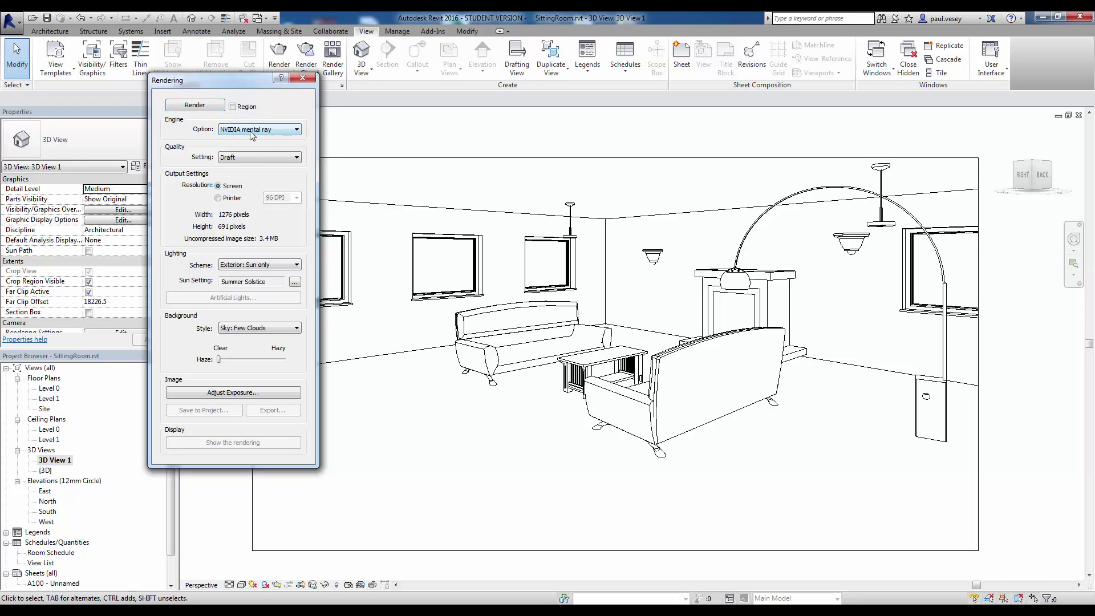
click(281, 265)
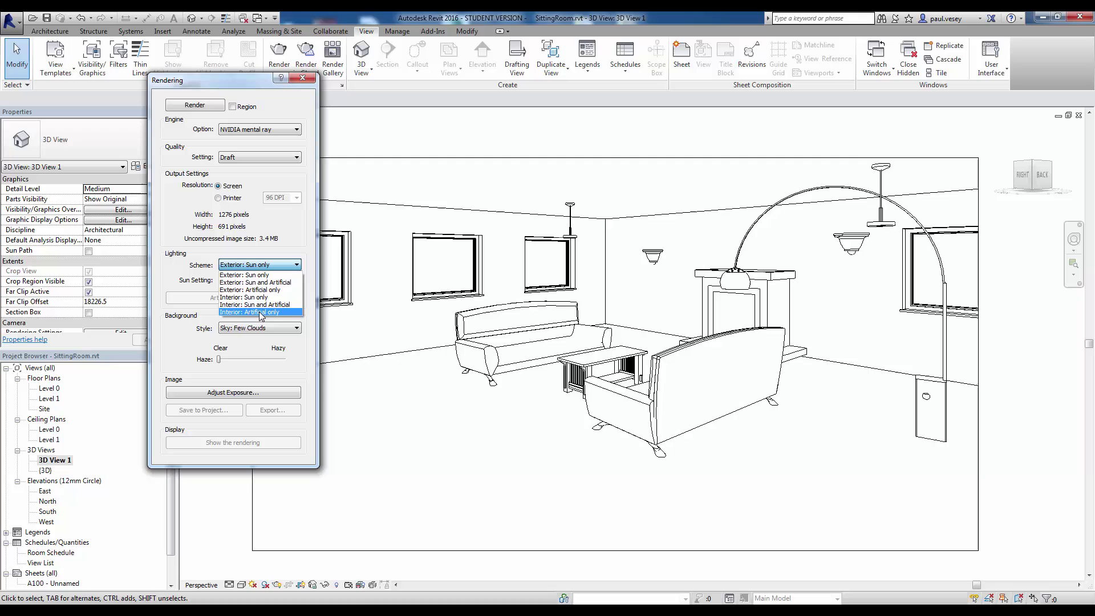
click(261, 313)
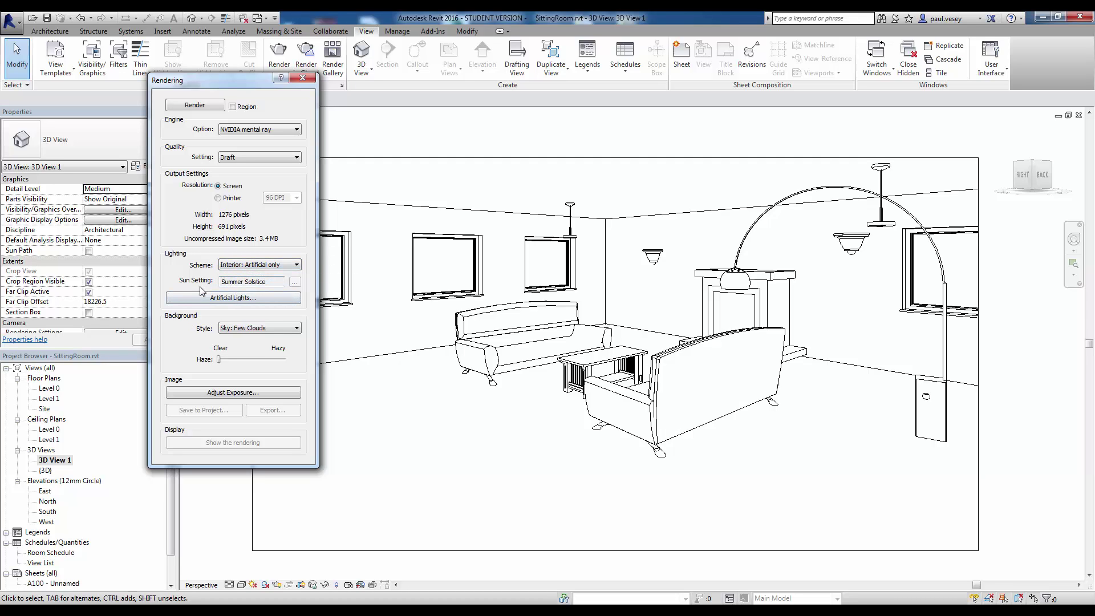
click(236, 302)
drag(222, 149, 508, 126)
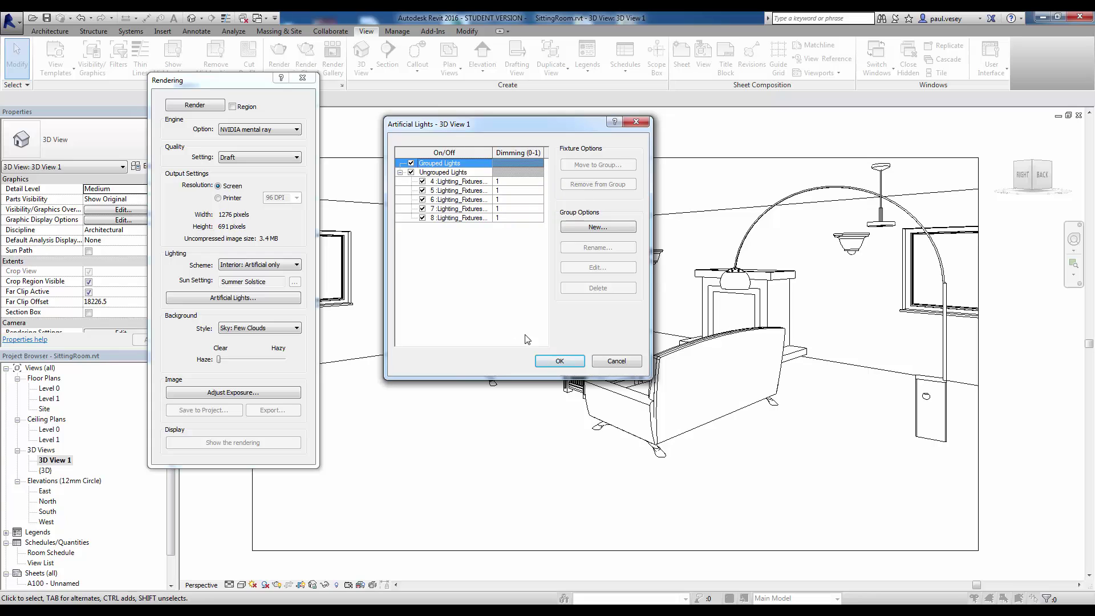
click(539, 364)
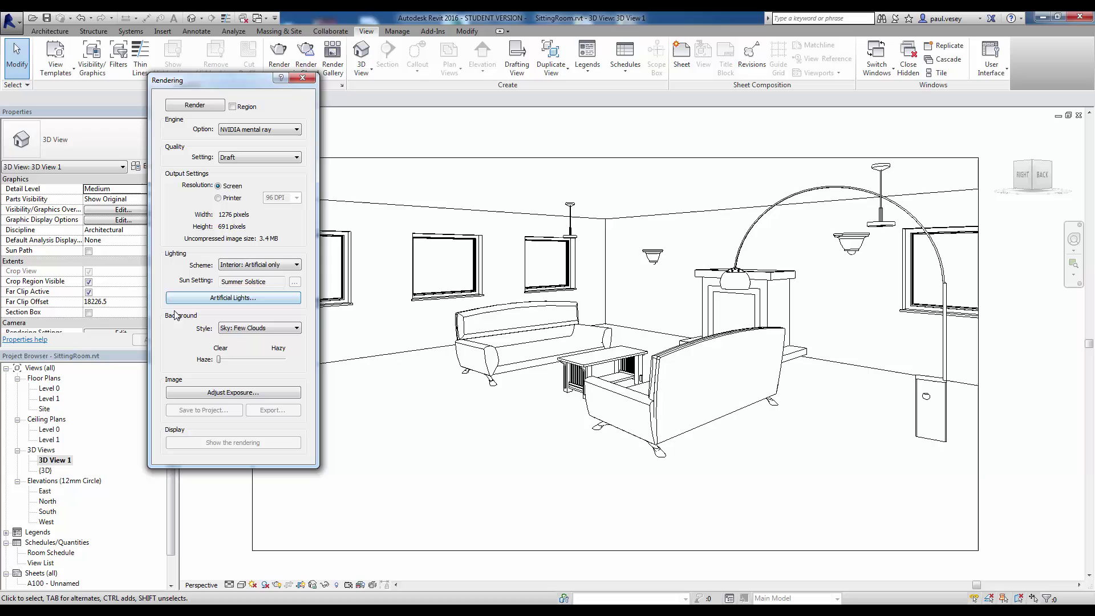
Step: Run the draft NVIDIA mental ray render and keep the progress window off the image
click(197, 105)
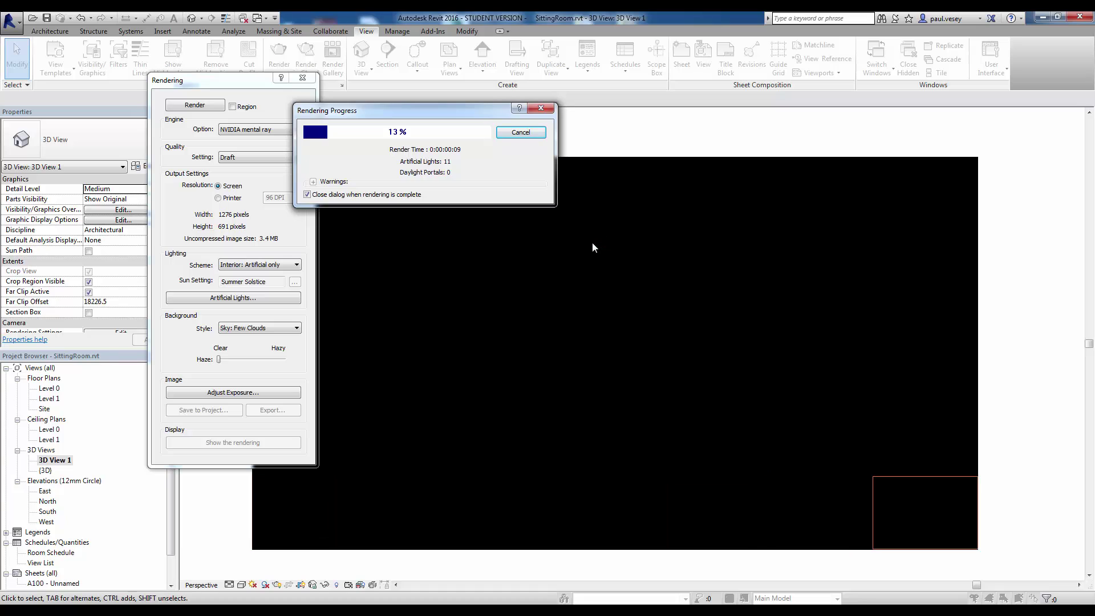
drag(456, 113, 582, 68)
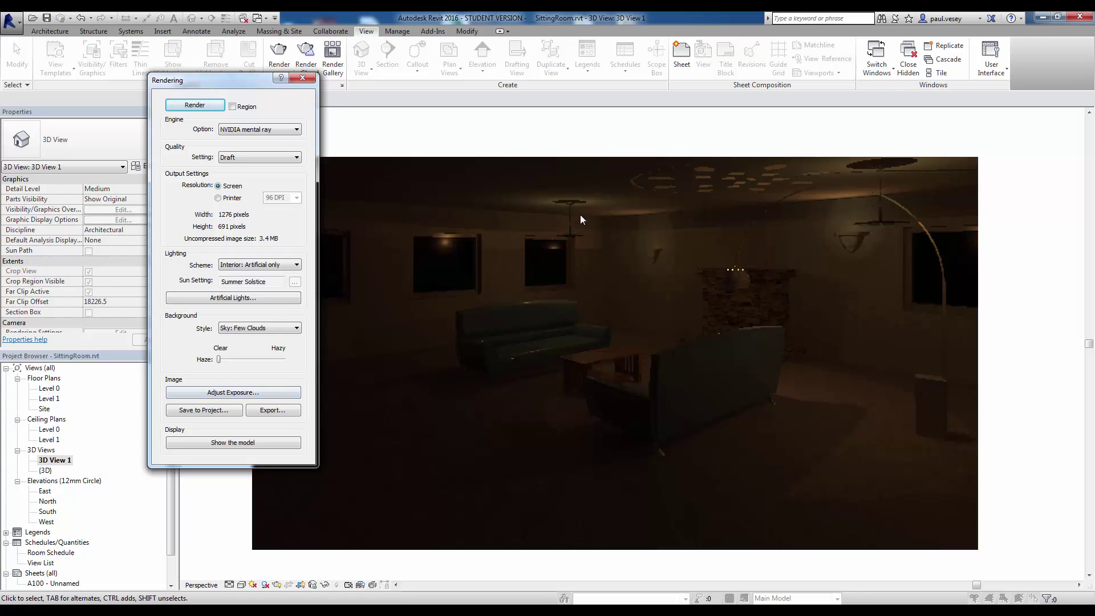
Step: Lower the render's exposure value step by step down to 4.93
click(232, 393)
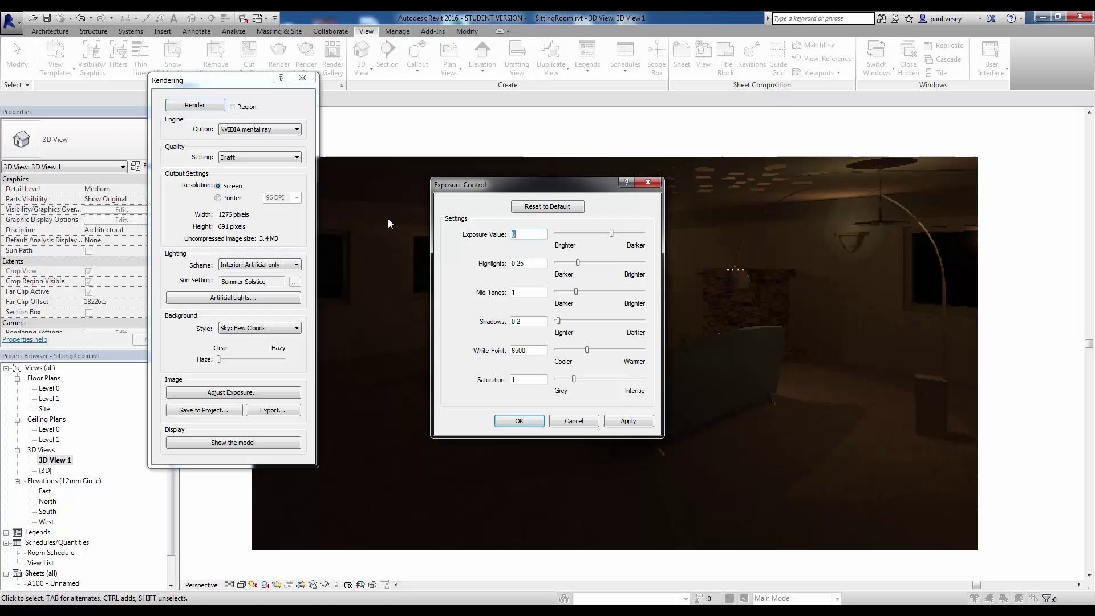
drag(497, 188, 238, 104)
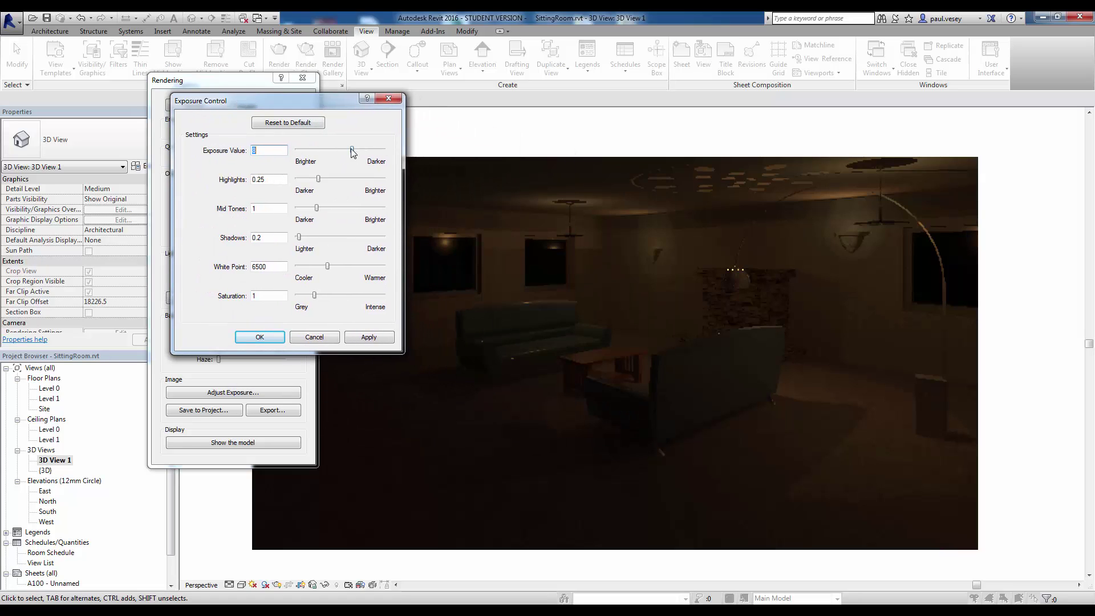
drag(352, 150, 348, 149)
click(372, 337)
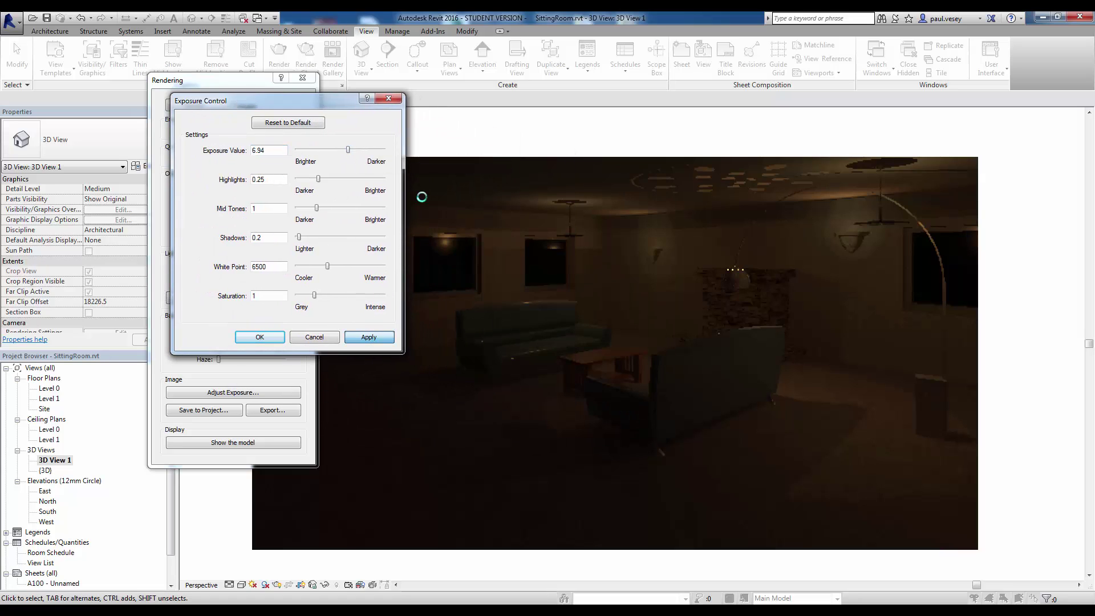
drag(348, 149, 344, 151)
click(377, 337)
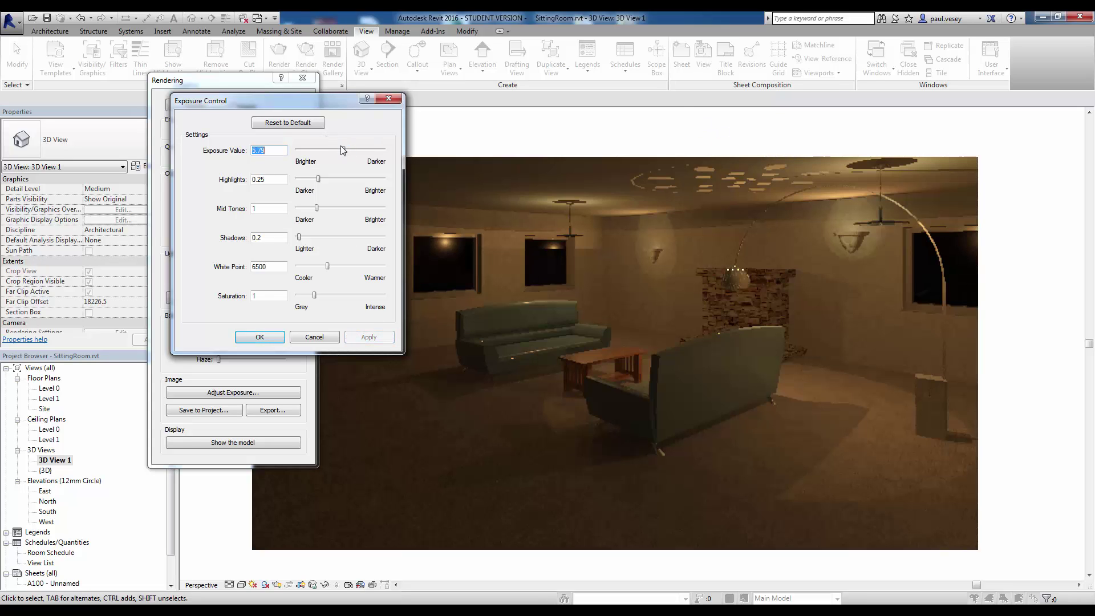
drag(343, 150, 340, 151)
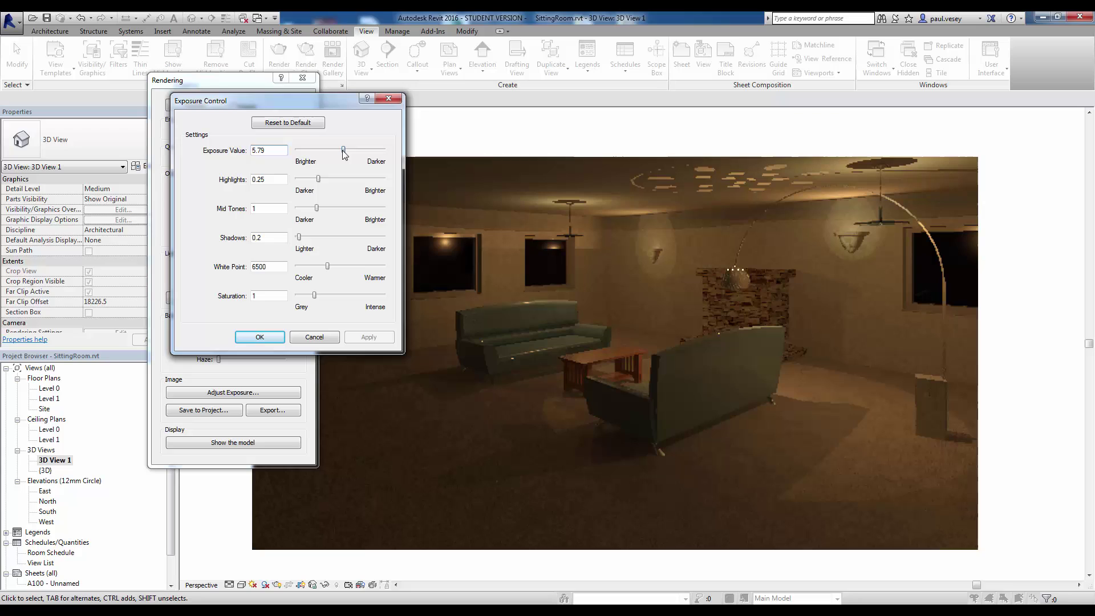
click(371, 338)
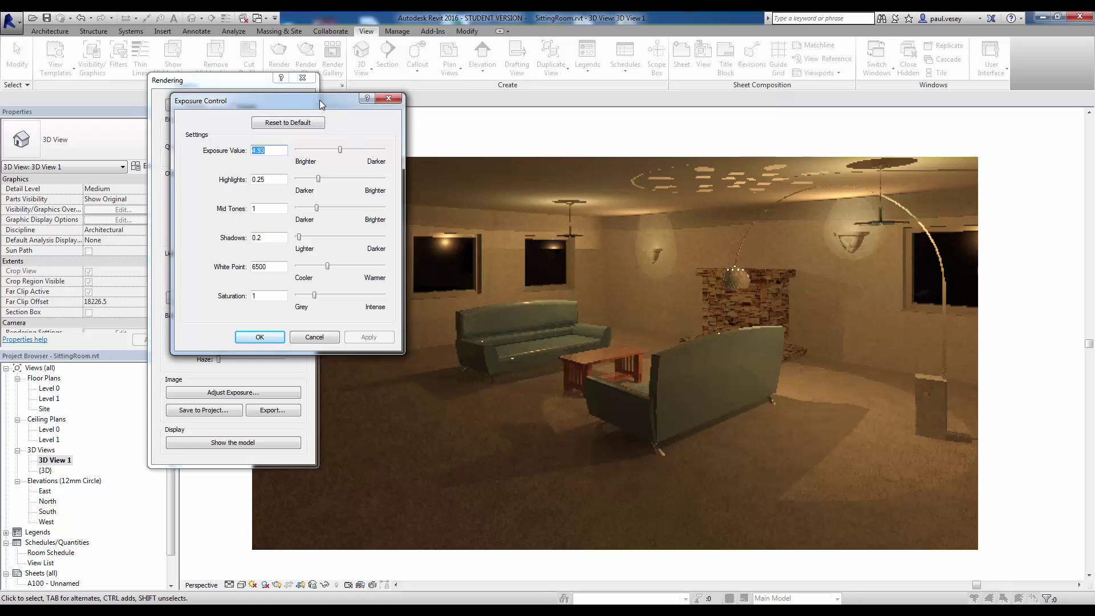
drag(319, 100, 552, 68)
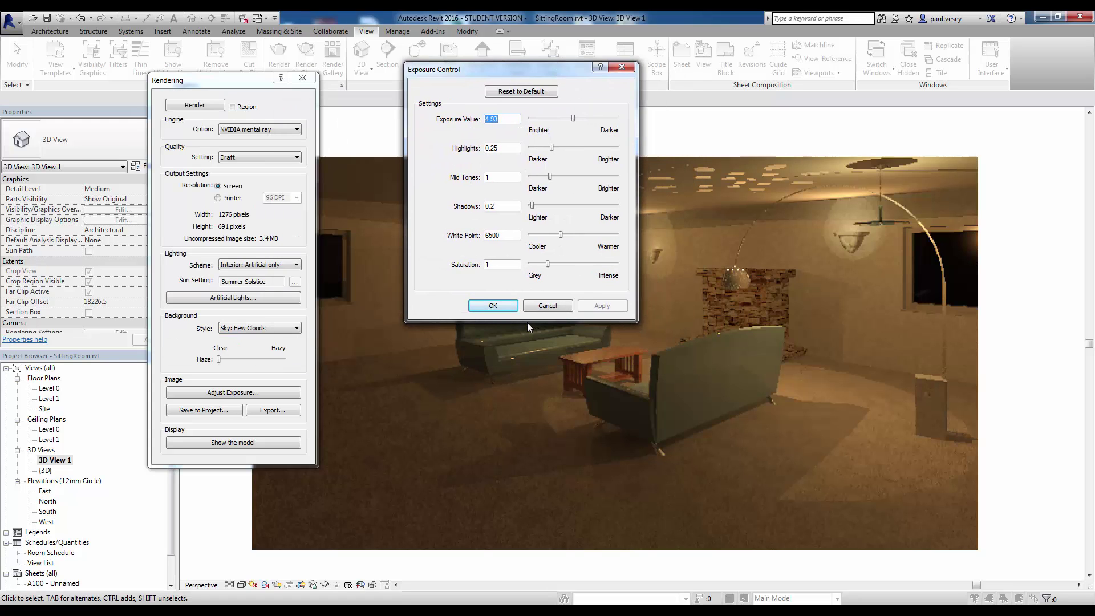
drag(569, 70, 310, 88)
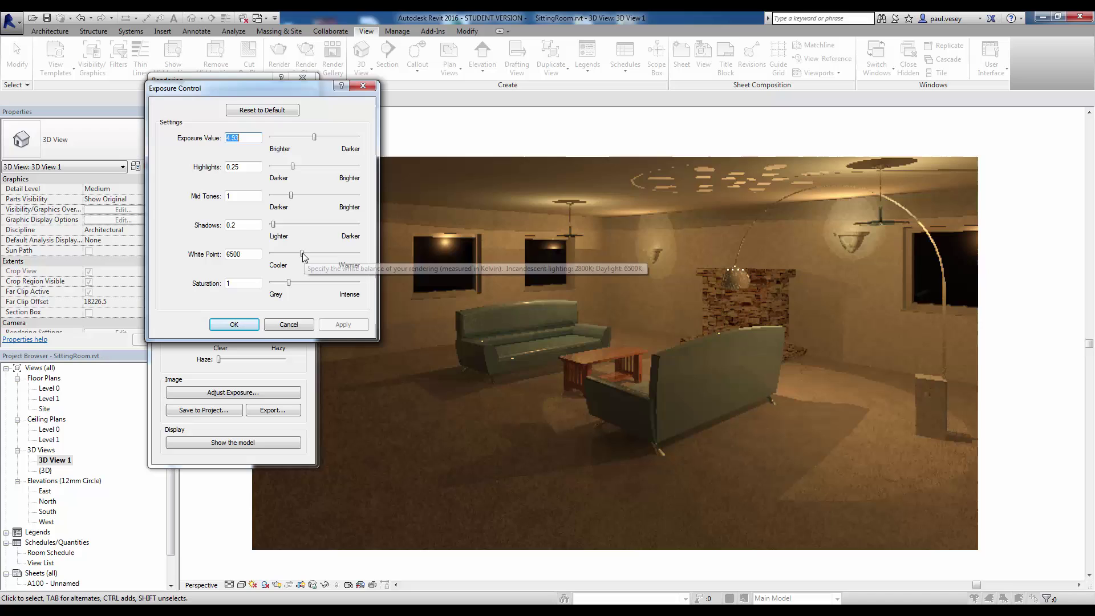
Step: Warm the white point to 4717.2, set saturation to 1.31, and accept the exposure settings
drag(302, 253, 293, 257)
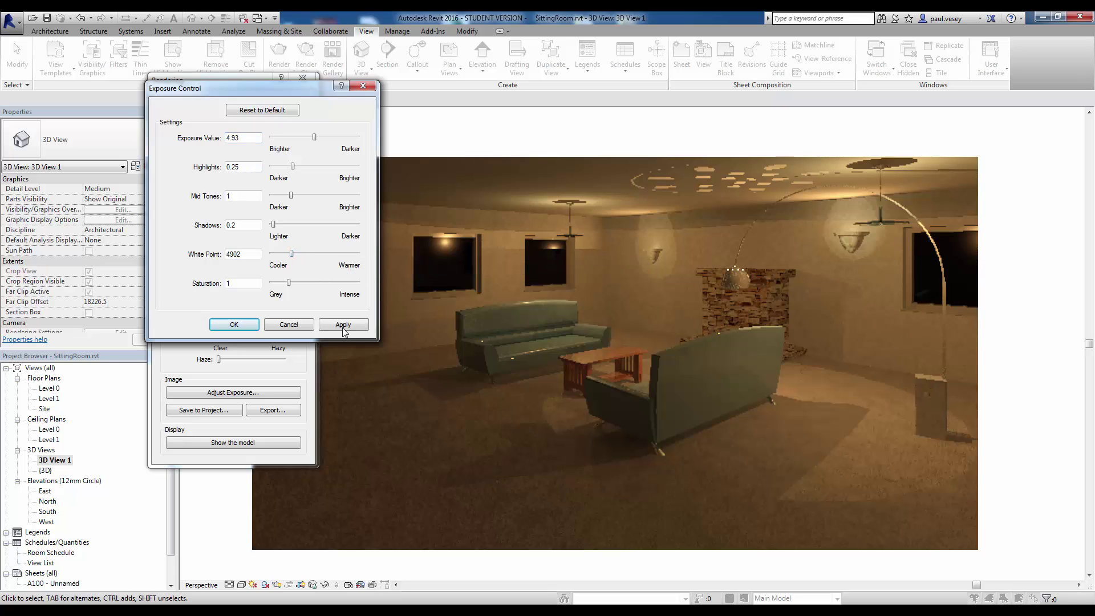
click(343, 325)
drag(292, 253, 291, 253)
click(367, 330)
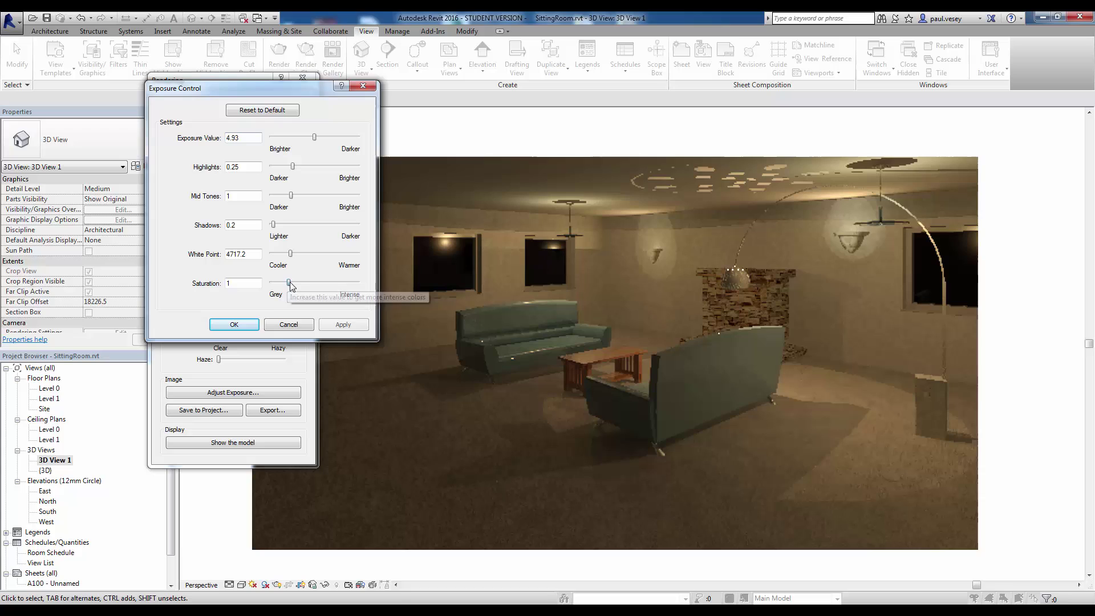
drag(289, 284, 295, 287)
click(349, 325)
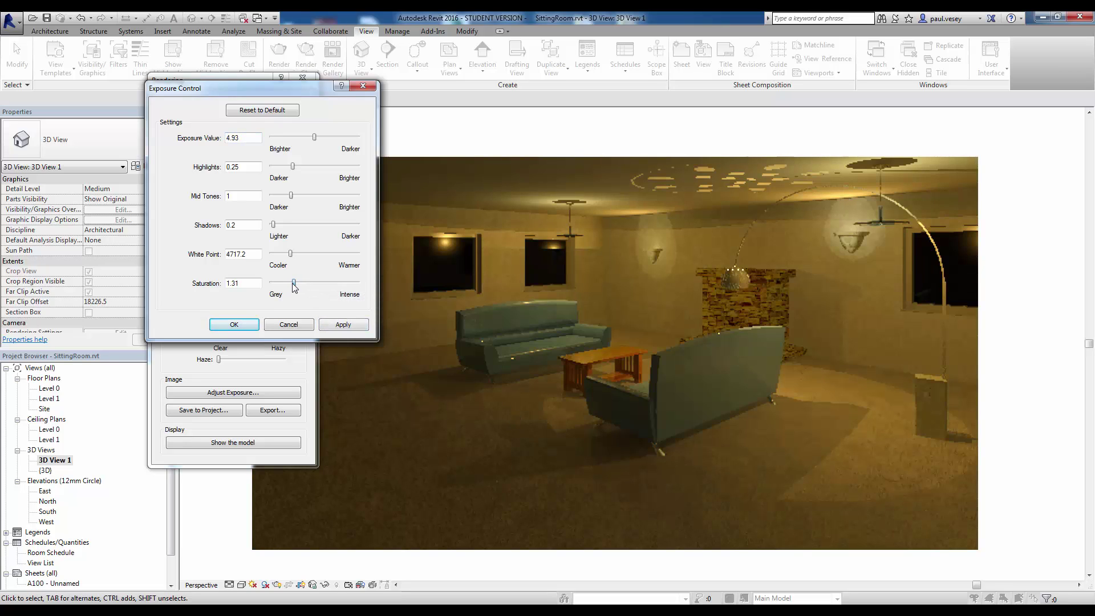
click(333, 324)
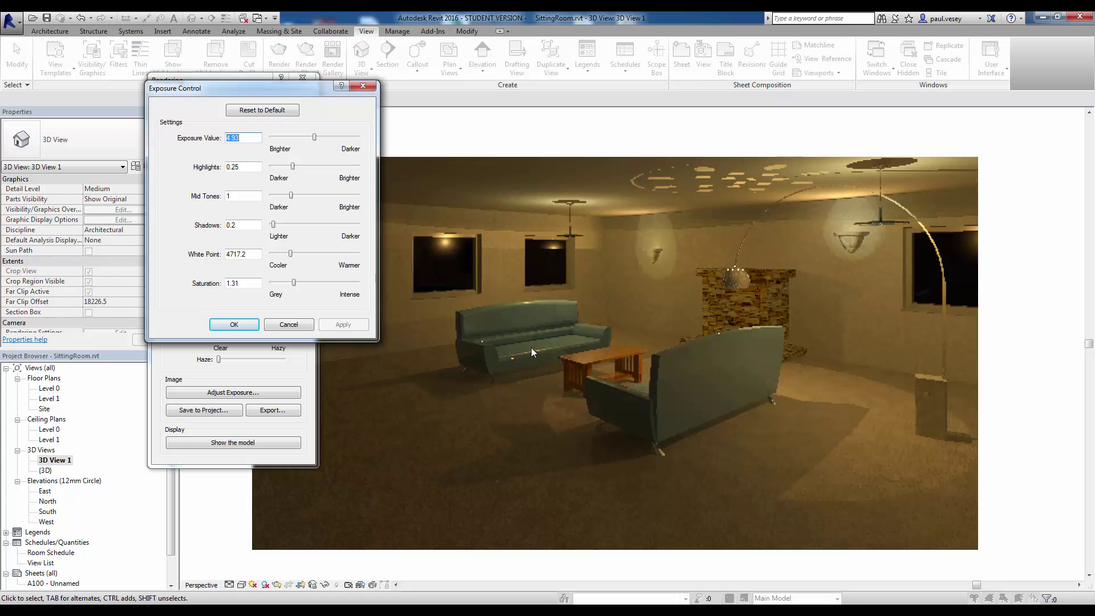
click(234, 326)
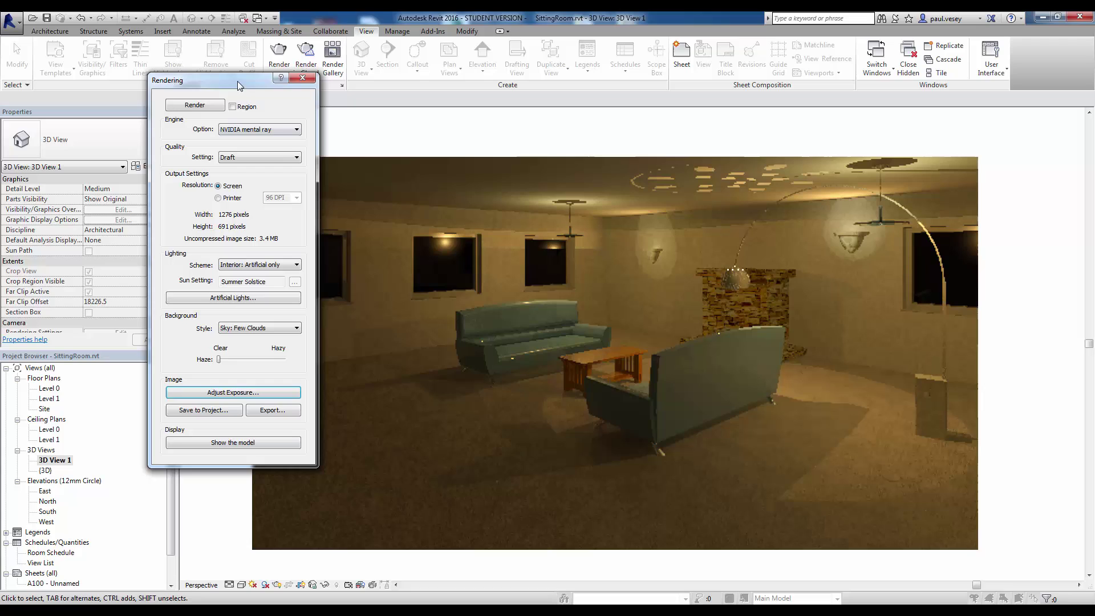
Step: Save the render as 3D View 1_1, find it under Renderings, and close the Rendering dialog
drag(237, 80, 305, 72)
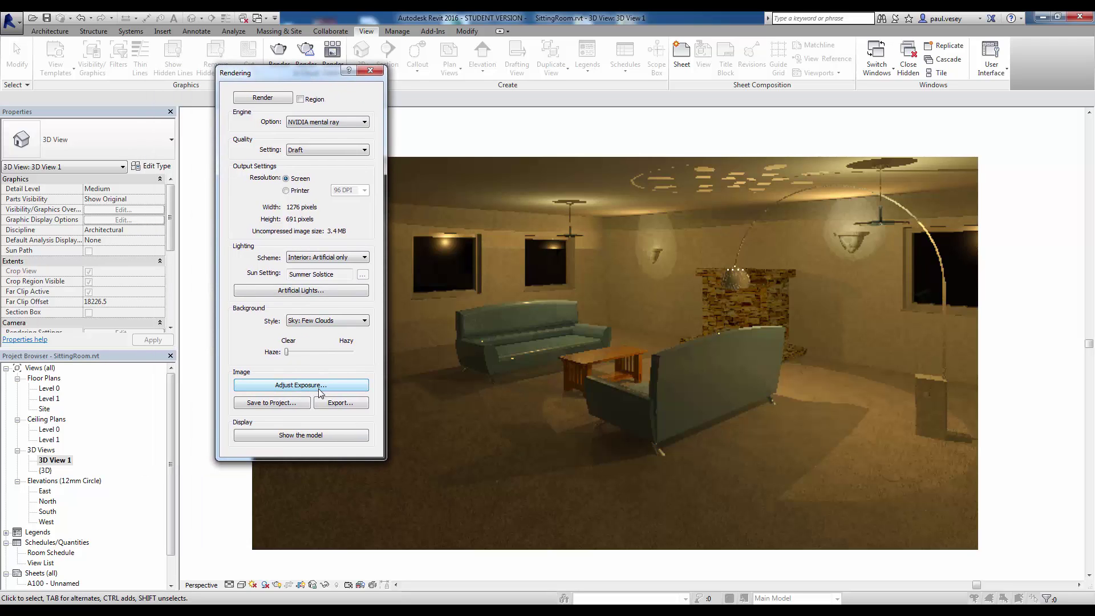
click(271, 402)
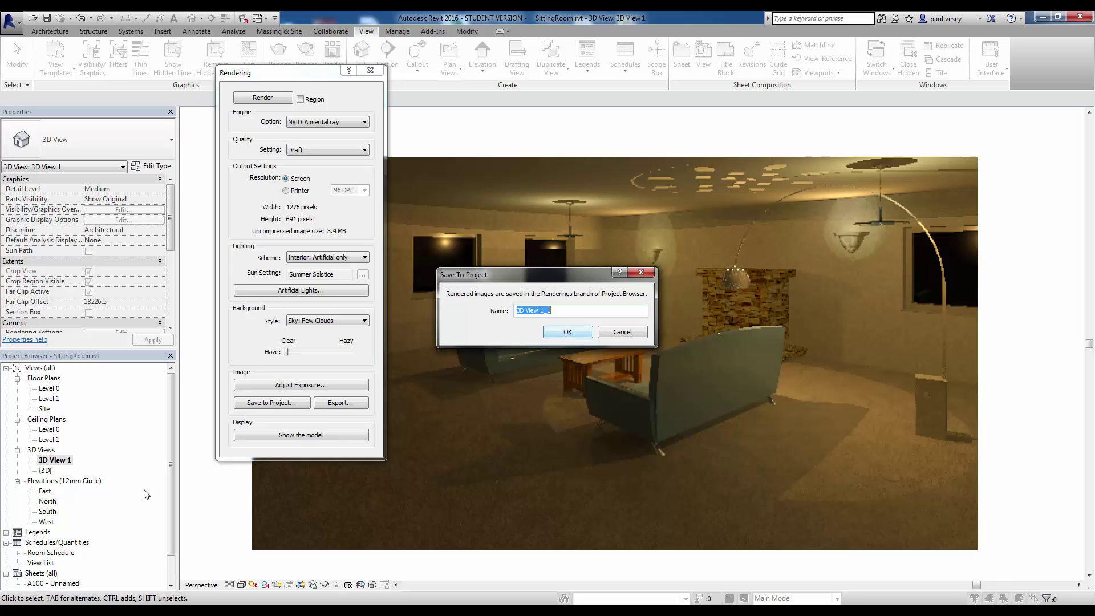
click(576, 332)
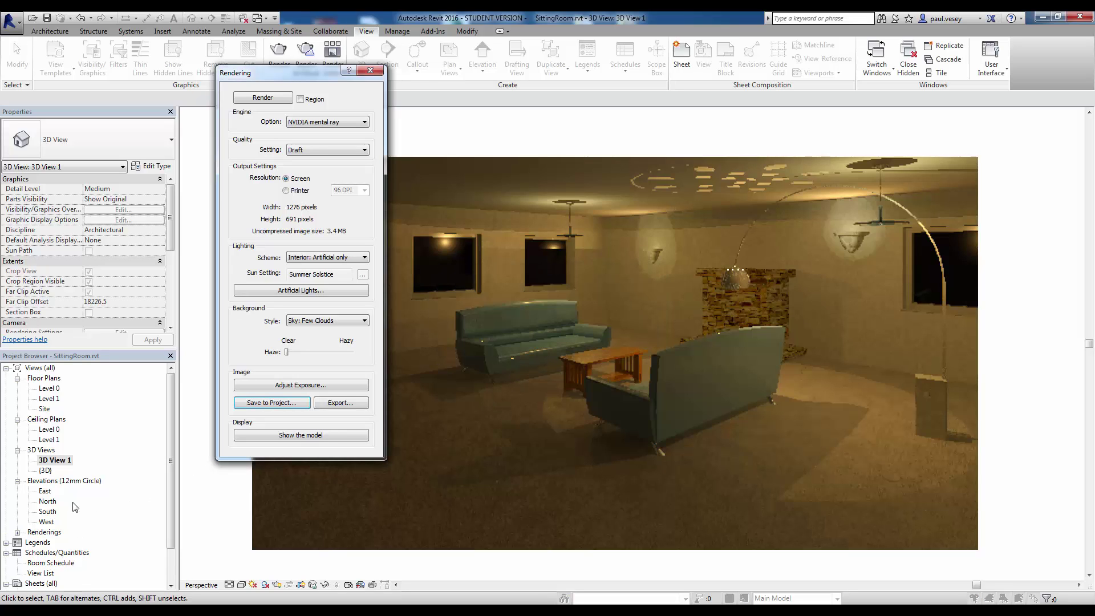
click(18, 532)
click(55, 542)
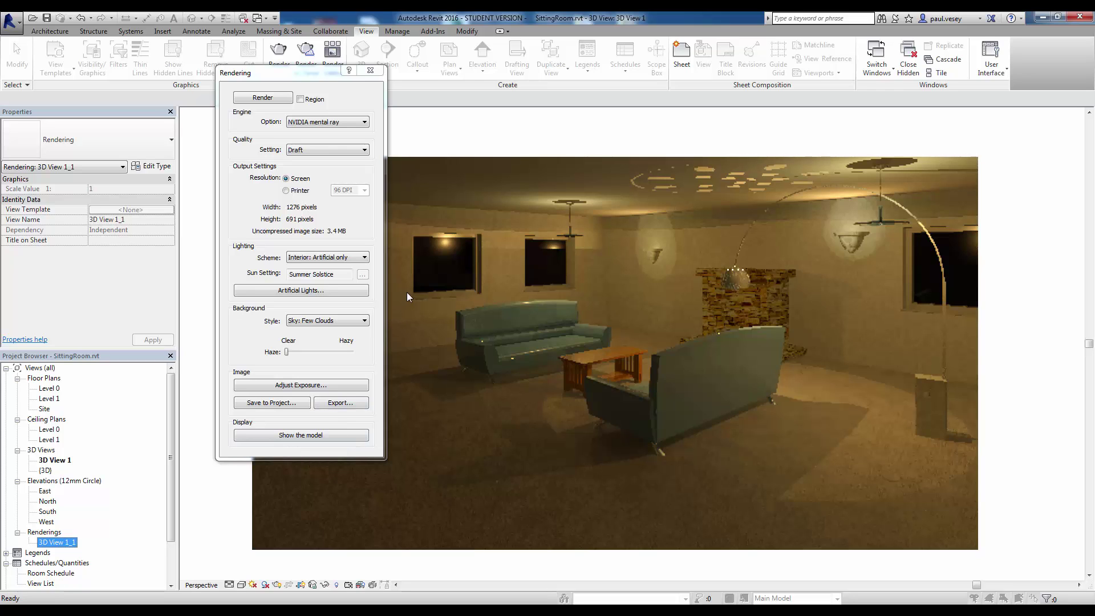
drag(331, 77, 374, 152)
click(424, 133)
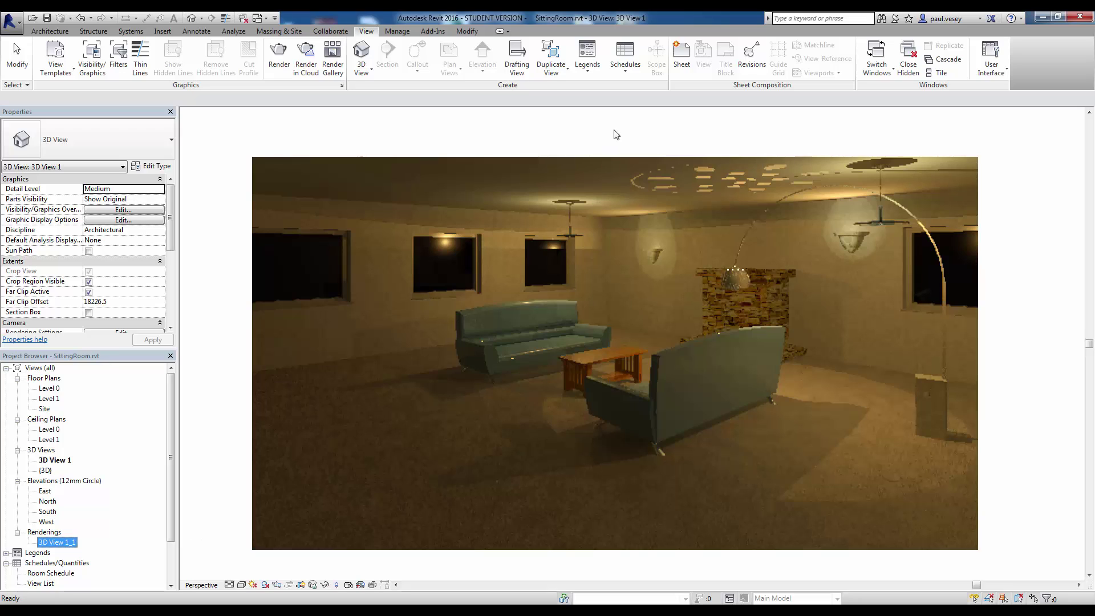
Step: Start a new Schedule/Quantities schedule for the Lighting Fixtures category
click(621, 74)
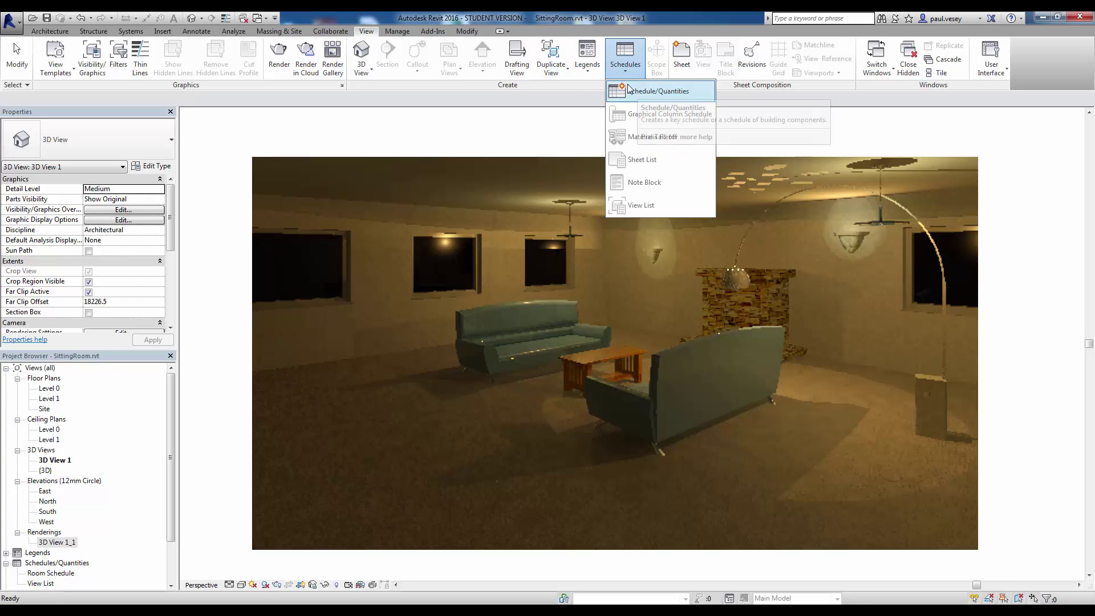
click(661, 92)
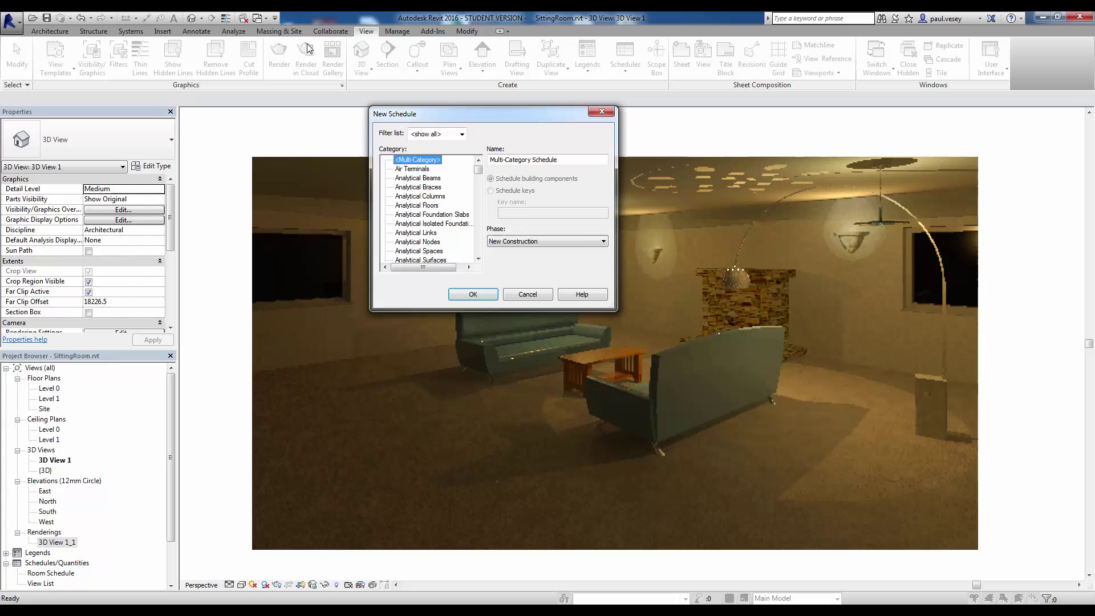
click(479, 259)
click(479, 259)
click(479, 259)
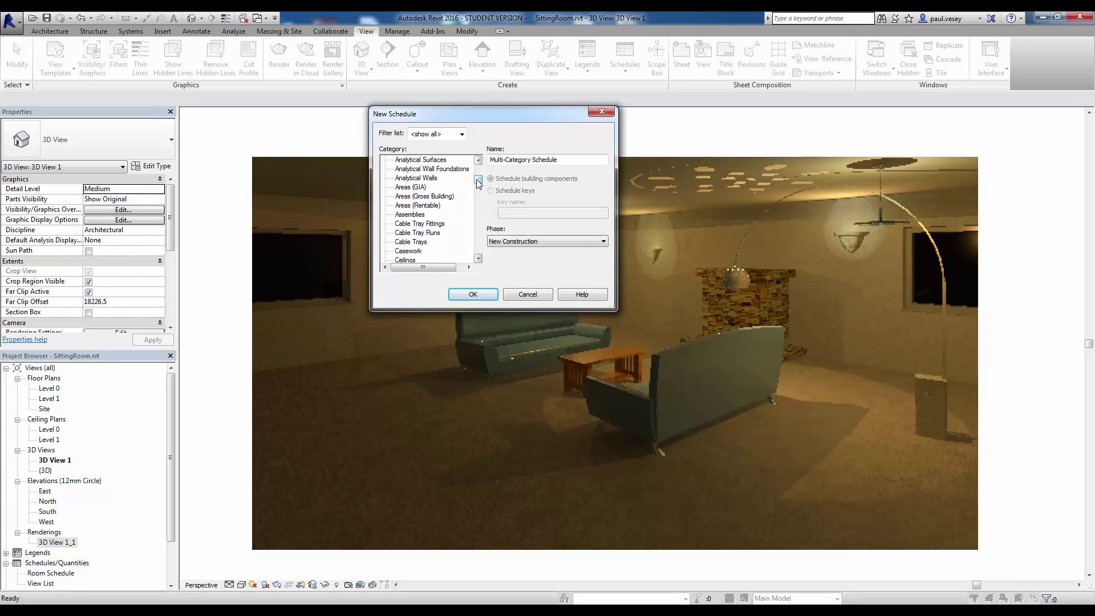
drag(478, 182, 479, 214)
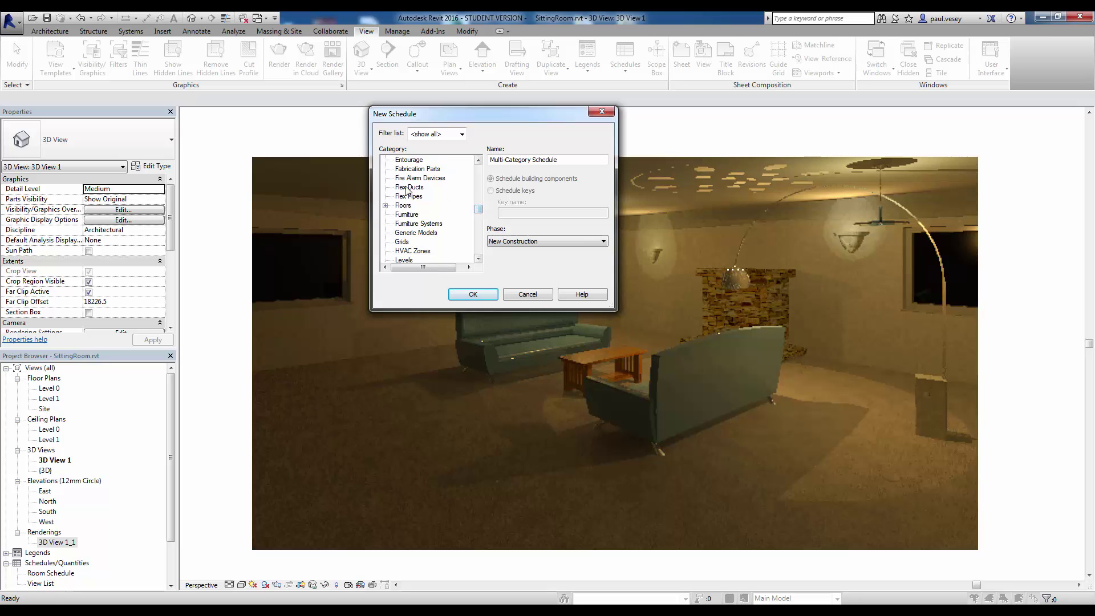
click(479, 259)
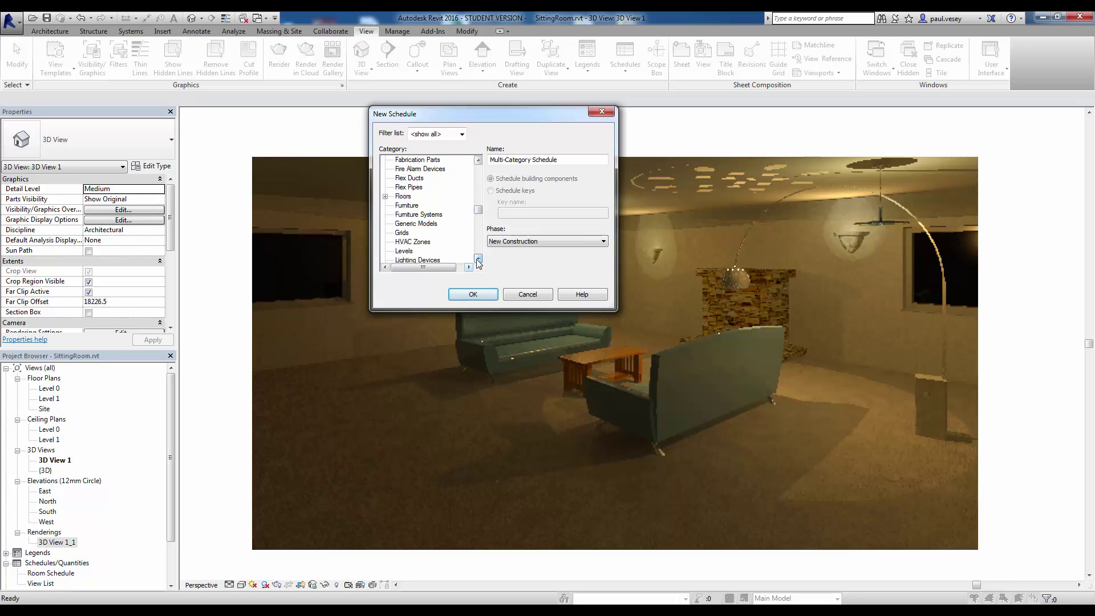
click(478, 259)
click(478, 259)
click(479, 259)
click(478, 259)
double_click(415, 234)
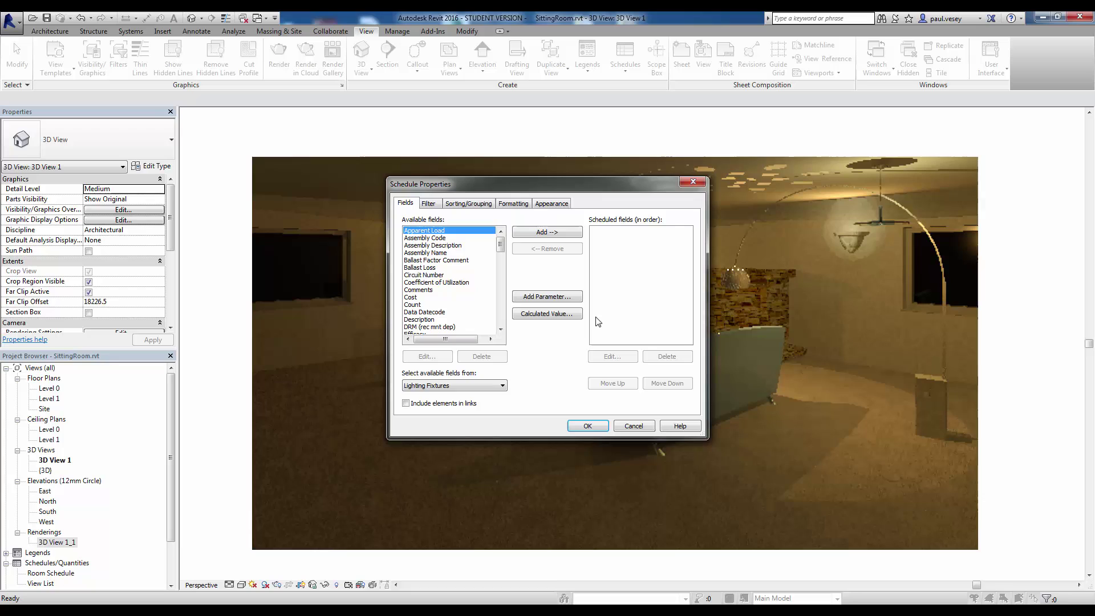
Step: Add Family and Type and Illuminance as schedule fields
click(499, 330)
click(499, 329)
click(499, 330)
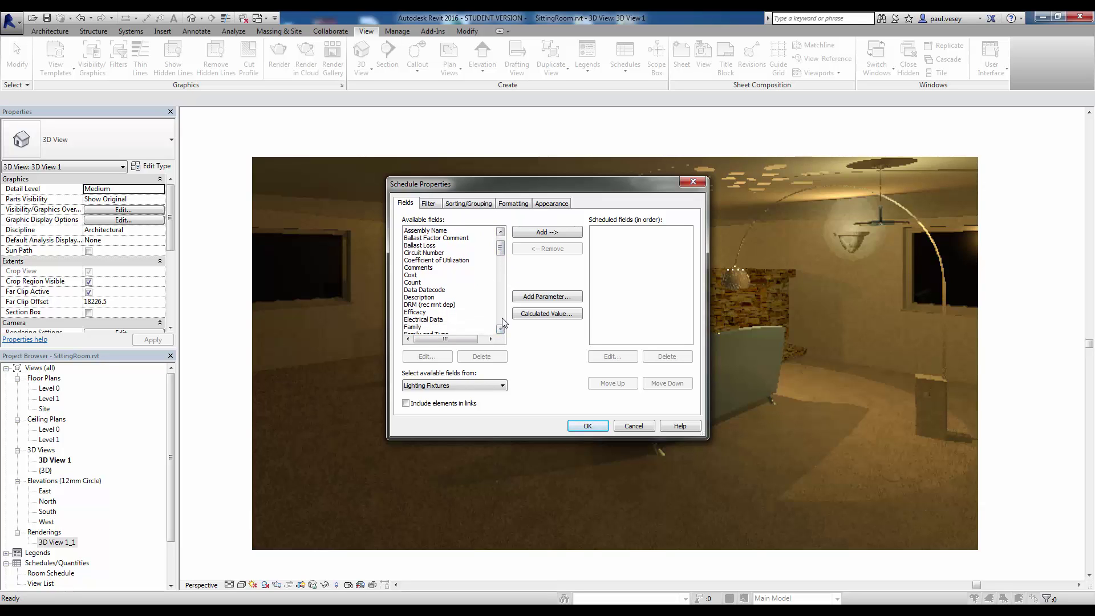
scroll(501, 317, down, 4)
double_click(456, 241)
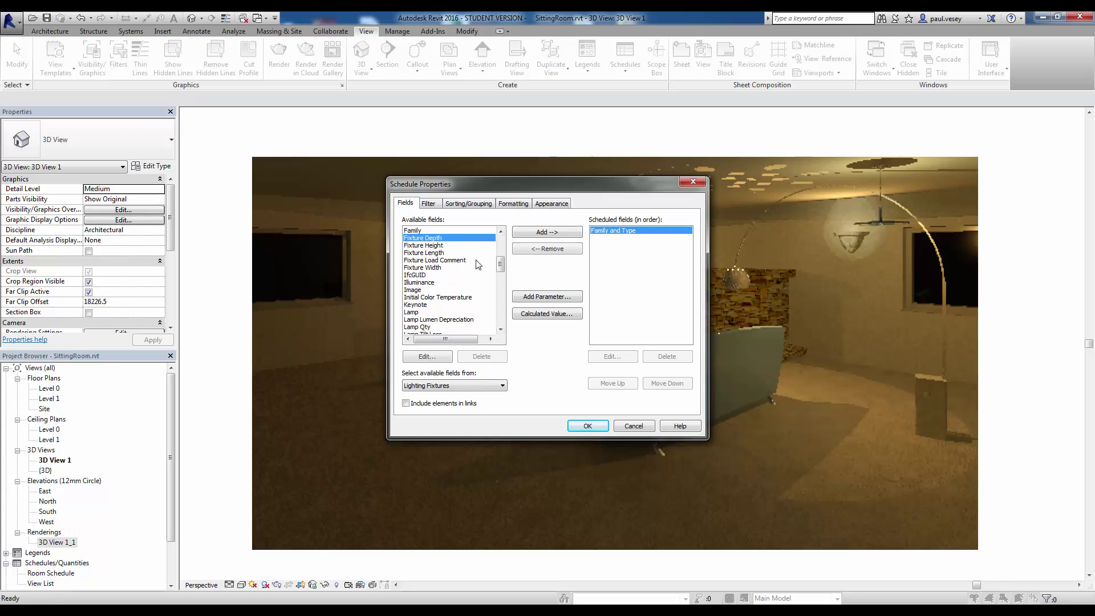
double_click(450, 283)
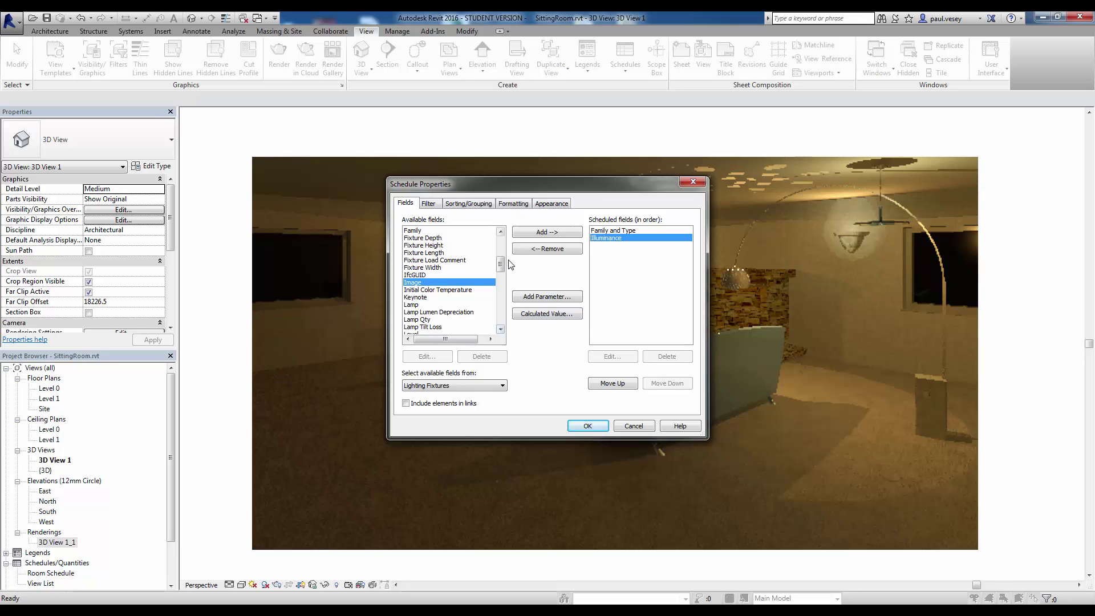
Step: Add Electrical Data, Efficacy and Count fields and finish defining the schedule
click(500, 231)
click(500, 231)
click(500, 231)
click(500, 231)
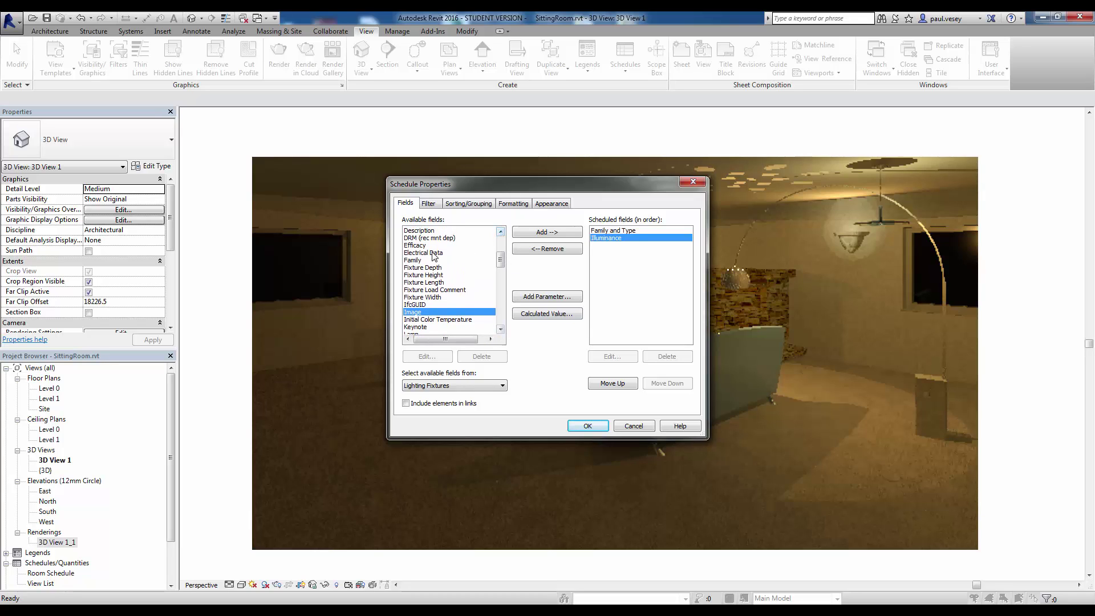
double_click(431, 253)
scroll(432, 257, up, 1)
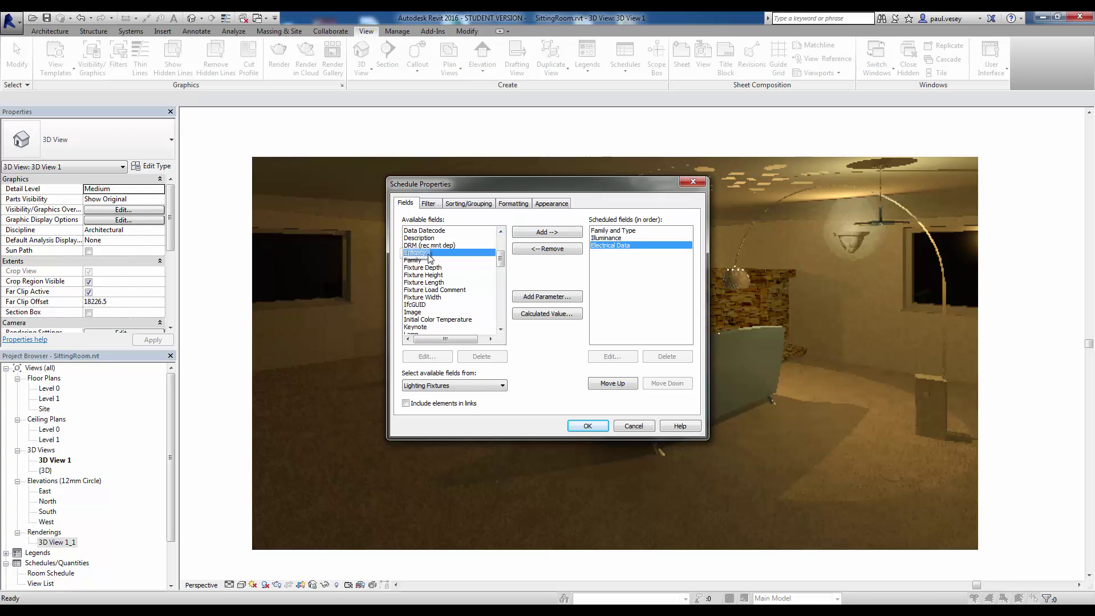
double_click(422, 253)
click(500, 231)
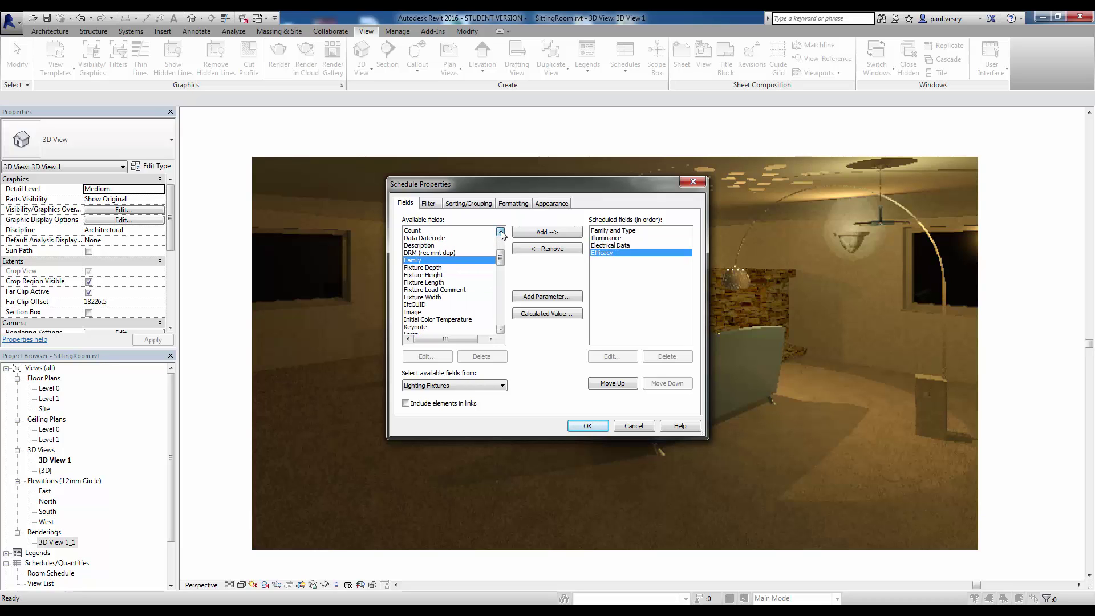
click(500, 231)
click(500, 231)
click(500, 231)
click(500, 231)
click(500, 231)
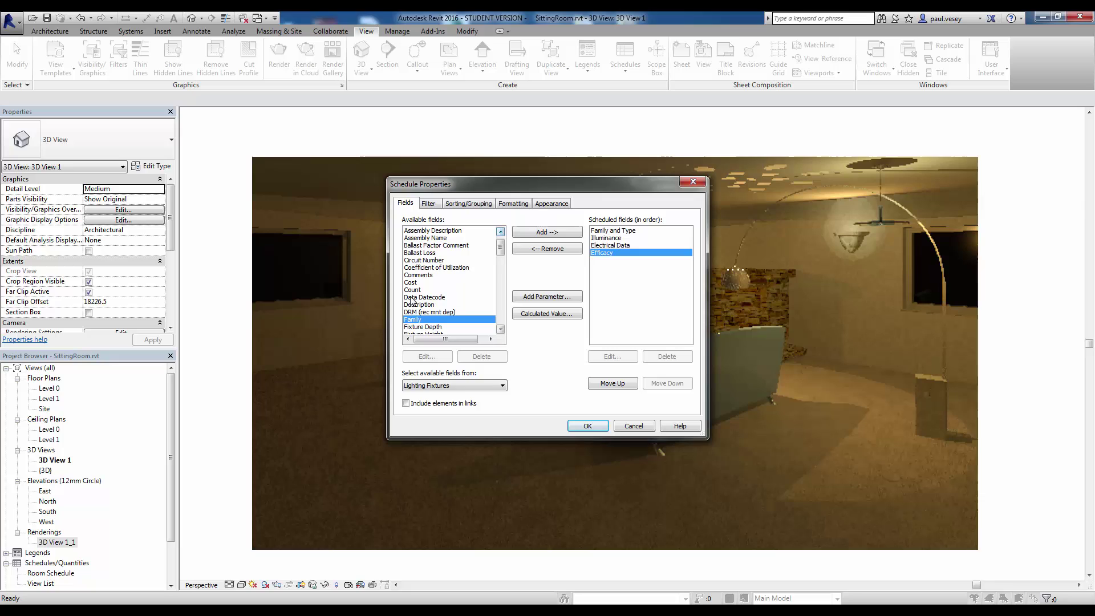
double_click(422, 290)
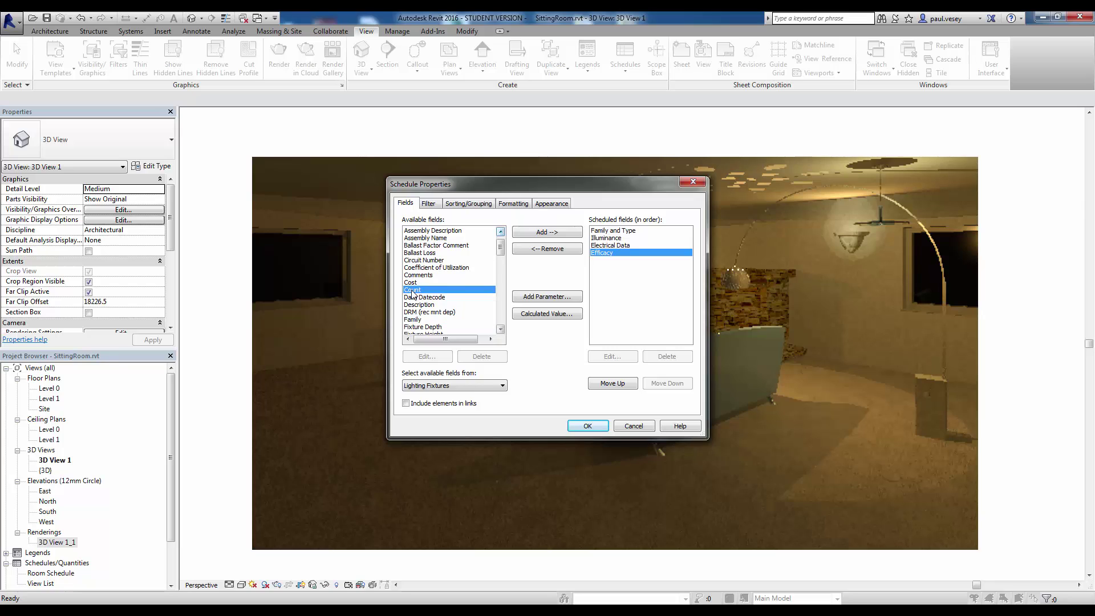
click(602, 426)
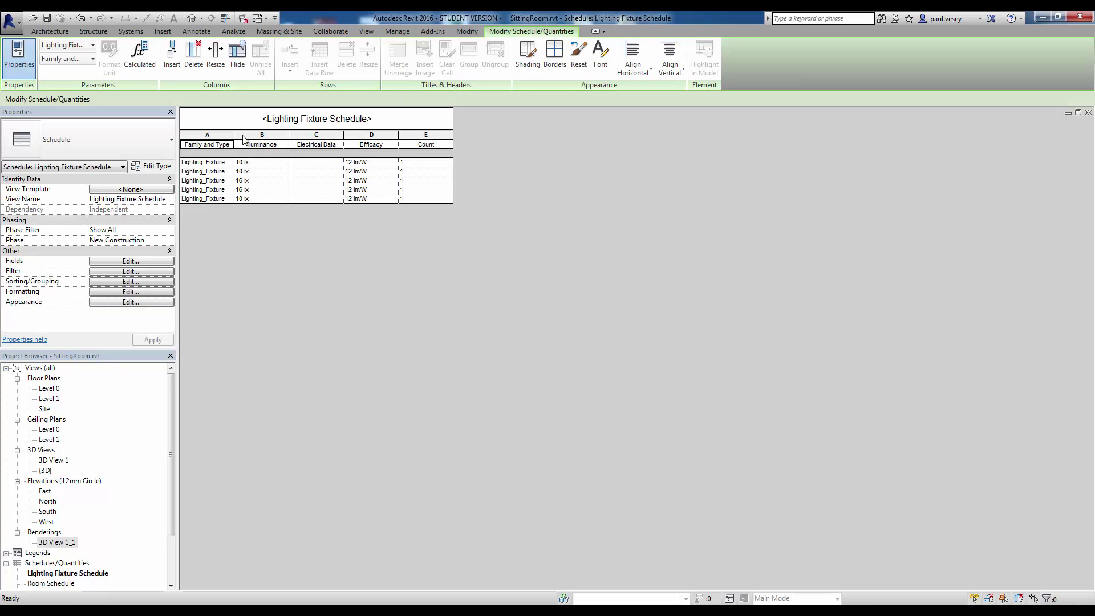
Step: Widen the Family and Type column to show full names and open the Sorting/Grouping settings
drag(236, 135, 566, 135)
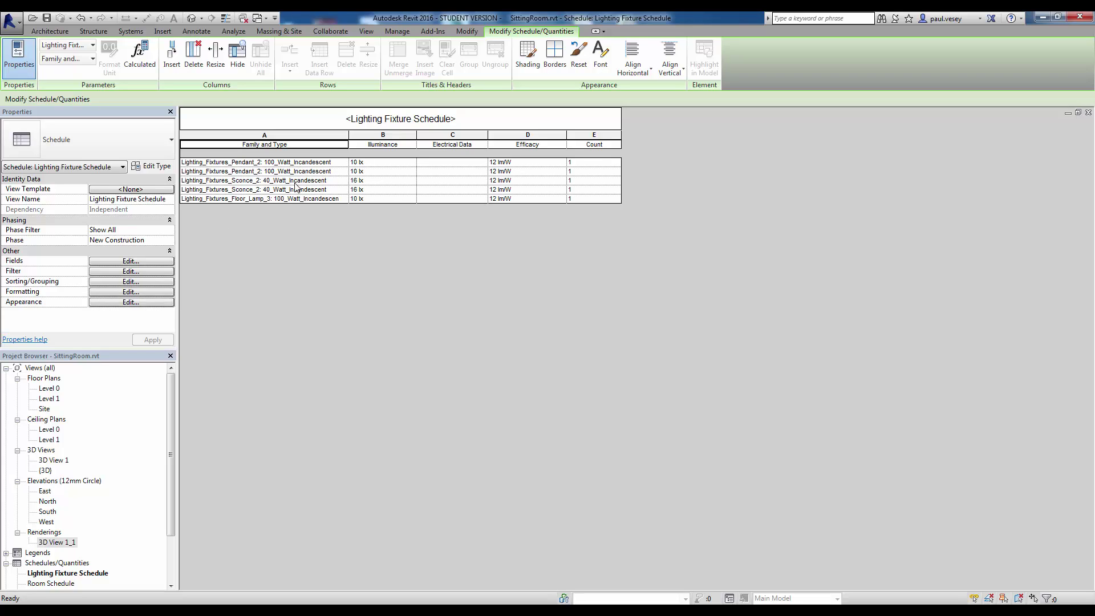
click(106, 282)
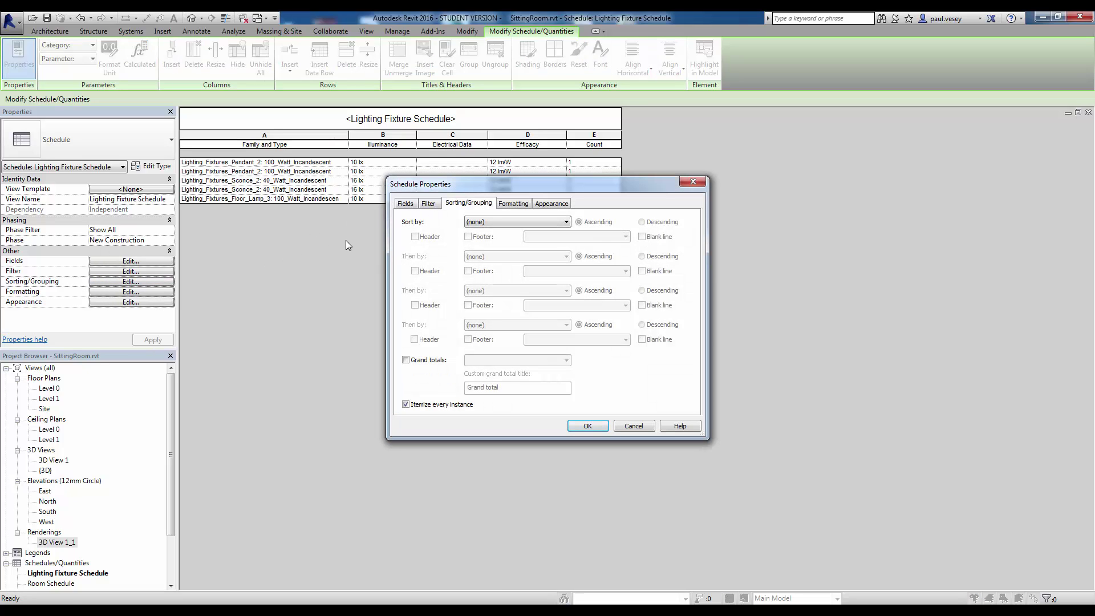
Step: Sort the schedule by Family and Type with Itemize every instance turned off
click(406, 204)
click(457, 204)
click(513, 204)
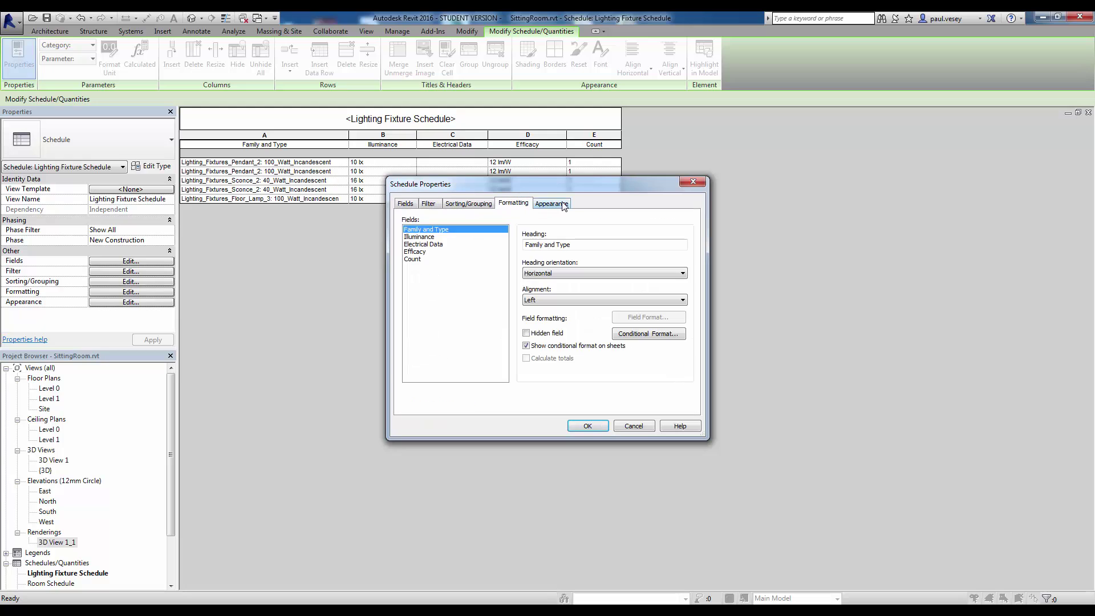
click(552, 204)
click(513, 204)
click(468, 204)
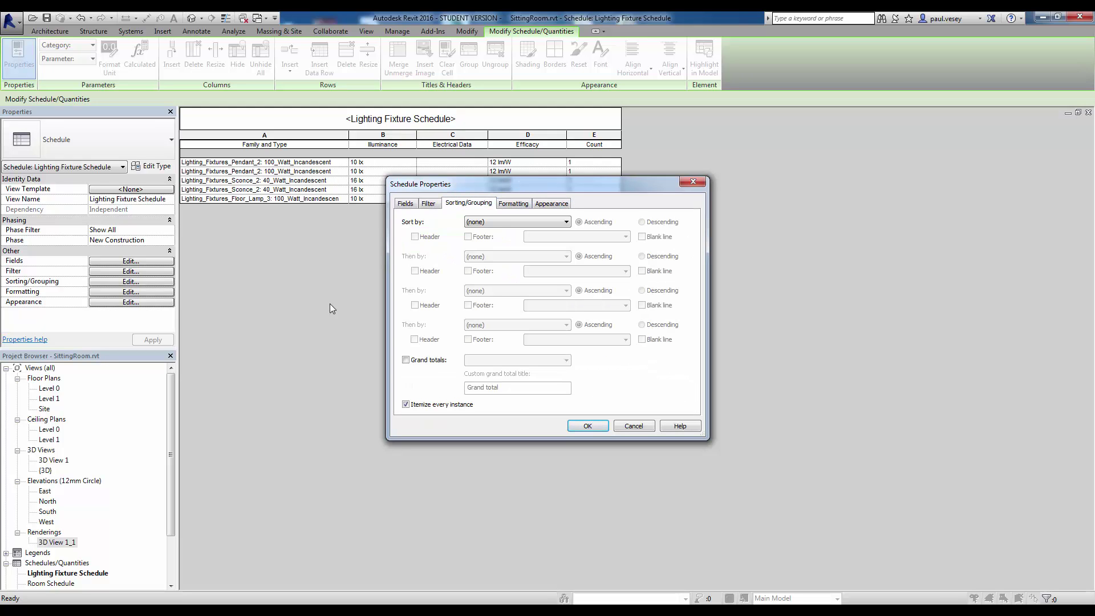
click(502, 223)
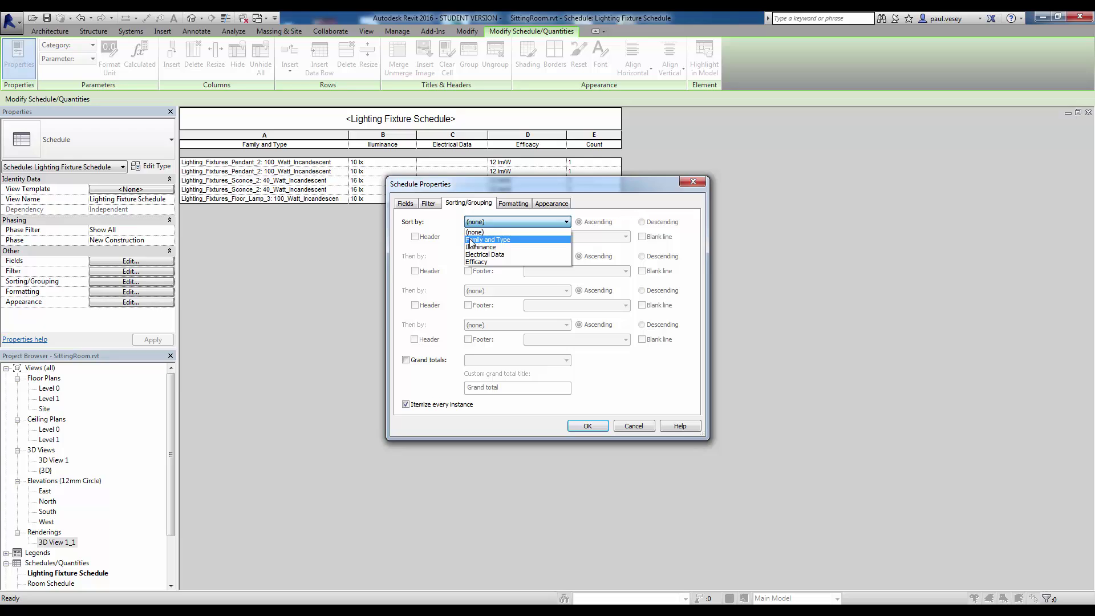
click(471, 240)
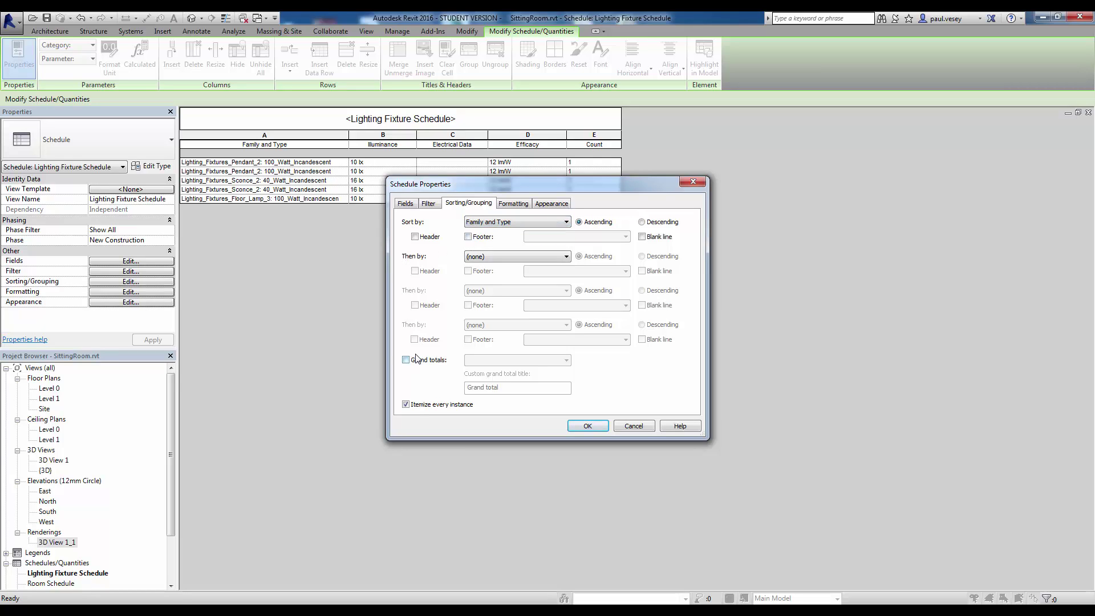
click(406, 404)
click(589, 427)
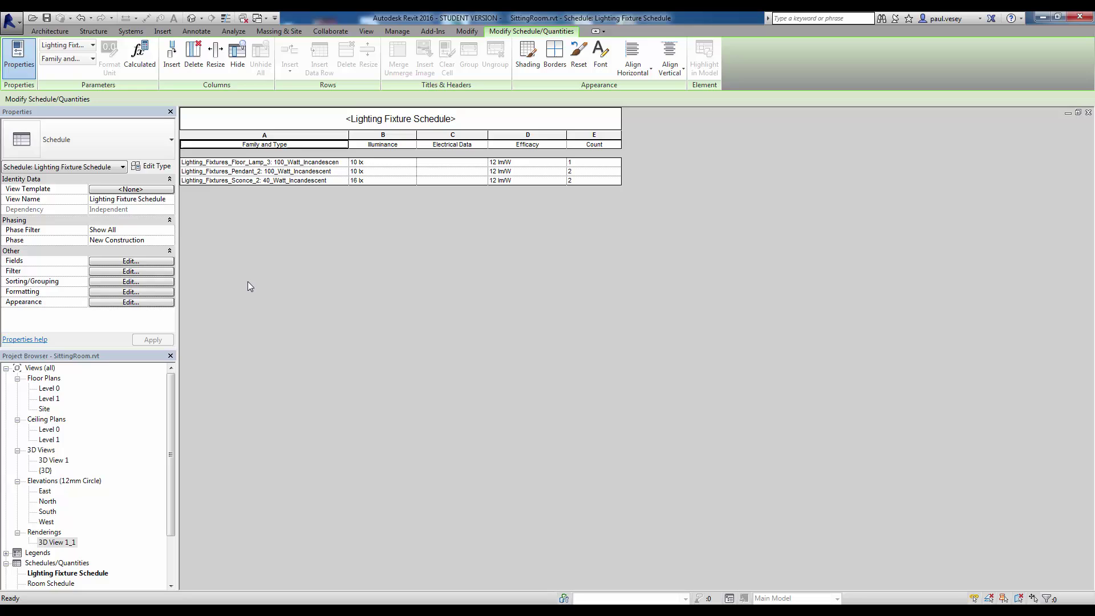
scroll(153, 433, down, 2)
Step: Place the Lighting Fixture Schedule on sheet A100 and widen its Family and Type column
click(152, 437)
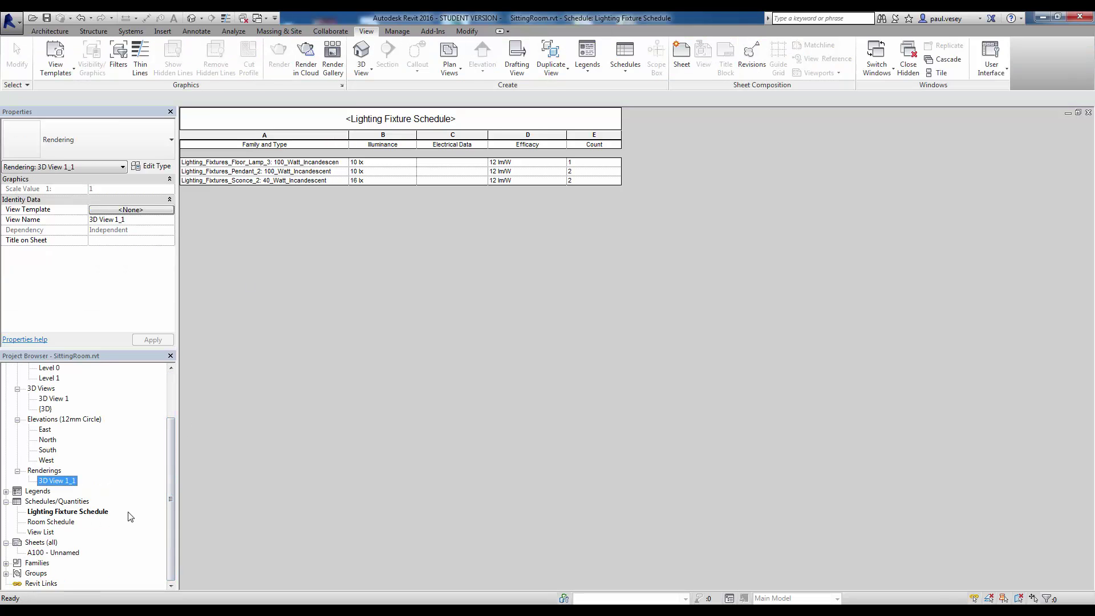
double_click(69, 554)
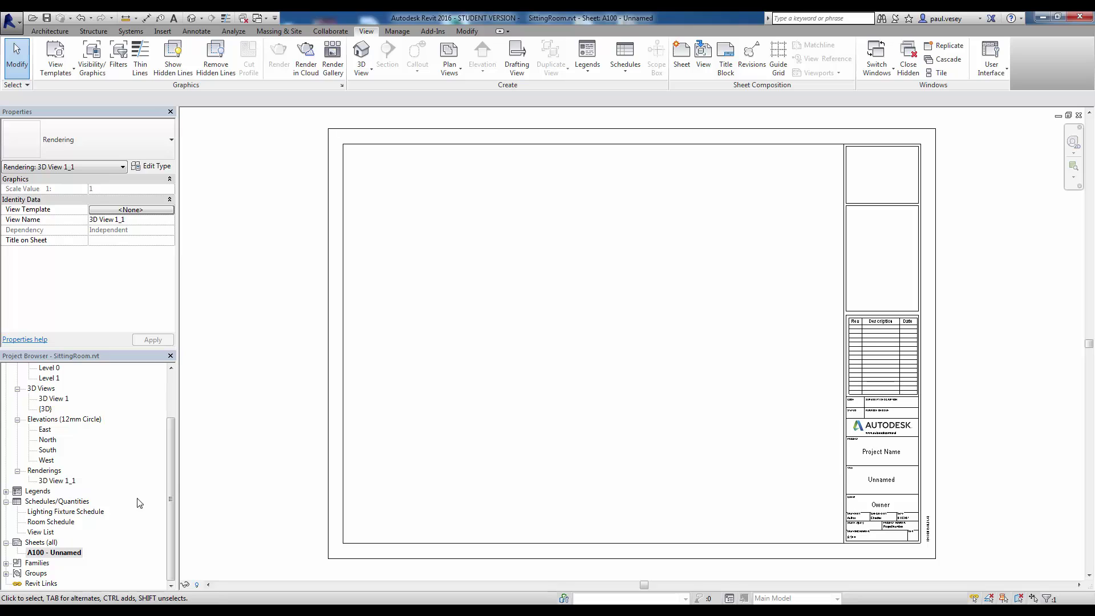
drag(173, 473, 173, 450)
scroll(173, 450, down, 1)
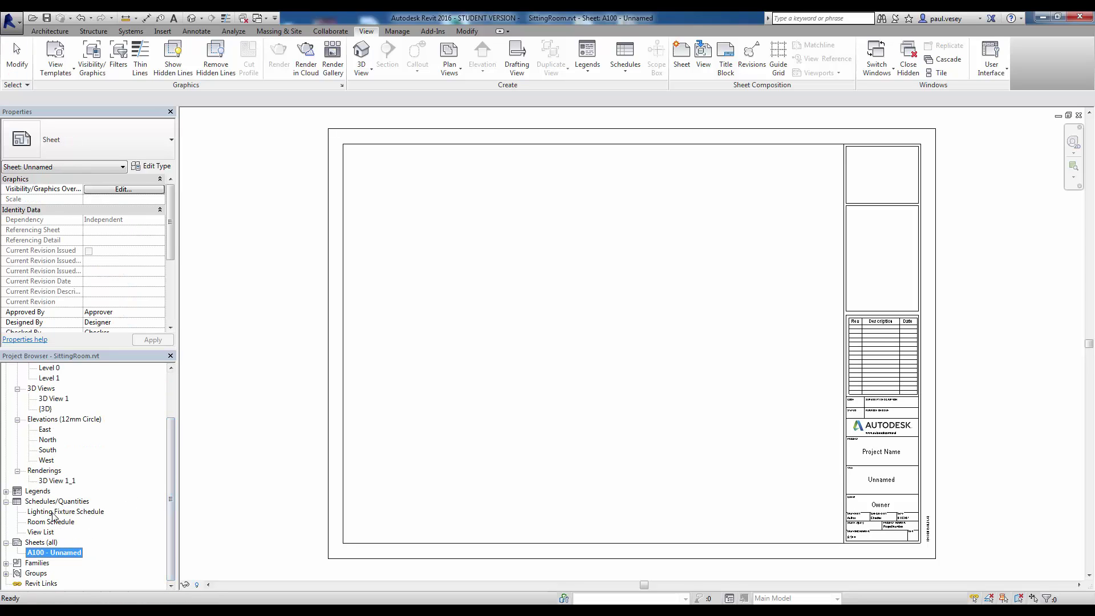
click(57, 513)
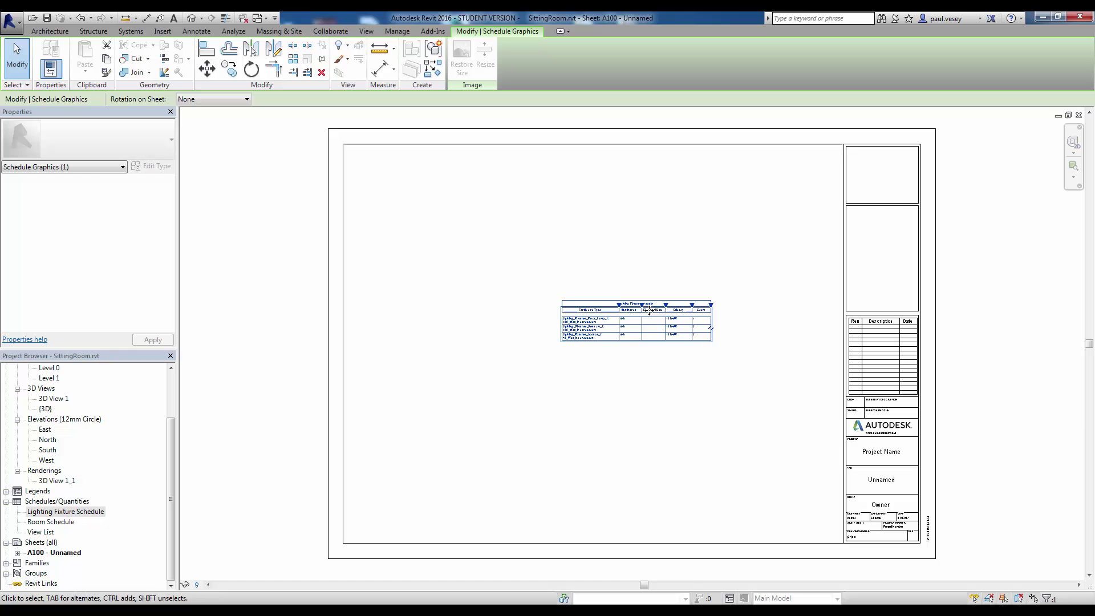
click(563, 302)
scroll(667, 284, up, 5)
drag(667, 283, 770, 283)
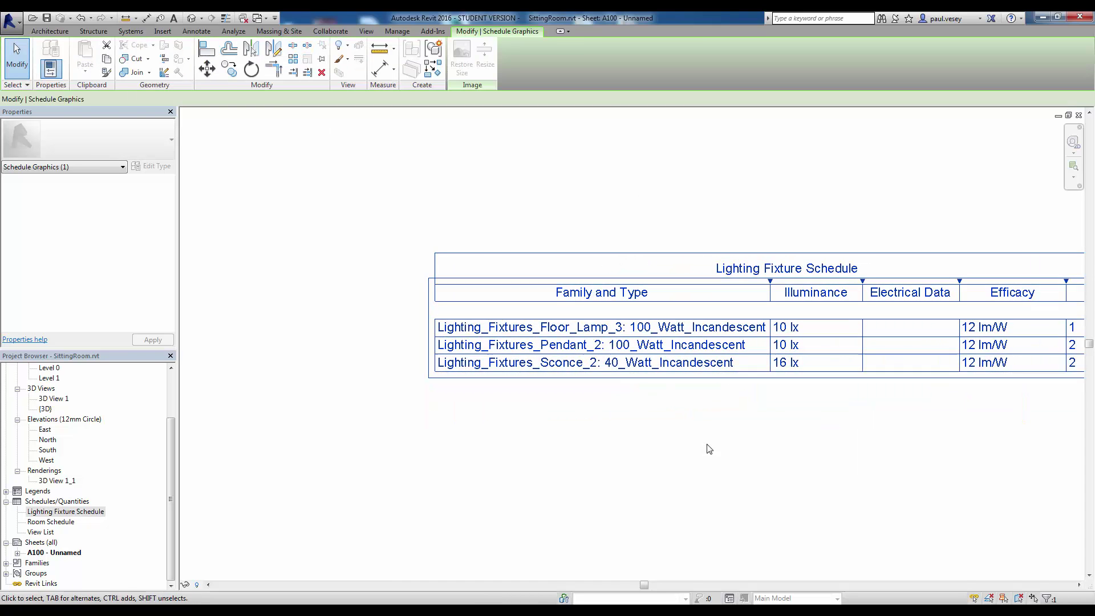
Step: Move the schedule up and right on the sheet, then select the Level 0 ceiling plan
click(709, 448)
scroll(726, 443, down, 3)
drag(736, 374, 804, 189)
click(755, 346)
scroll(661, 408, down, 2)
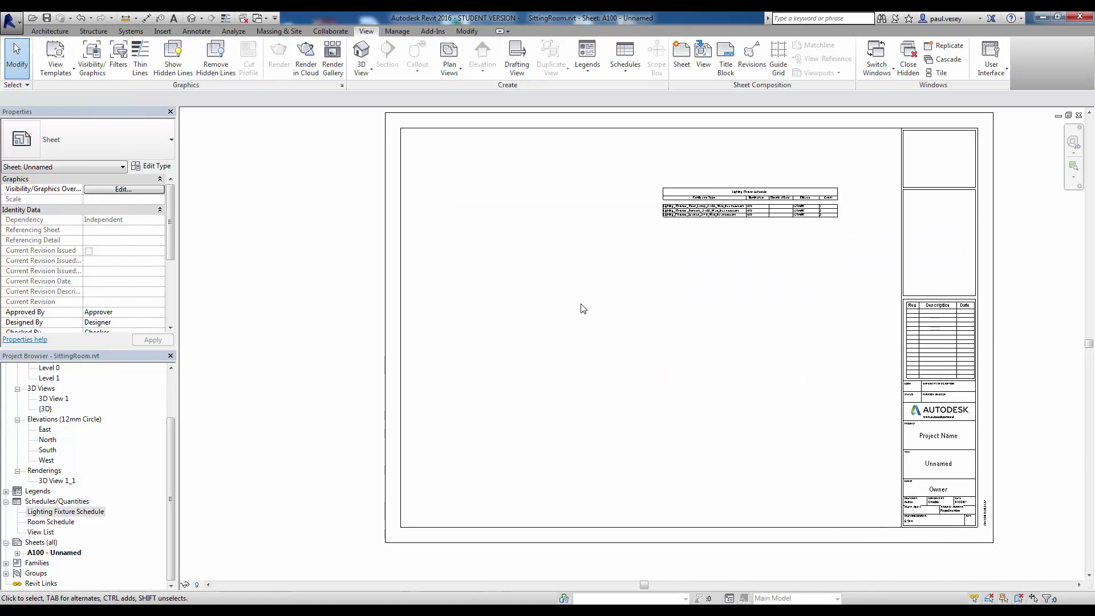
drag(174, 435, 175, 365)
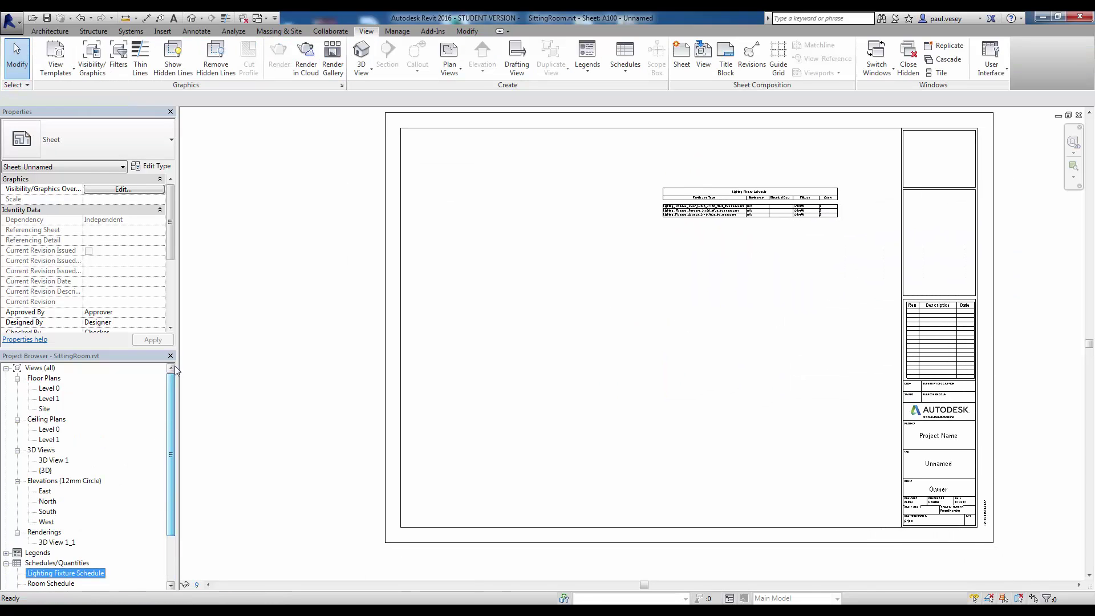
click(49, 430)
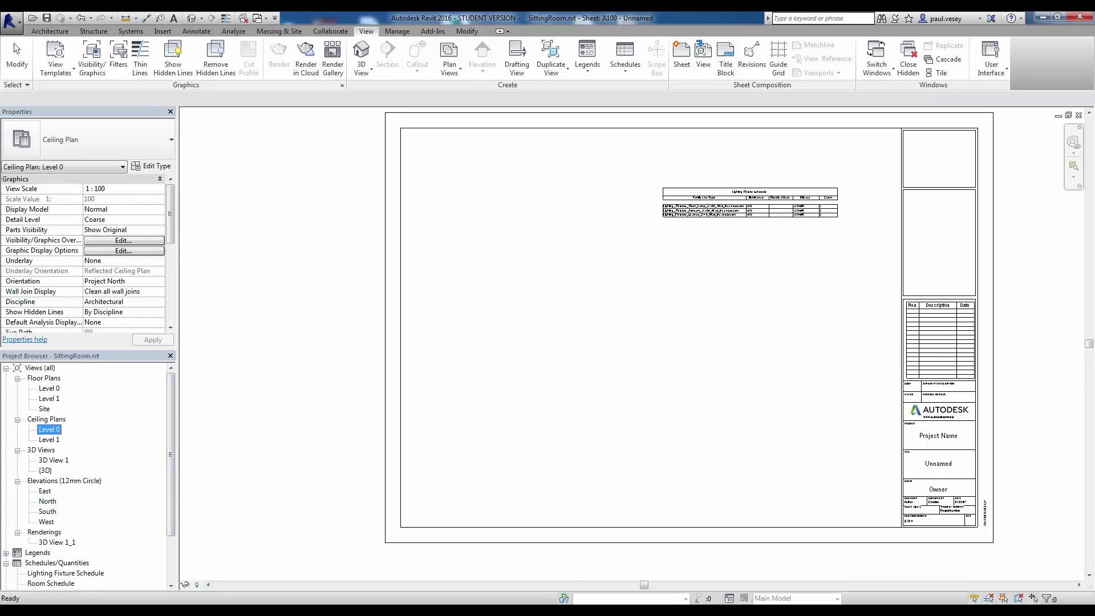
Step: Place the Level 0 ceiling plan view on sheet A100 below the fixture schedule
drag(49, 429, 569, 391)
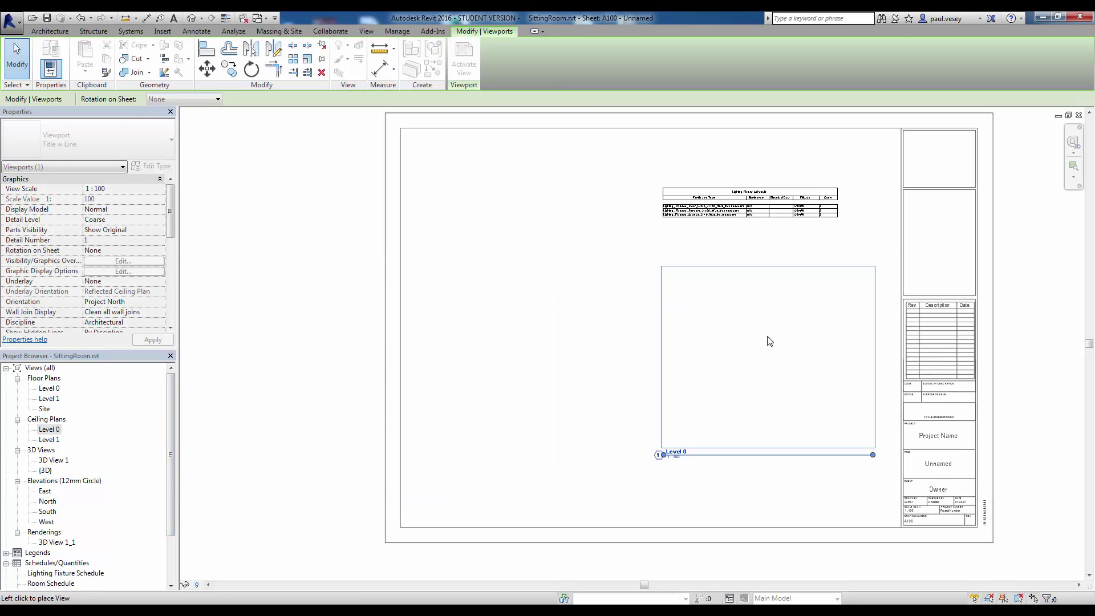
click(768, 312)
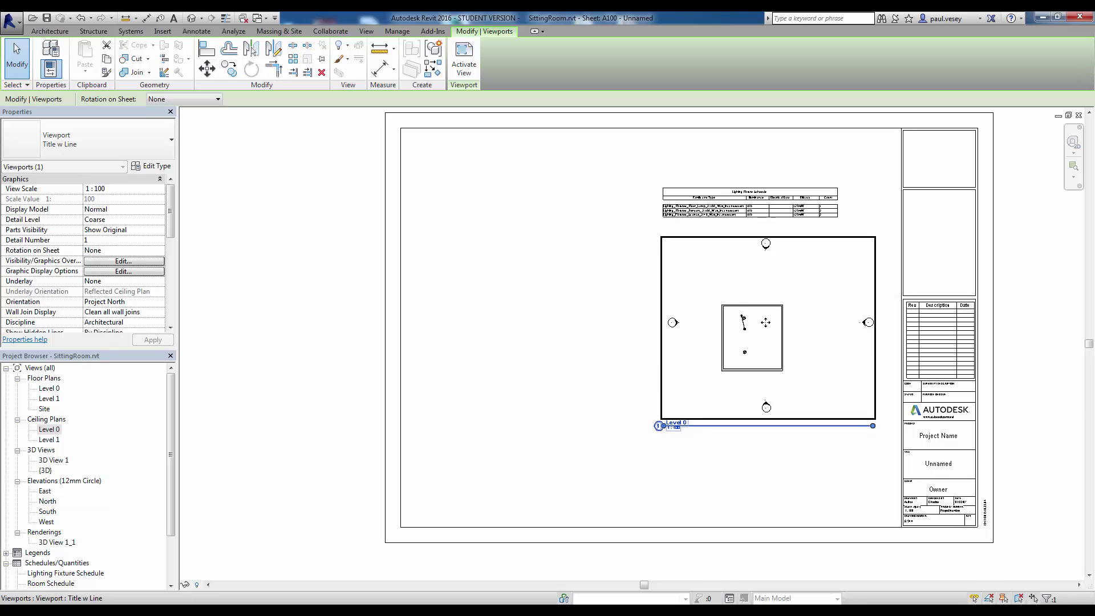
scroll(757, 351, up, 5)
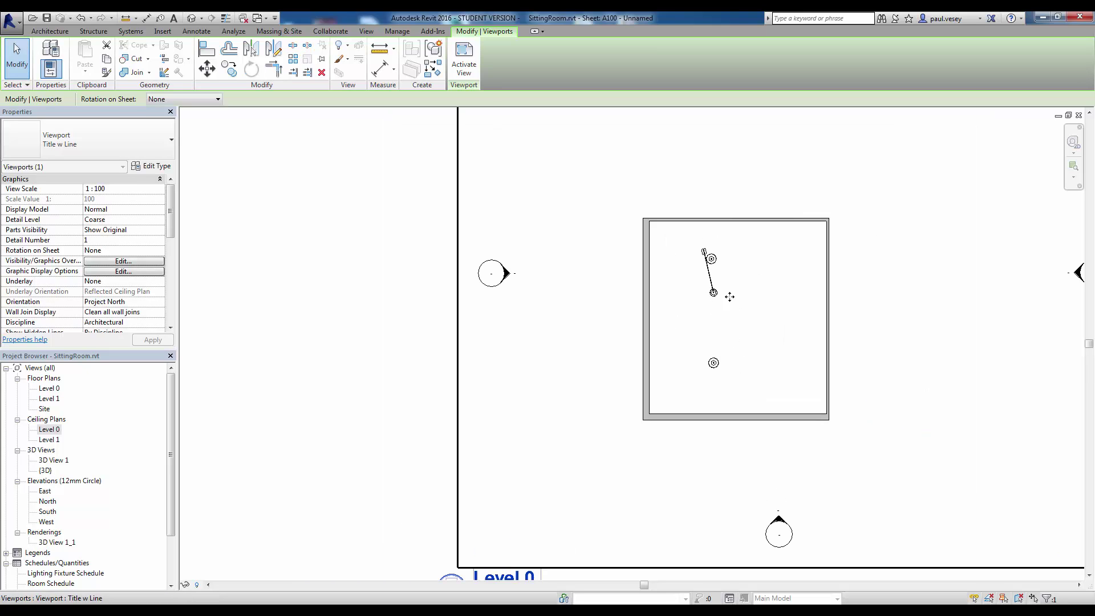
click(379, 438)
Step: Place the 3D View 1_1 rendering on the left side of the sheet
scroll(378, 438, down, 4)
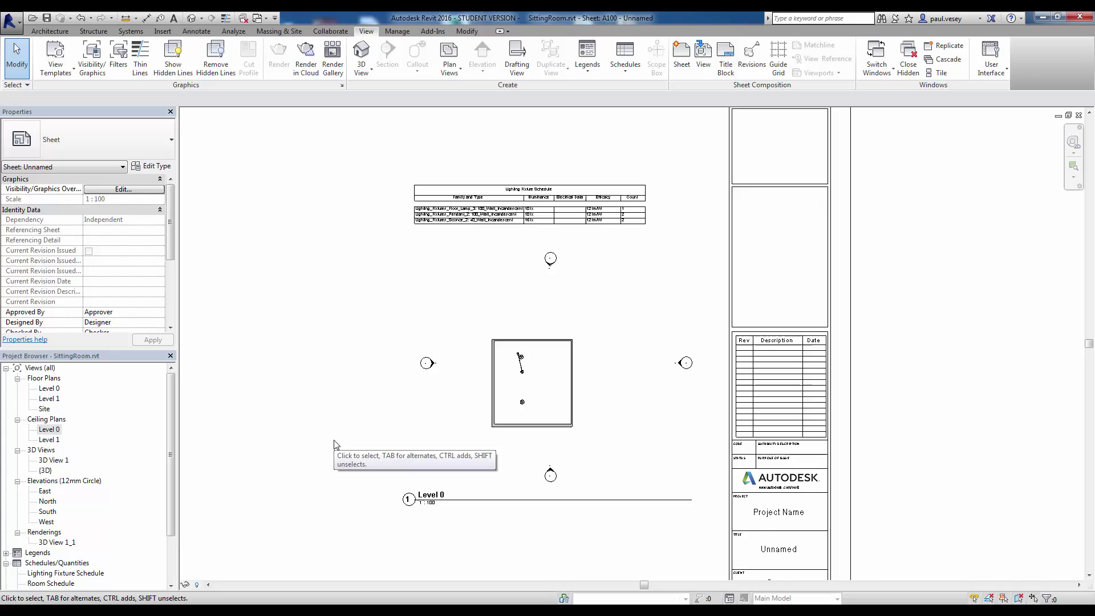
middle_drag(337, 445, 383, 429)
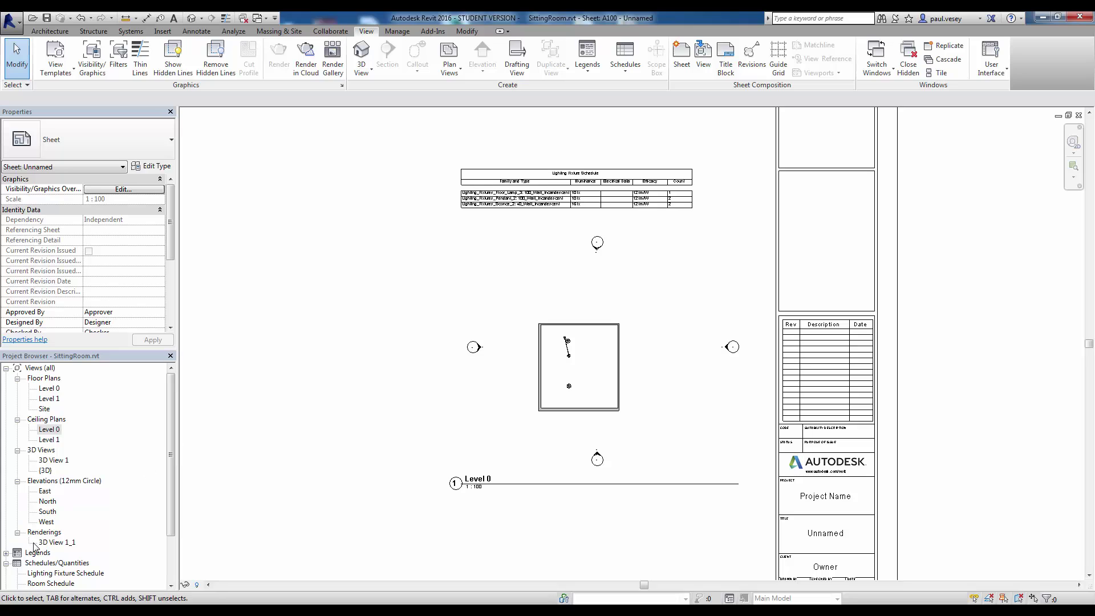
click(56, 543)
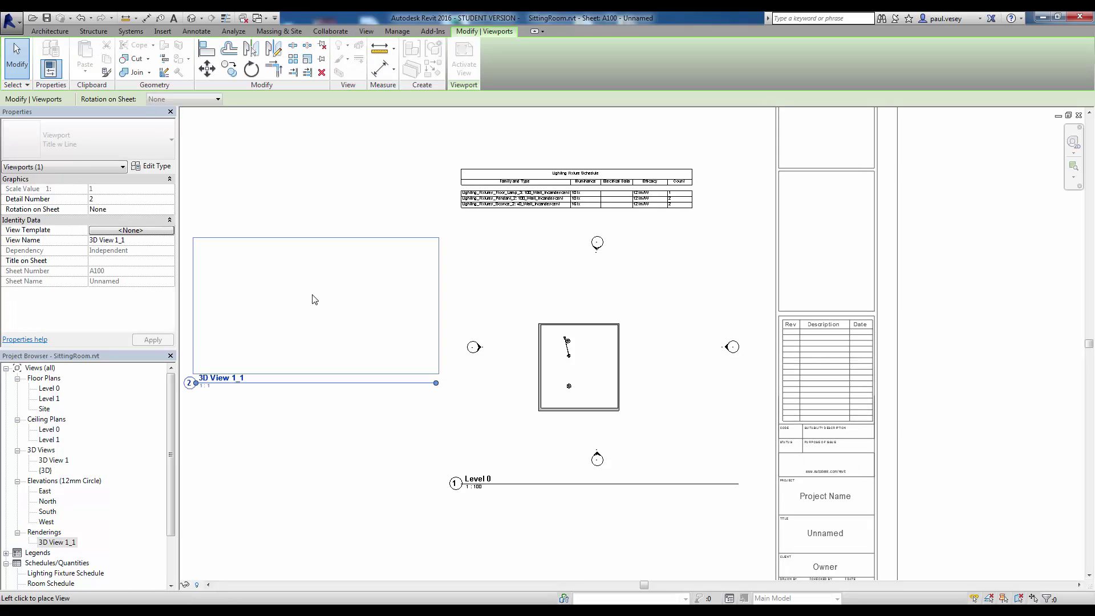
click(312, 299)
scroll(362, 443, down, 3)
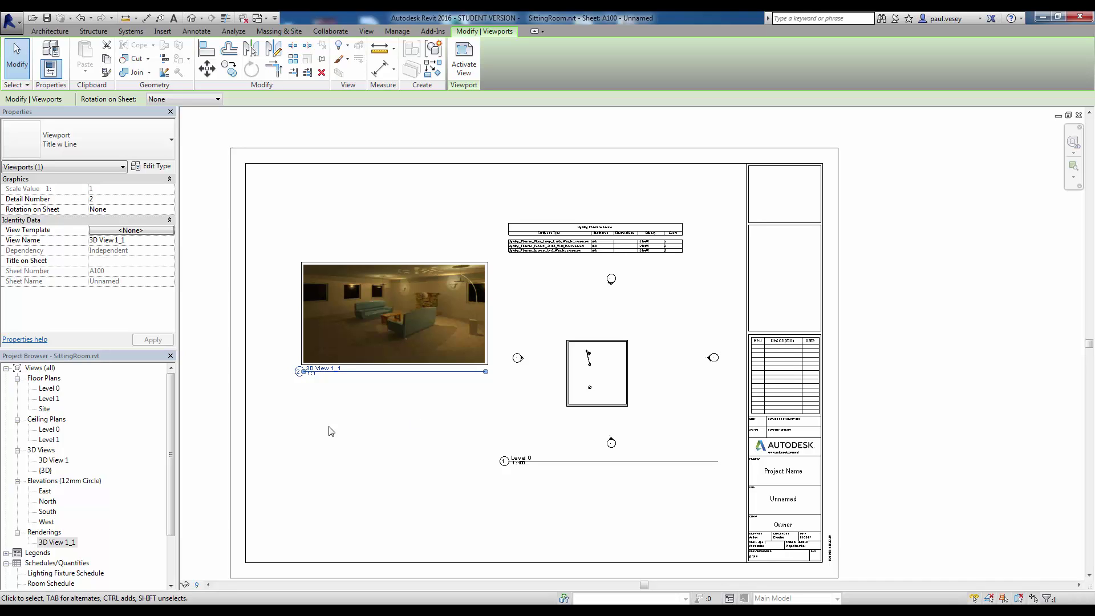
scroll(593, 354, up, 3)
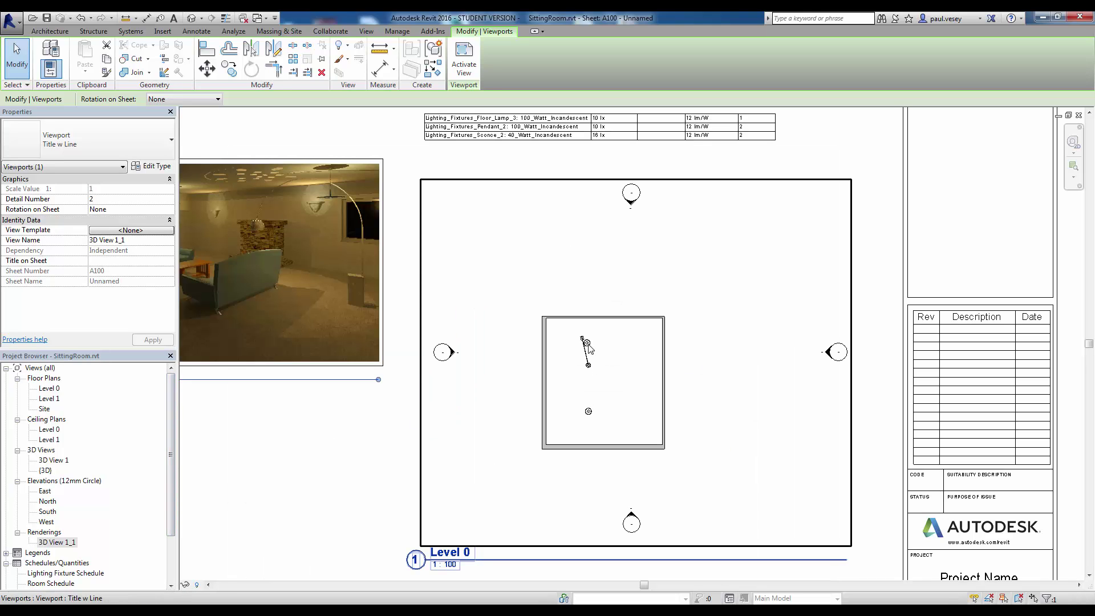
click(171, 385)
Step: In the Level 0 ceiling plan, hide the floor lamp in view as an element
click(49, 429)
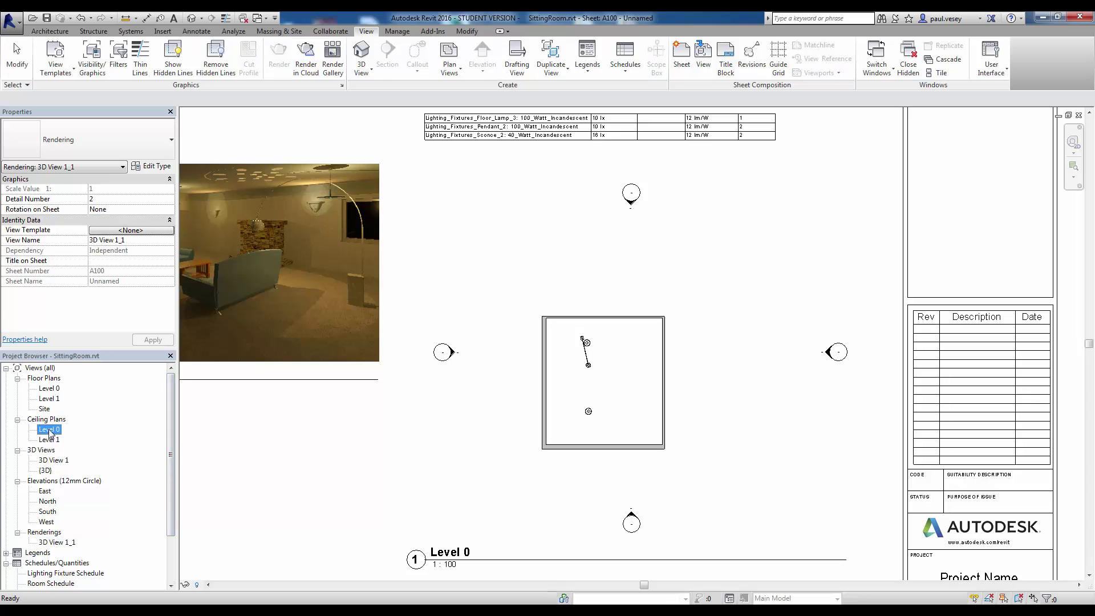
double_click(49, 430)
click(418, 237)
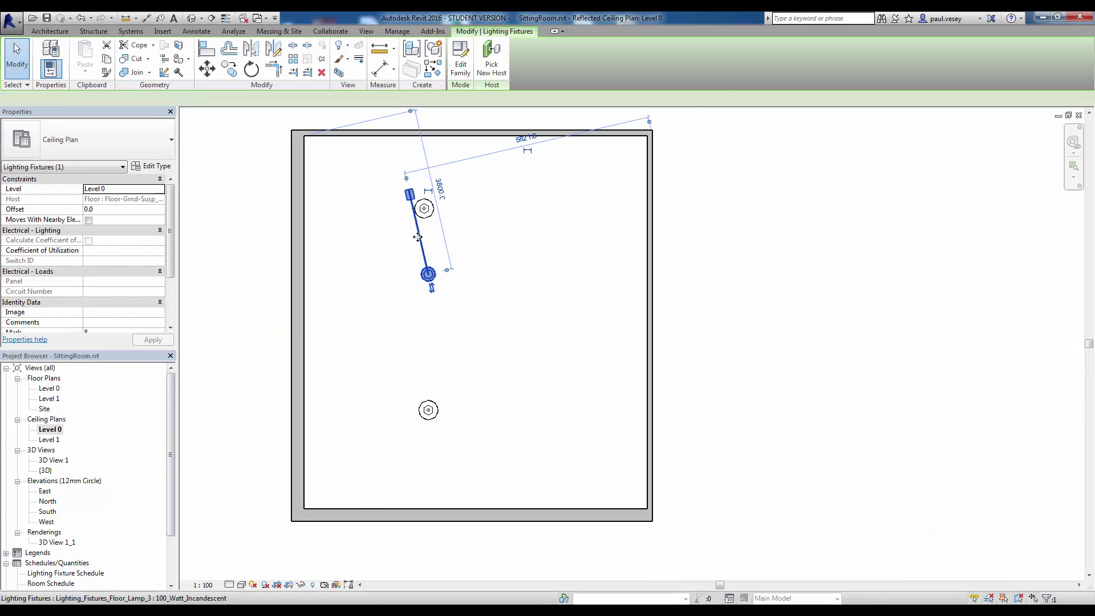
right_click(418, 236)
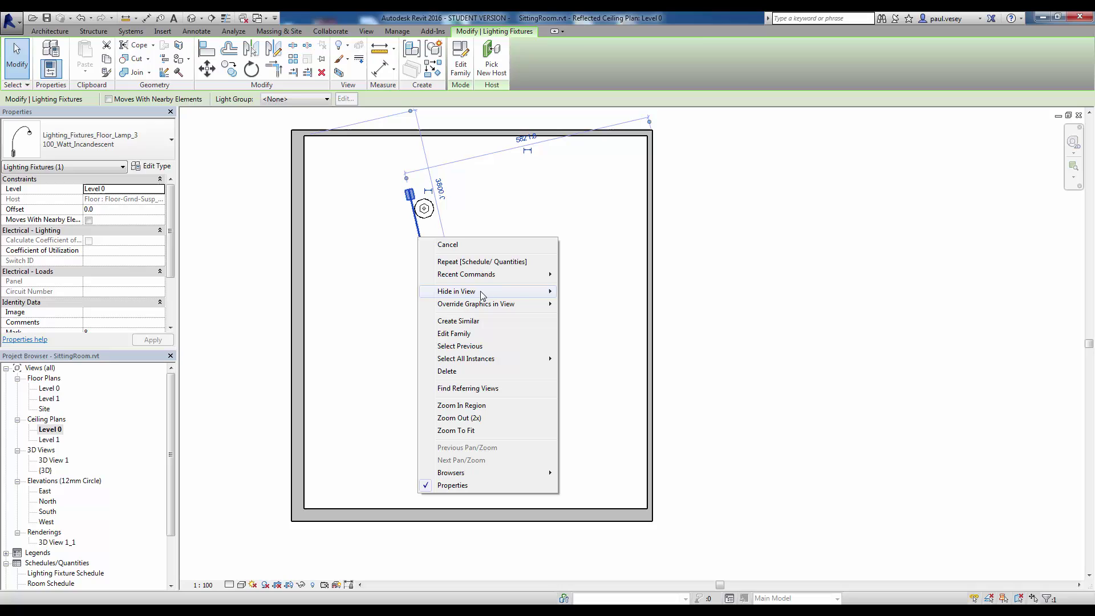
mouse_move(481, 293)
click(576, 291)
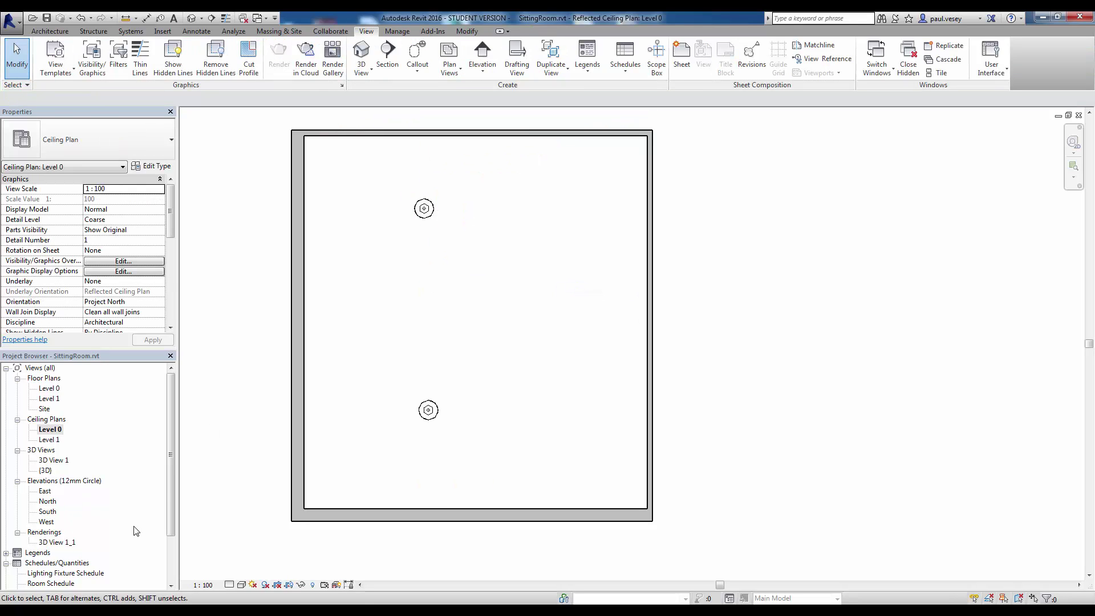
Step: Reopen sheet A100 to confirm the plan shows only the two pendant lights
drag(173, 455, 173, 506)
click(53, 552)
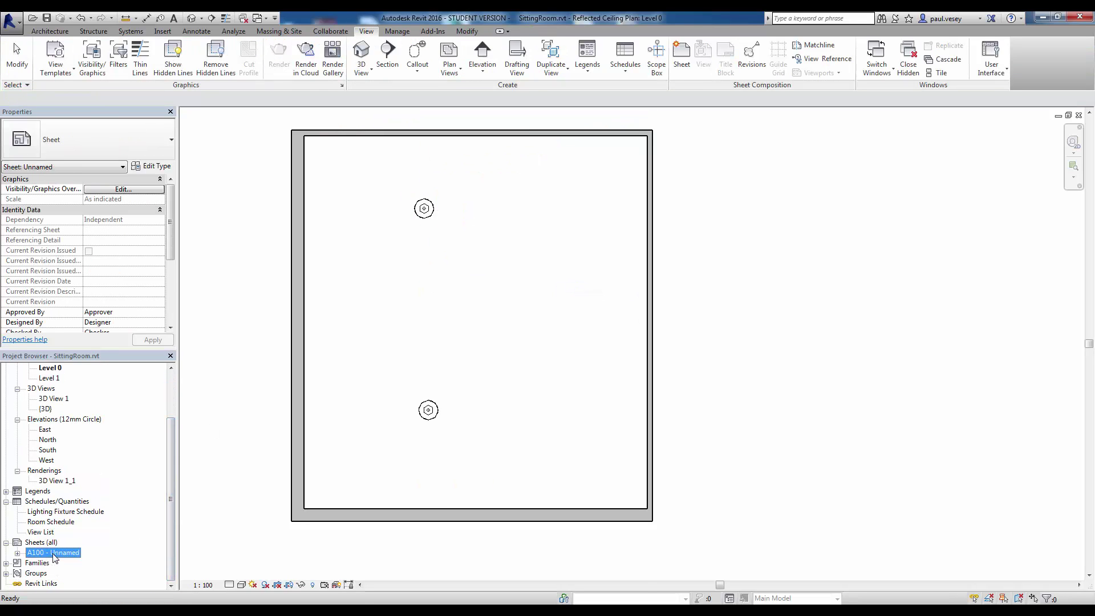
double_click(53, 553)
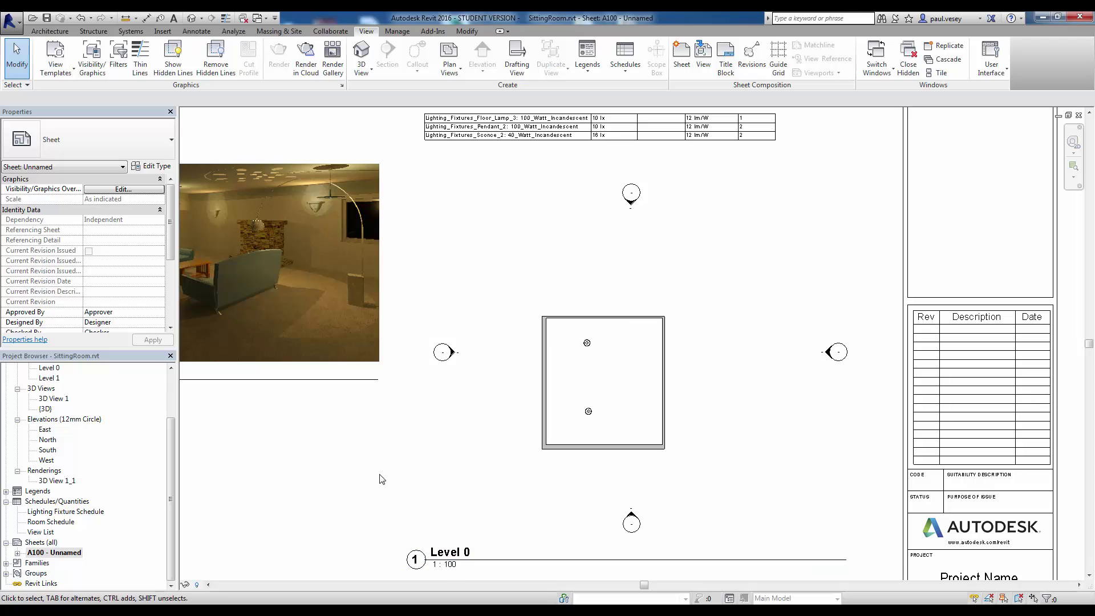
scroll(382, 479, down, 5)
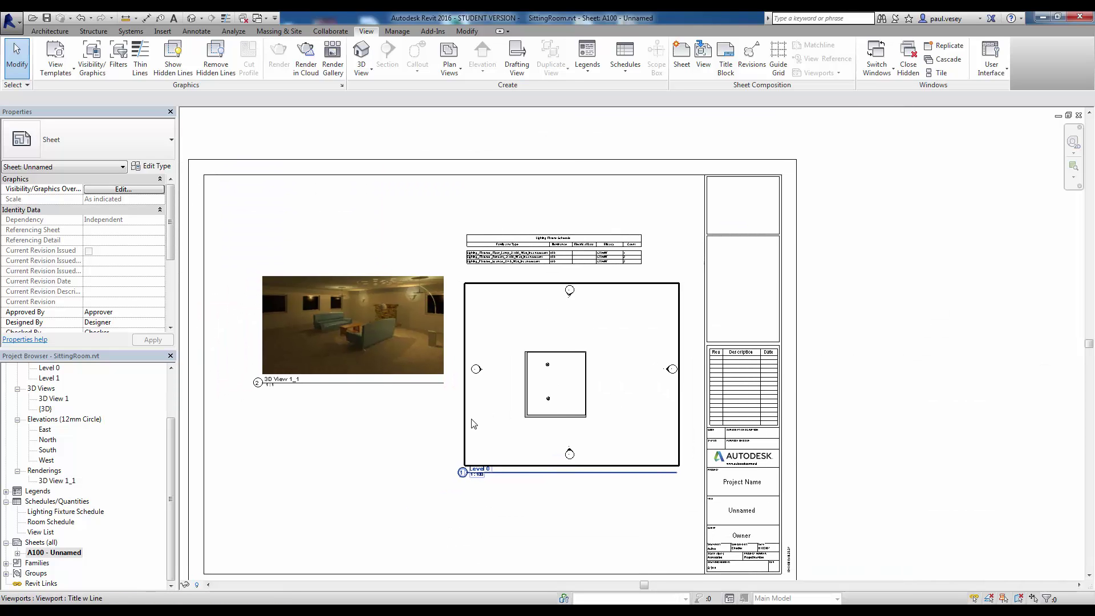